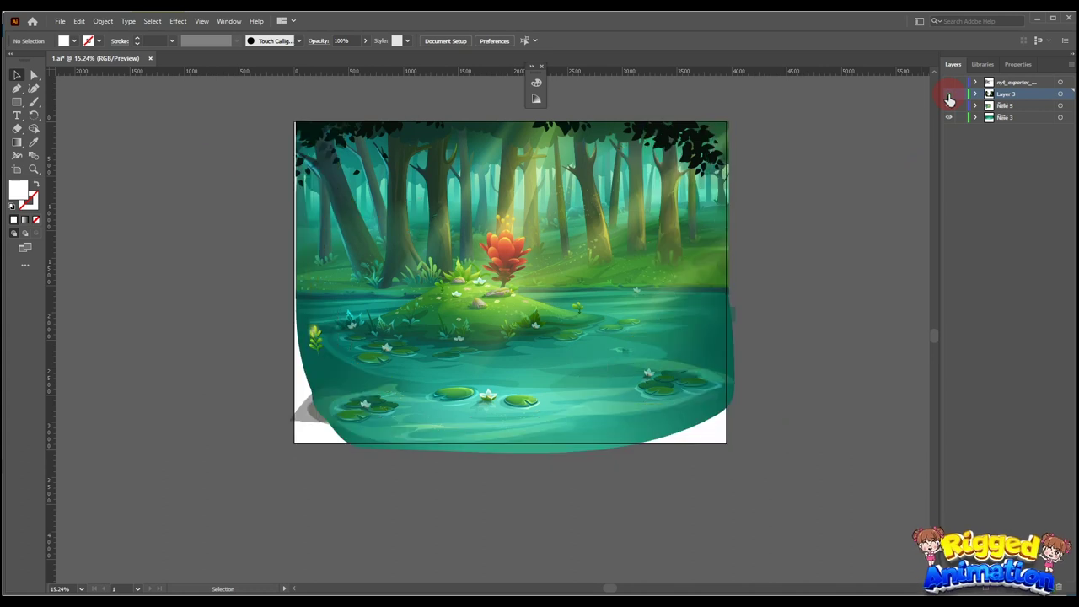
- Show Layer 3 and rename it "trees"
{"action": "left_click", "coordinate": [949, 95]}
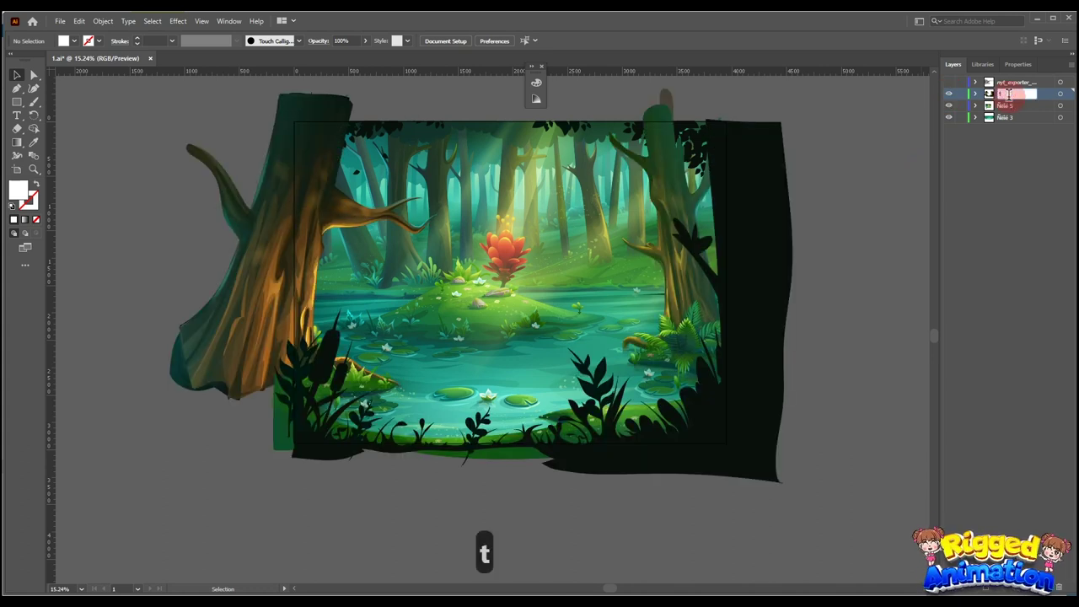
{"action": "type", "text": "ree"}
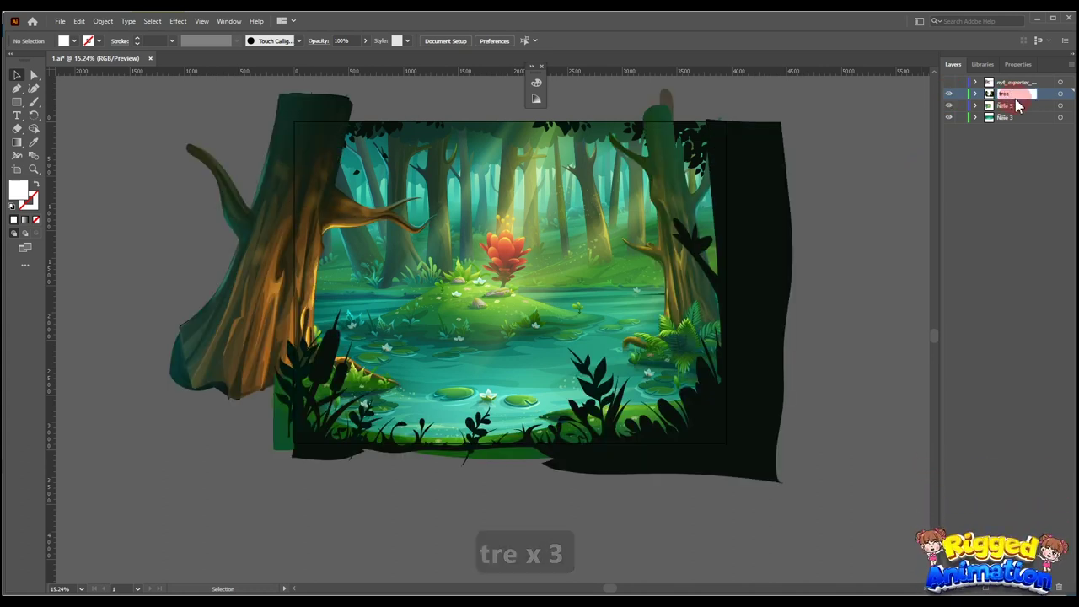
{"action": "type", "text": "s"}
{"action": "left_click", "coordinate": [1003, 107]}
- Isolate the layer directly below trees and rename it "bg flowers"
{"action": "left_click", "coordinate": [949, 107]}
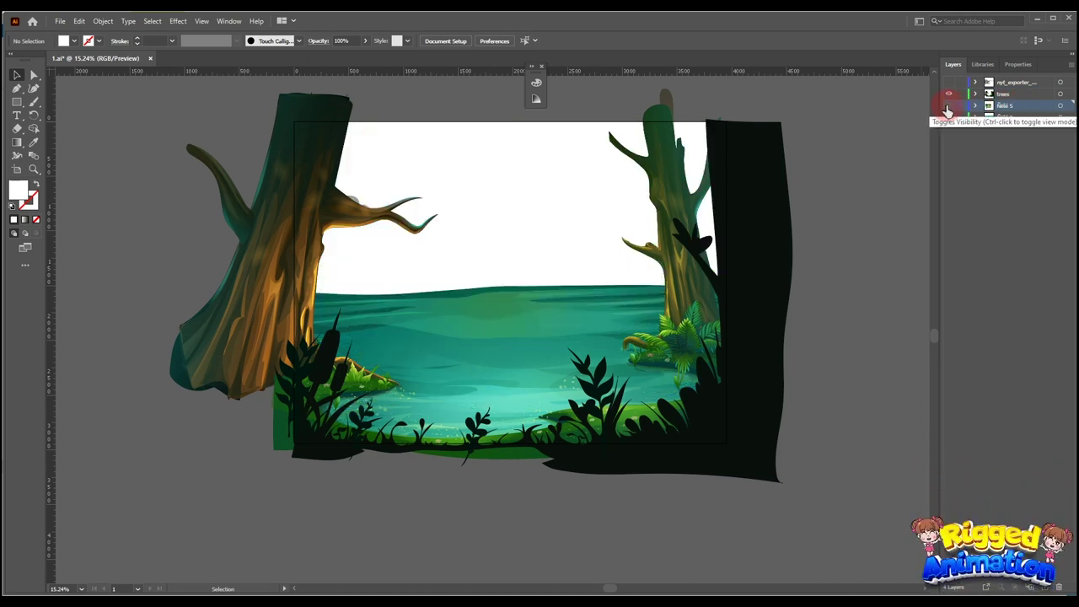
{"action": "left_click", "coordinate": [949, 106]}
{"action": "left_click", "coordinate": [950, 99]}
{"action": "left_click", "coordinate": [949, 94]}
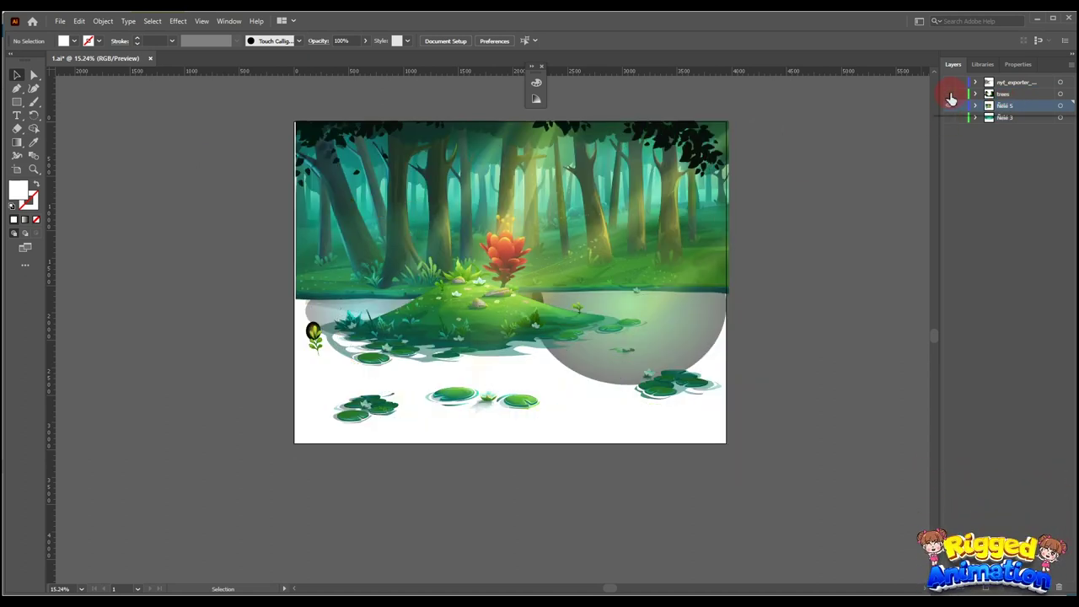
{"action": "left_click", "coordinate": [1008, 107]}
{"action": "double_click", "coordinate": [1008, 108]}
{"action": "type", "text": "b"}
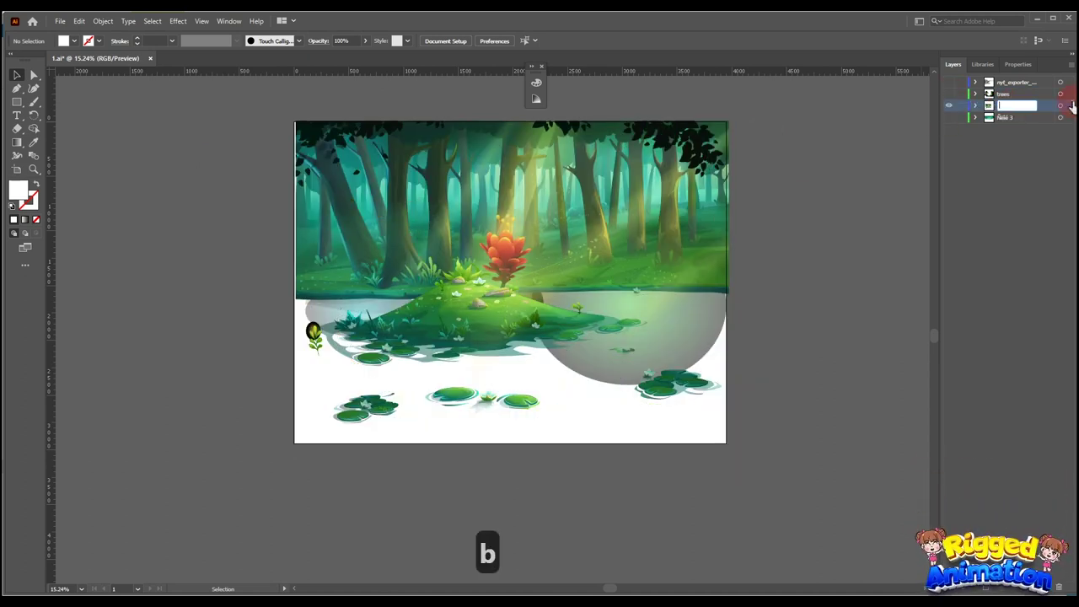
{"action": "type", "text": "f"}
{"action": "key", "text": "BackSpace"}
{"action": "type", "text": "g "}
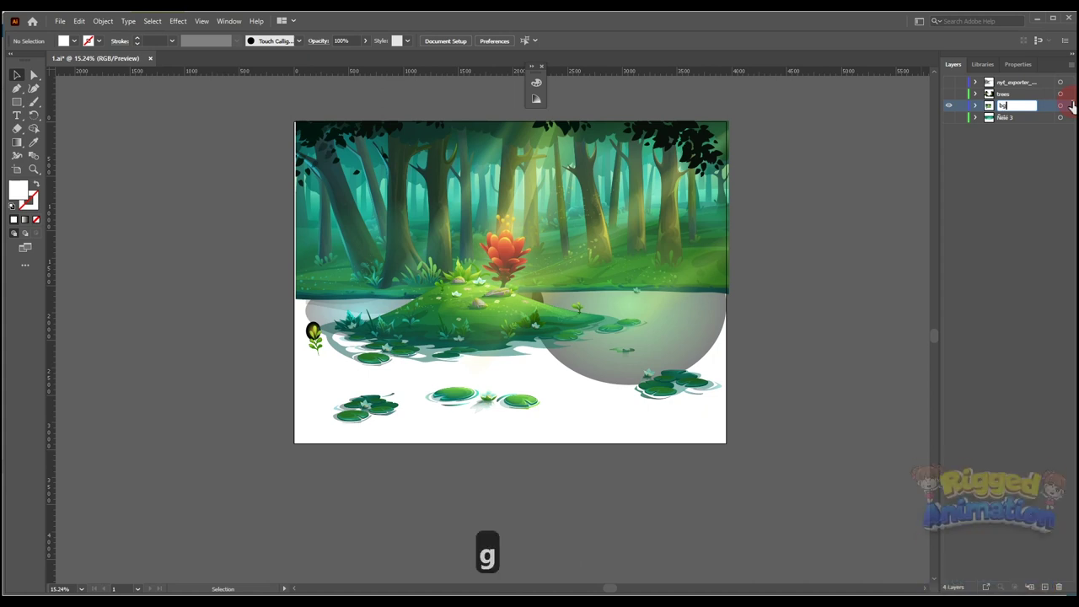
{"action": "type", "text": "flowers"}
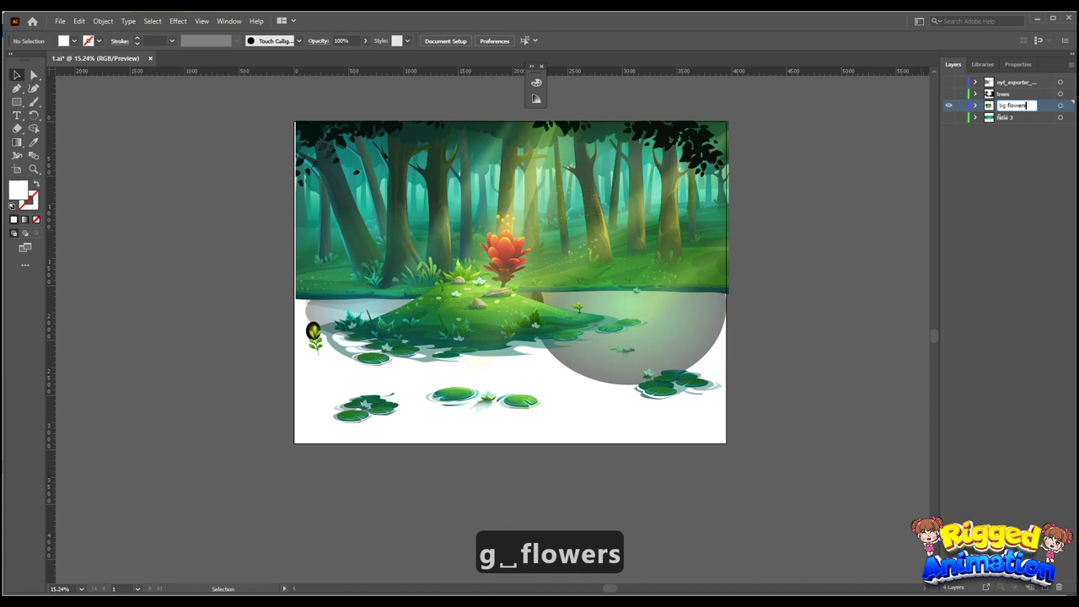
{"action": "key", "text": "Return"}
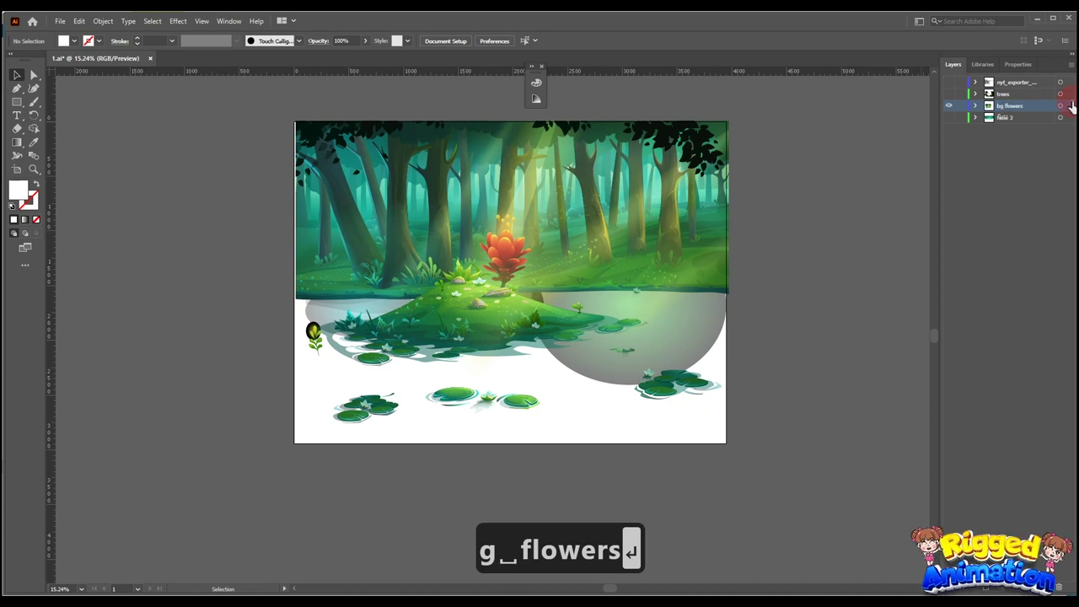
- Isolate the bottommost layer and rename it "water"
{"action": "left_click", "coordinate": [949, 117], "text": "alt"}
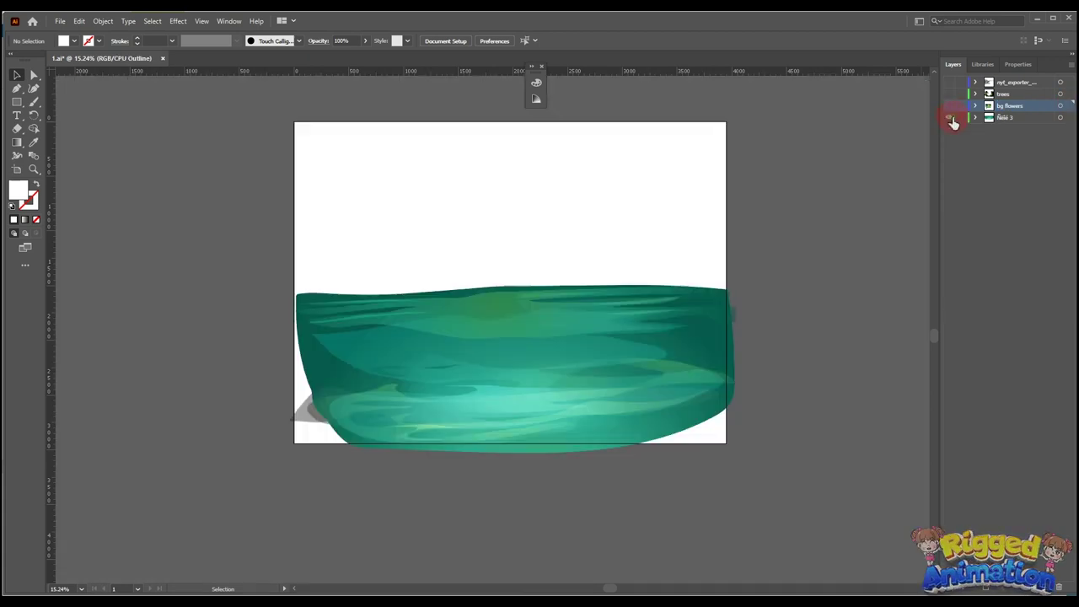
{"action": "double_click", "coordinate": [1005, 119]}
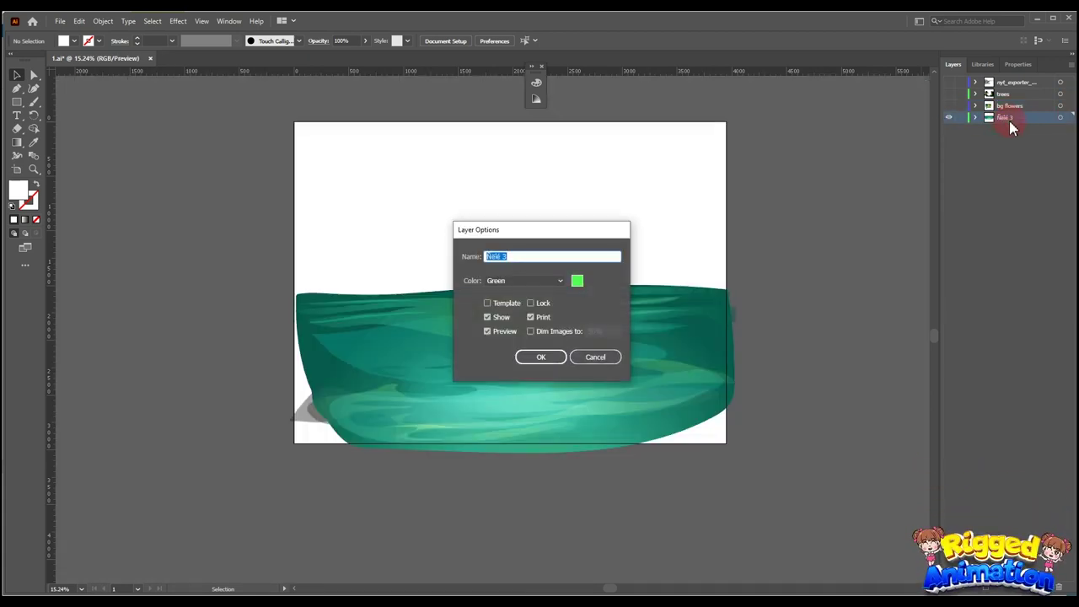
{"action": "type", "text": "water"}
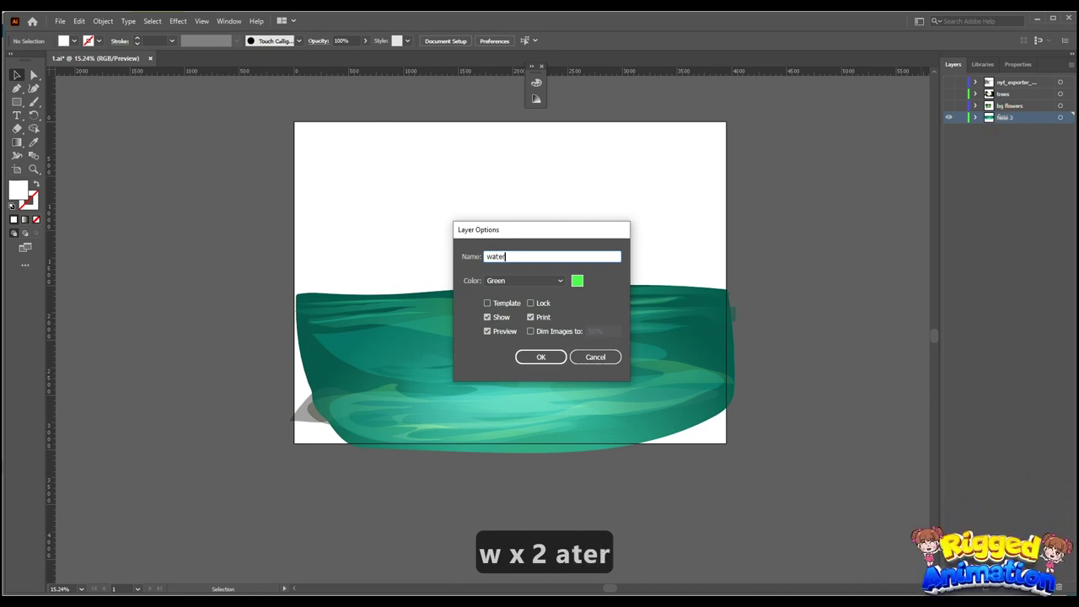
{"action": "key", "text": "Return"}
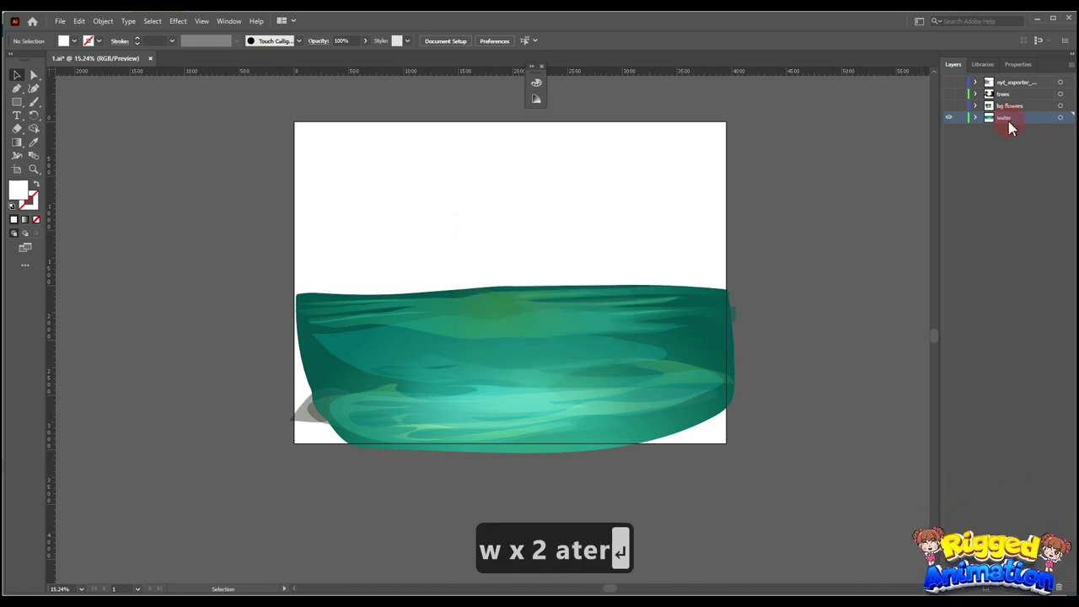
- Show the bg flowers and trees layers again and delete the hidden nyt_exporter layer
{"action": "left_click", "coordinate": [948, 105]}
{"action": "left_click", "coordinate": [949, 94]}
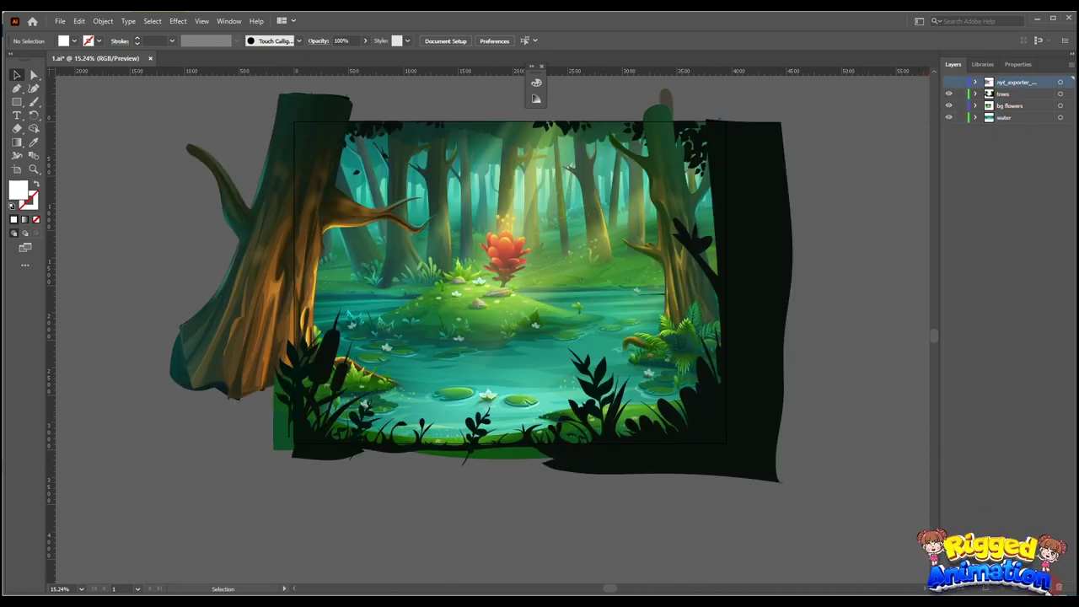
{"action": "left_click", "coordinate": [1059, 587]}
{"action": "left_click", "coordinate": [596, 324]}
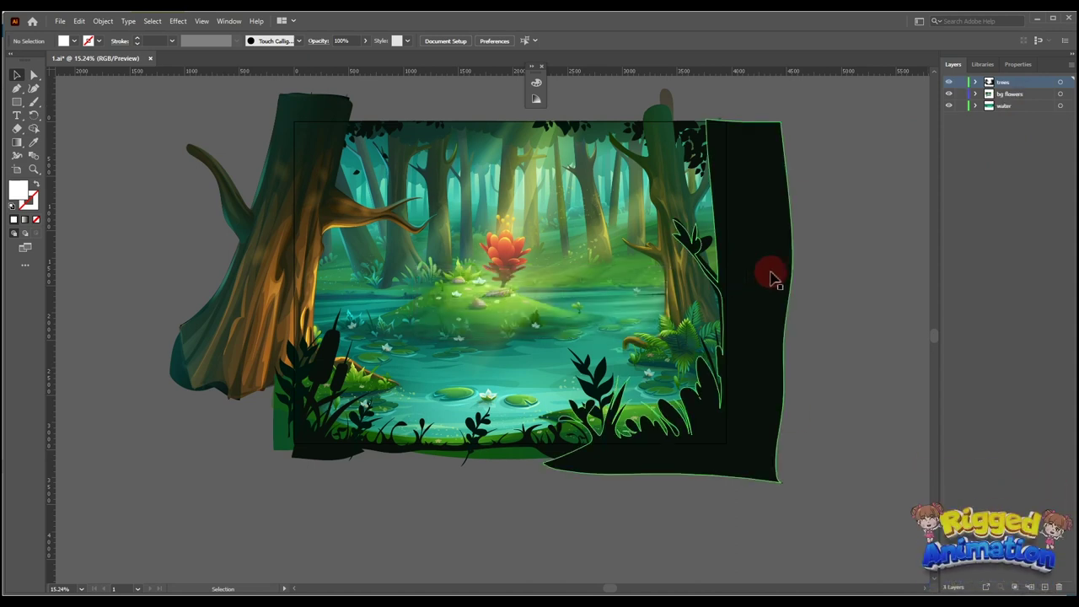
- Toggle the trees, bg flowers and water layers off and on one at a time to check their contents
{"action": "left_click", "coordinate": [949, 82]}
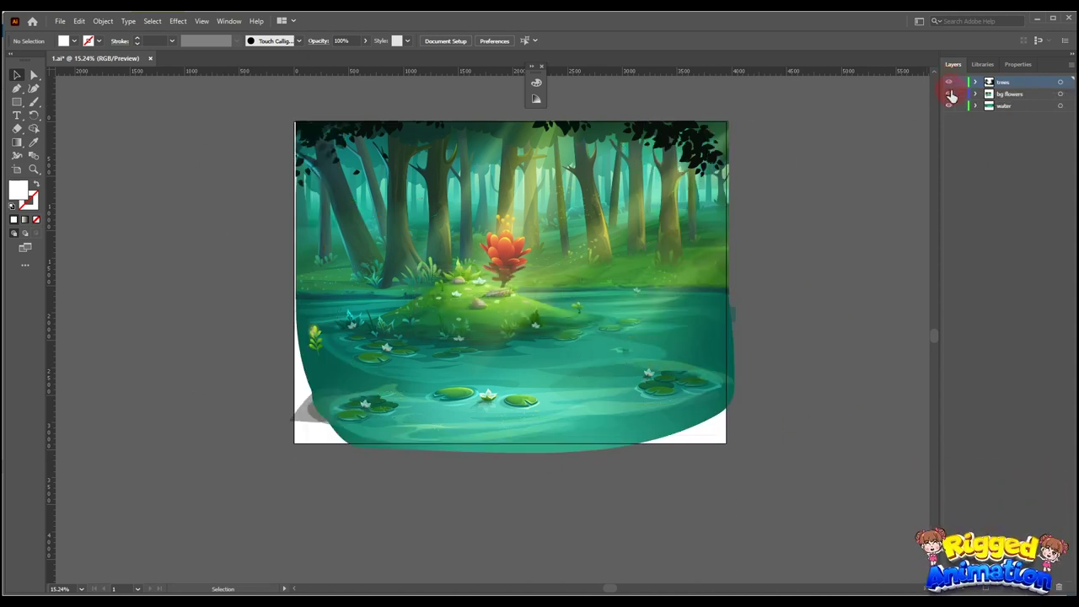
{"action": "left_click", "coordinate": [949, 81]}
{"action": "left_click", "coordinate": [949, 94]}
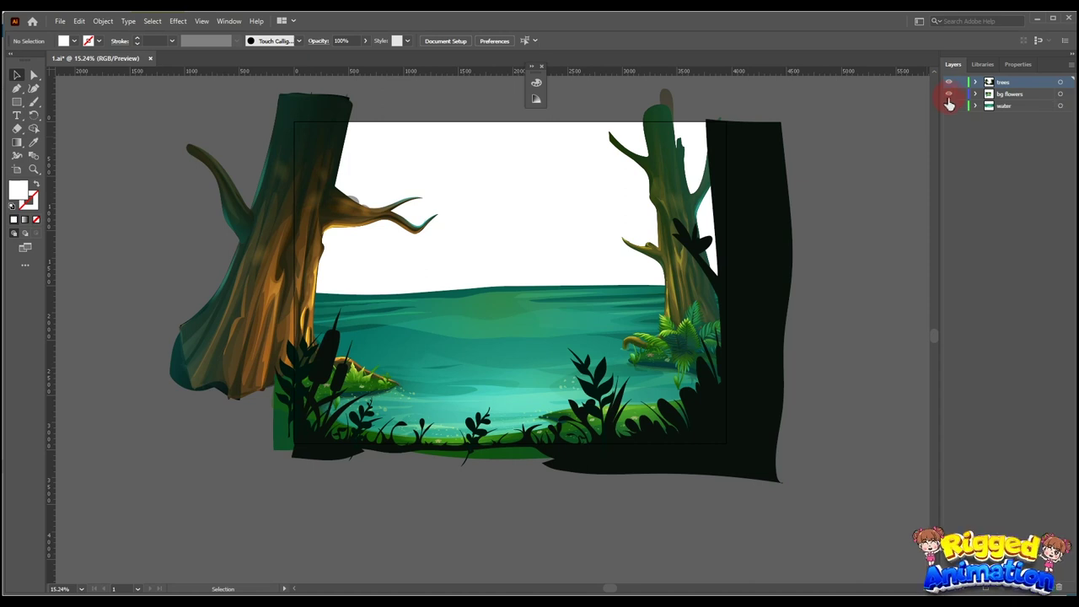
{"action": "left_click", "coordinate": [949, 93]}
{"action": "left_click", "coordinate": [948, 105]}
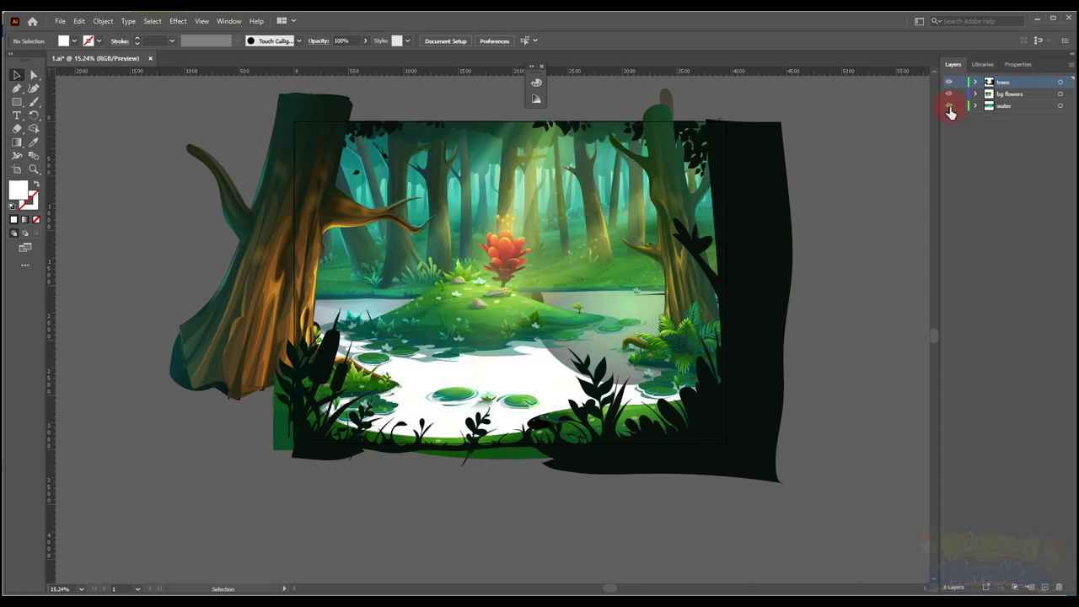
{"action": "left_click", "coordinate": [950, 106]}
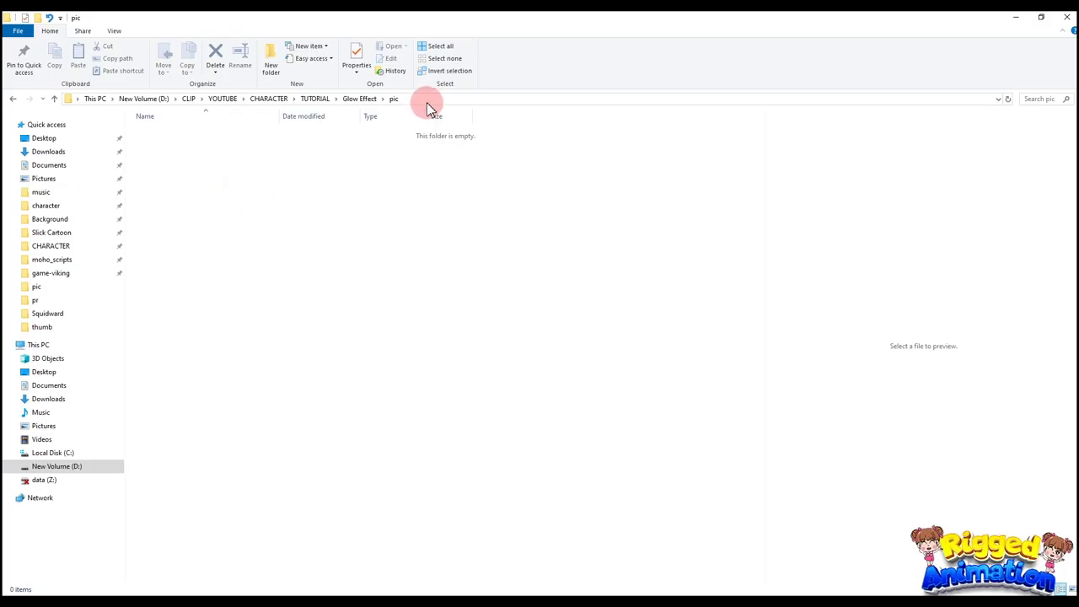
- Copy the pic folder's path and export all layers there as PNG 24 from Illustrator using the MultiExporter script, with Trim Edges off
{"action": "left_click", "coordinate": [429, 100]}
{"action": "key", "text": "ctrl+c"}
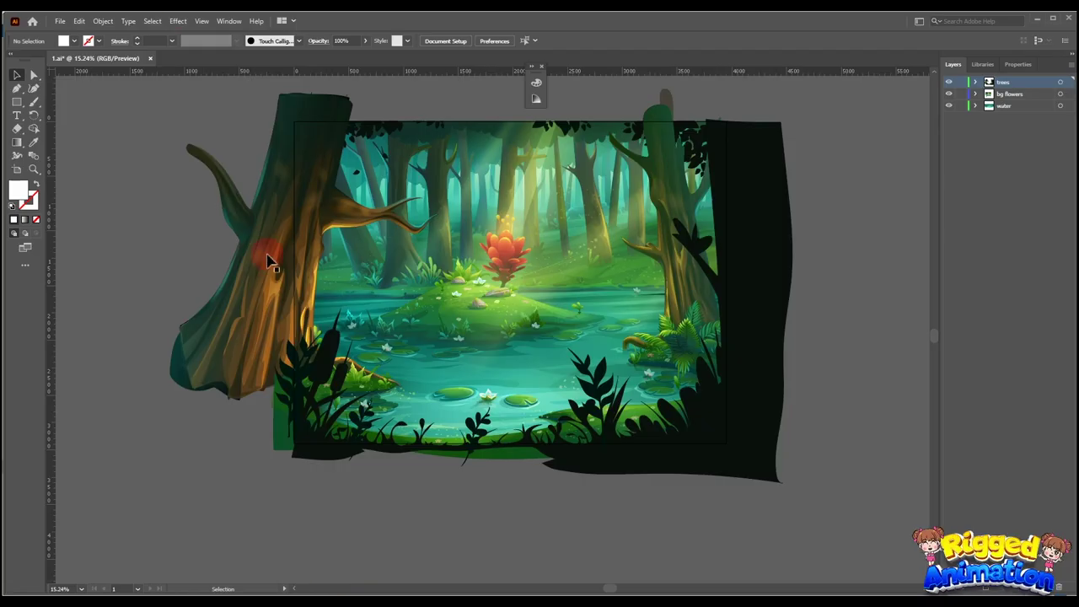
{"action": "left_click", "coordinate": [60, 20]}
{"action": "mouse_move", "coordinate": [202, 272]}
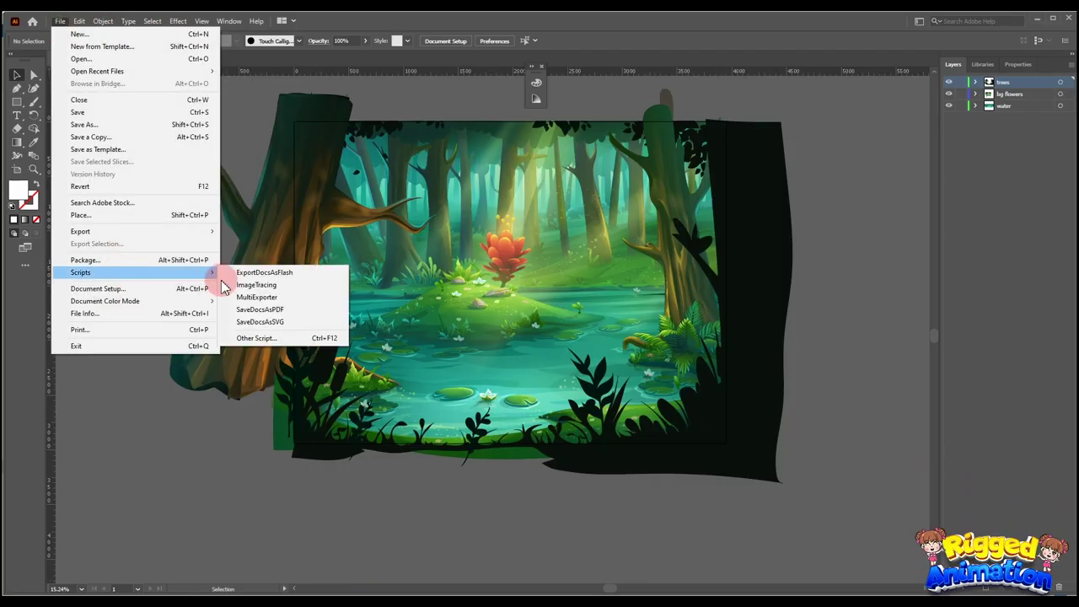
{"action": "left_click", "coordinate": [265, 301]}
{"action": "left_click_drag", "start_coordinate": [499, 315], "coordinate": [369, 321]}
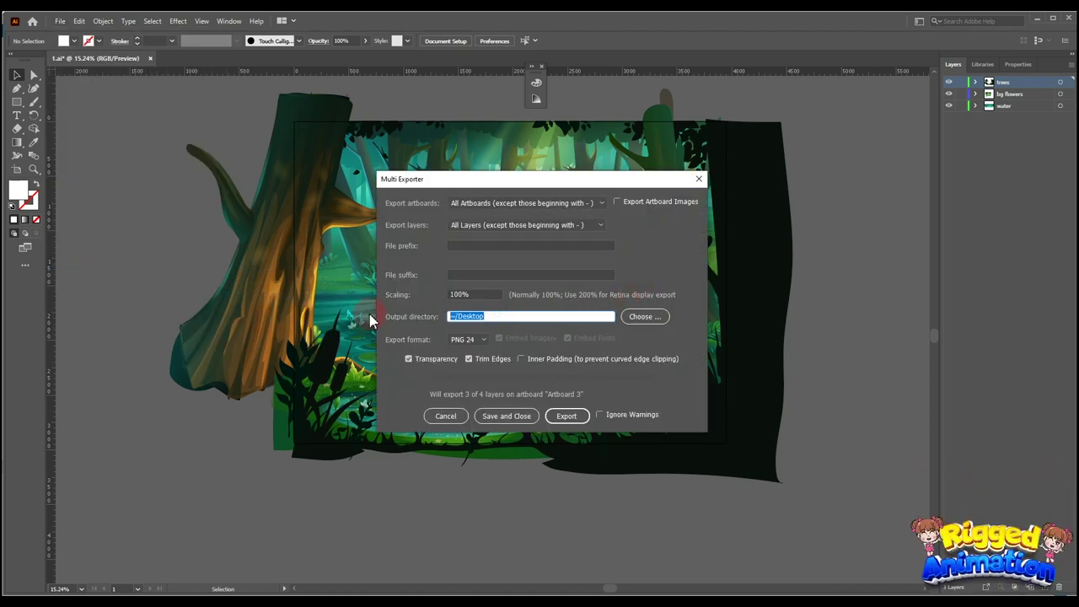
{"action": "key", "text": "ctrl+v"}
{"action": "left_click", "coordinate": [469, 359]}
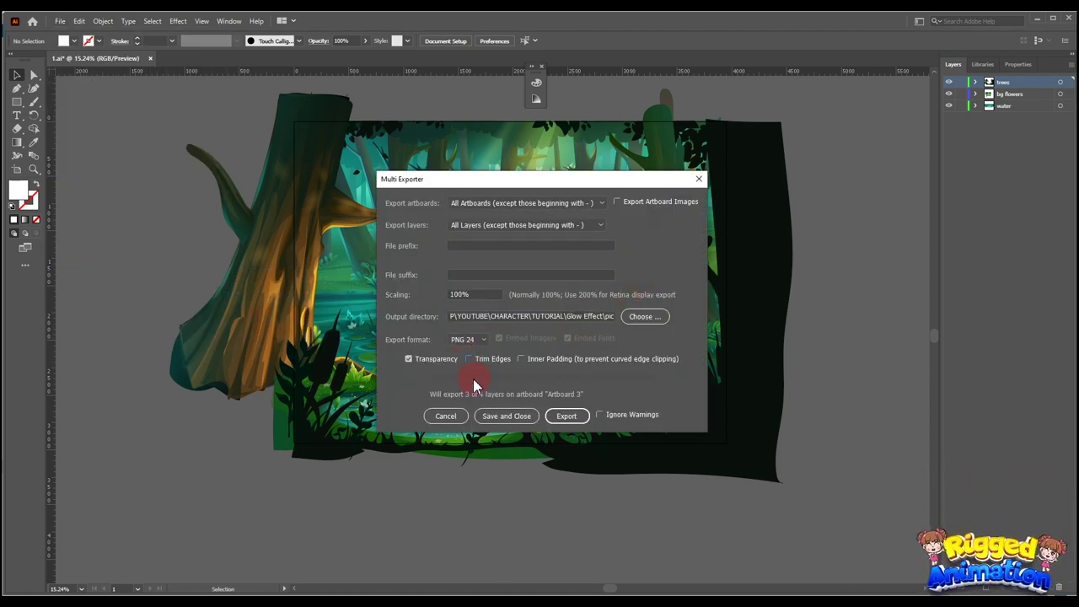
{"action": "left_click", "coordinate": [567, 415]}
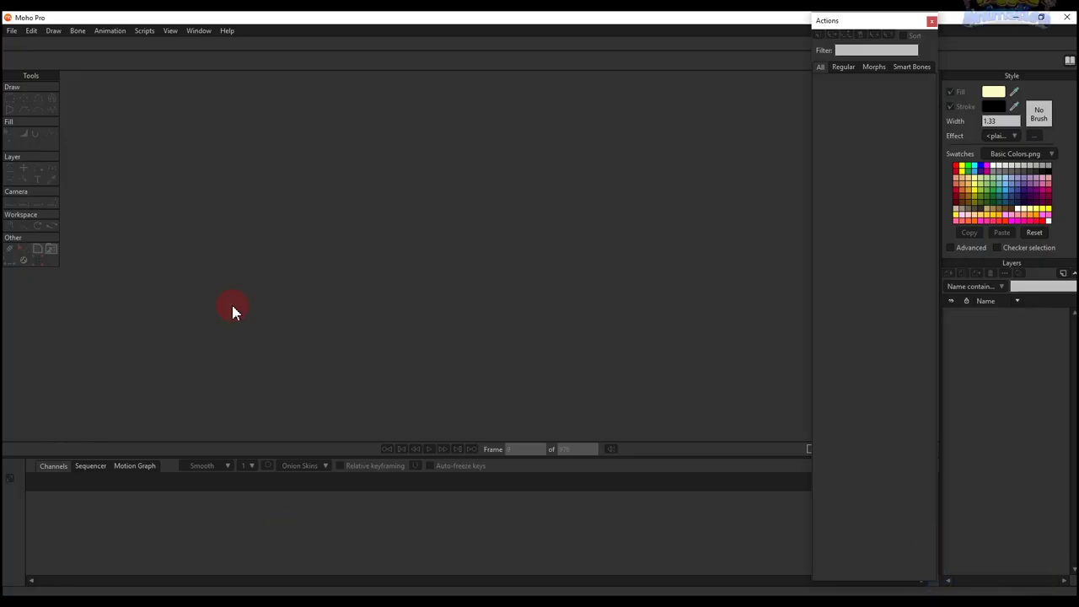
- In Moho Pro, create a new document and import the bg-flowers, trees and water PNG images from the pic folder
{"action": "left_click", "coordinate": [12, 30]}
{"action": "key", "text": "Return"}
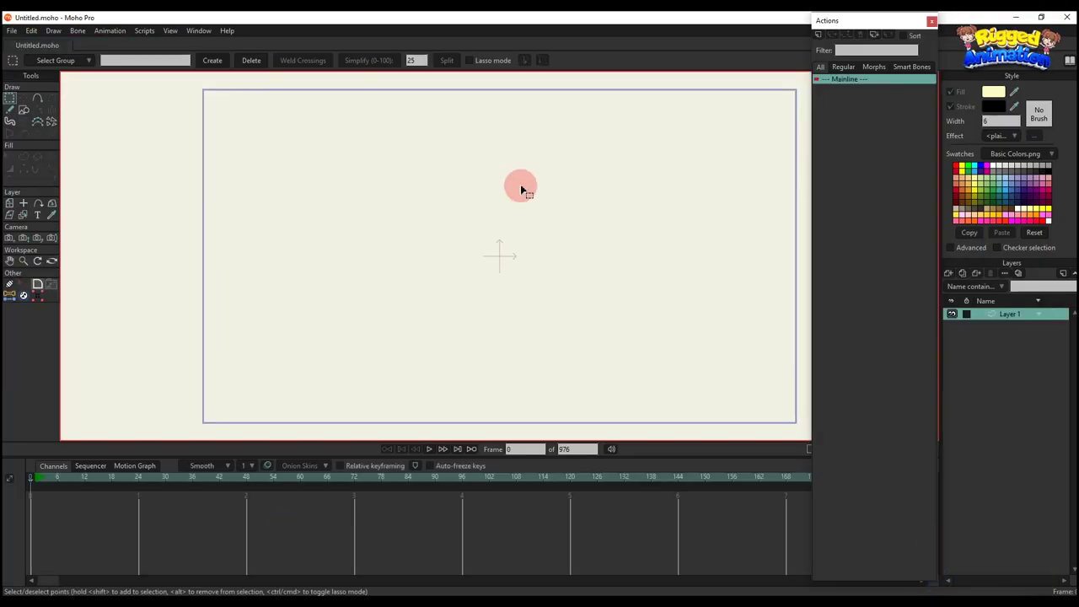
{"action": "left_click", "coordinate": [932, 21]}
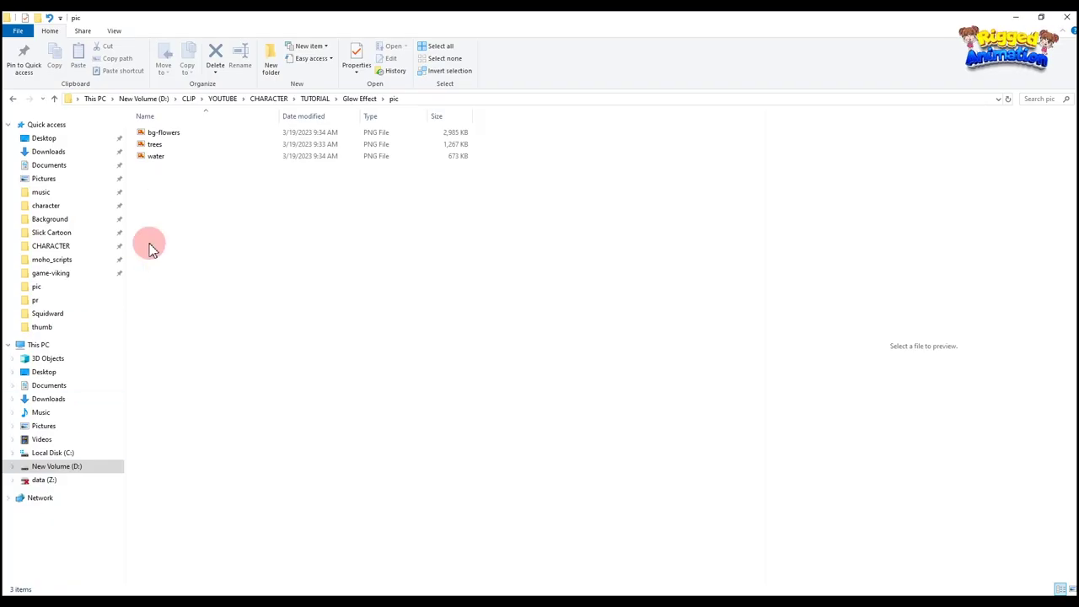
{"action": "left_click_drag", "start_coordinate": [169, 217], "coordinate": [486, 237]}
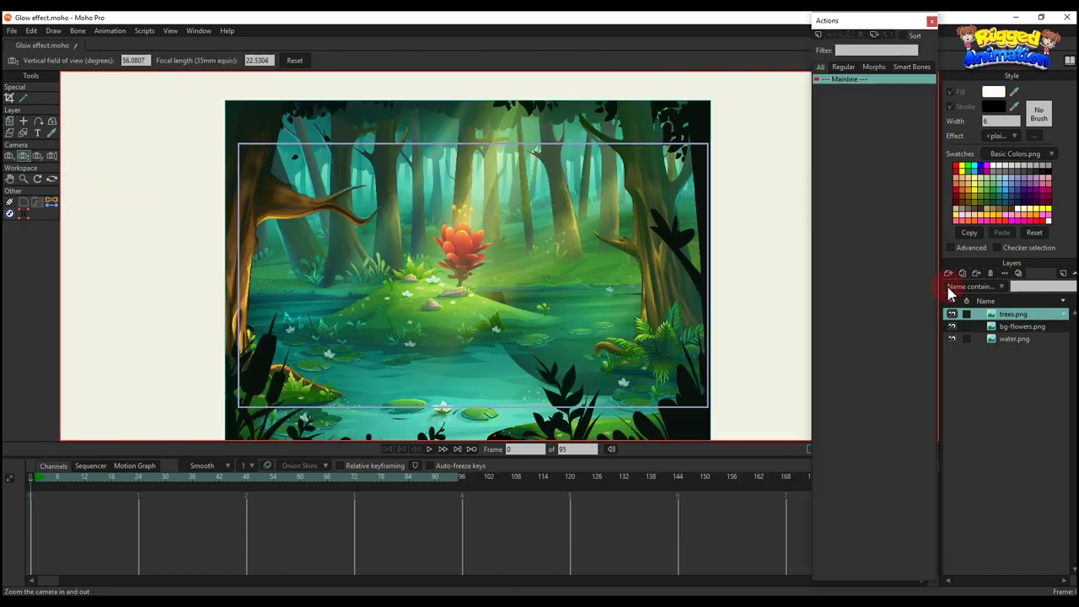
- Add a vector layer above trees.png and name it "Glow1"
{"action": "left_click", "coordinate": [949, 273]}
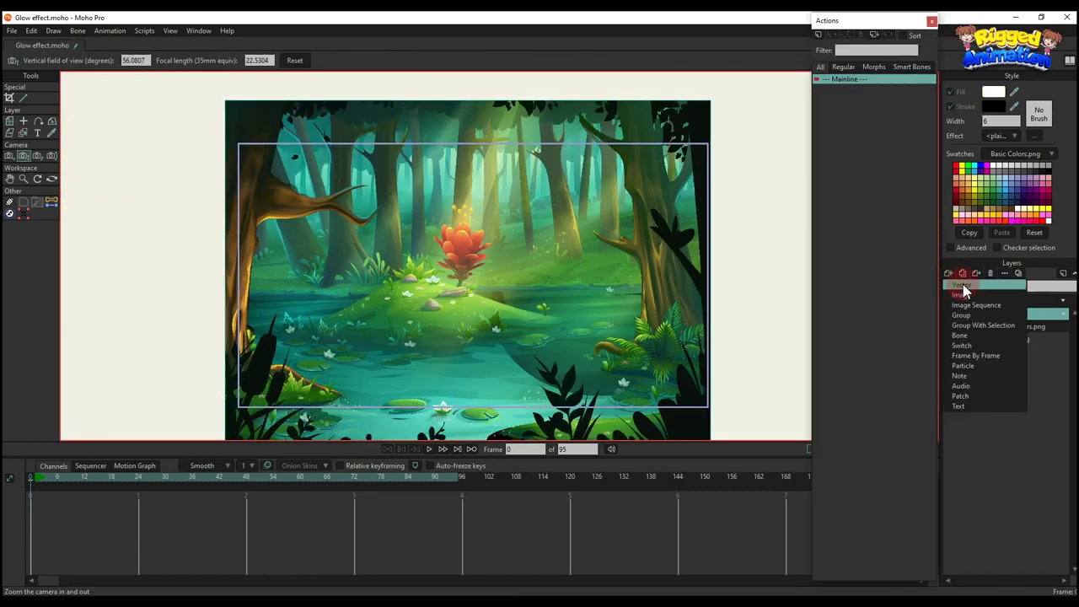
{"action": "left_click", "coordinate": [964, 291]}
{"action": "double_click", "coordinate": [1030, 314]}
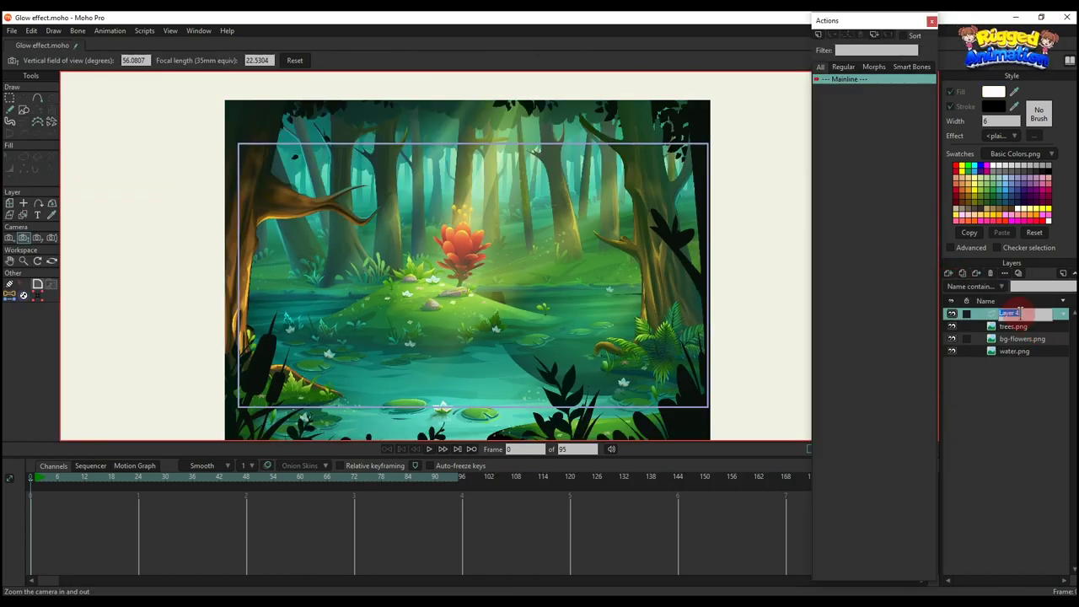
{"action": "type", "text": "Glow"}
{"action": "key", "text": "Return"}
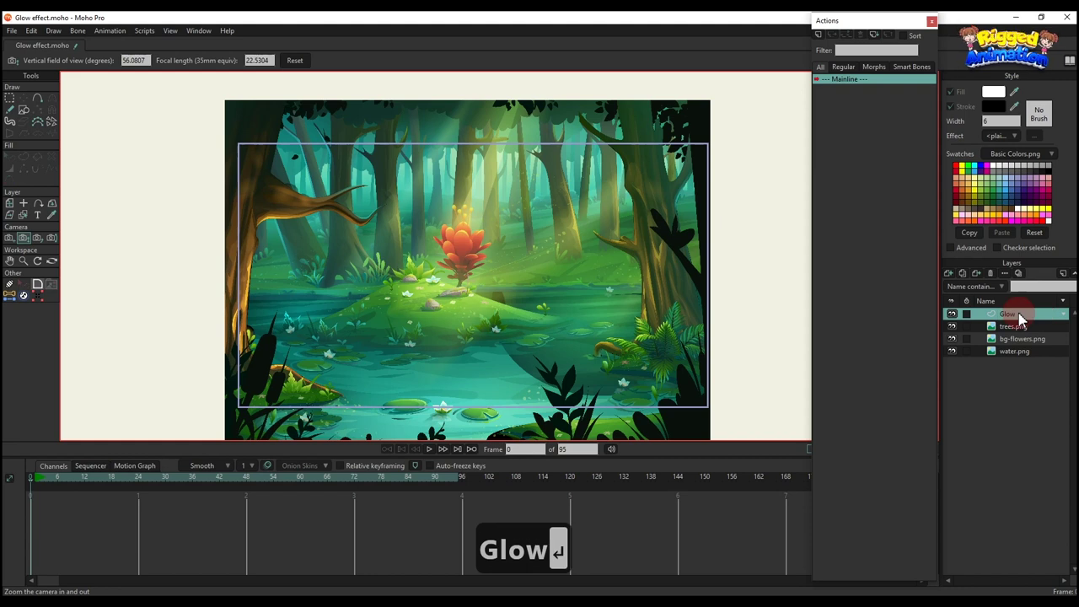
{"action": "double_click", "coordinate": [1017, 316]}
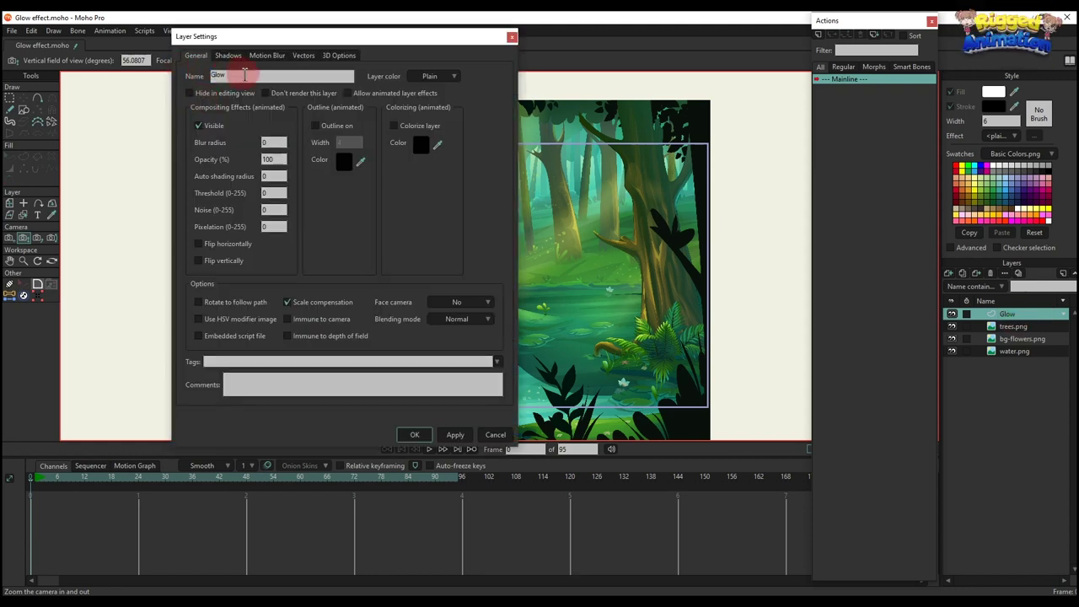
{"action": "type", "text": "1"}
{"action": "key", "text": "Return"}
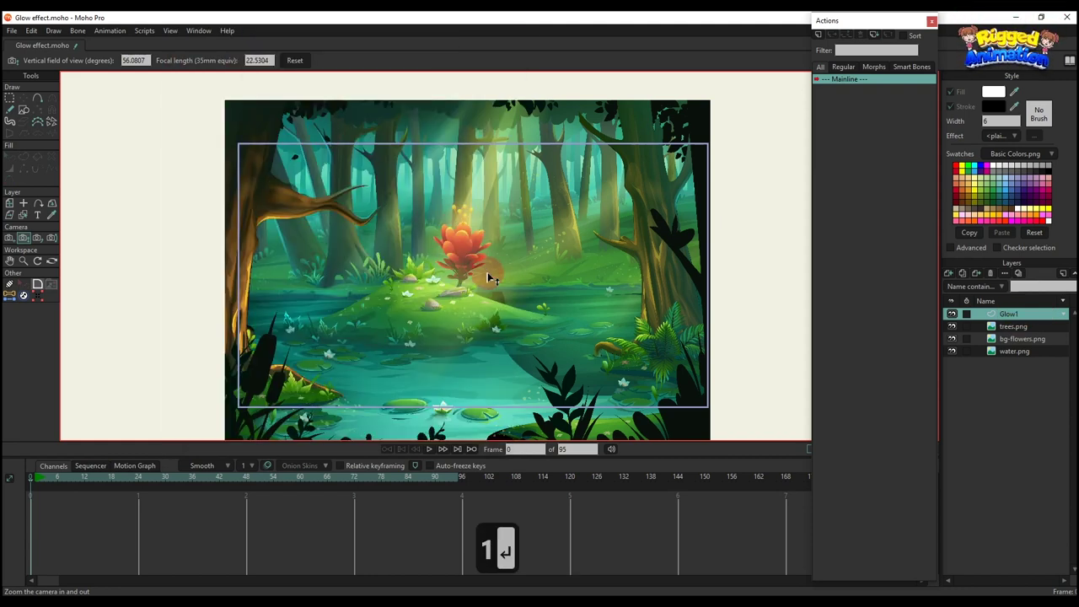
- Hide the trees.png, bg-flowers.png and water.png layers
{"action": "scroll", "coordinate": [439, 260], "scroll_direction": "up", "scroll_amount": 2}
{"action": "left_click", "coordinate": [952, 326]}
{"action": "left_click", "coordinate": [952, 338]}
{"action": "left_click", "coordinate": [953, 351]}
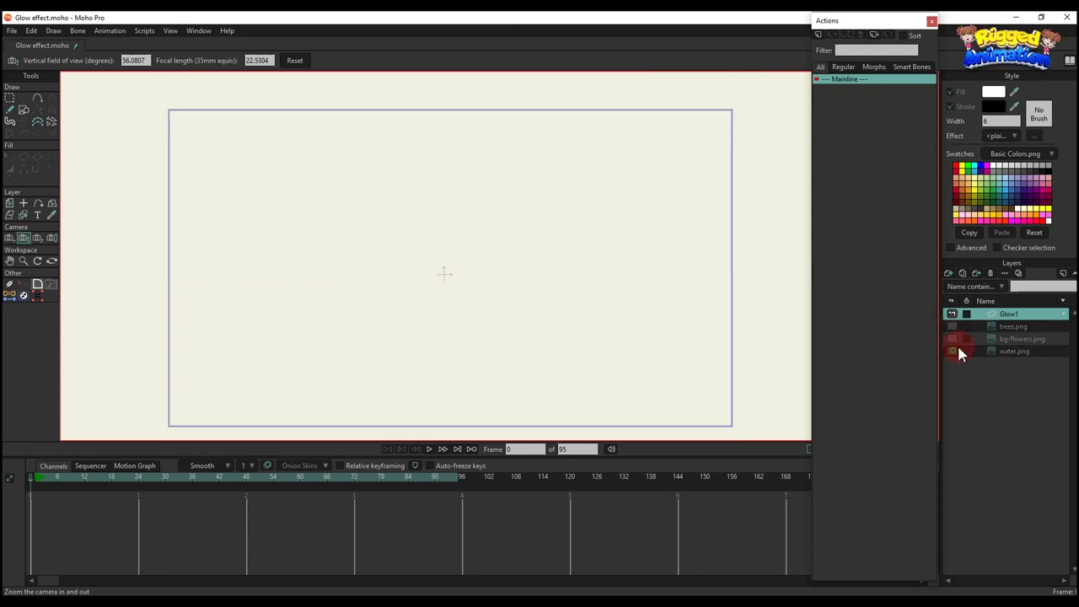
- Draw a small white-filled shape at the canvas centre on the Glow1 layer and turn off its stroke
{"action": "left_click", "coordinate": [23, 111]}
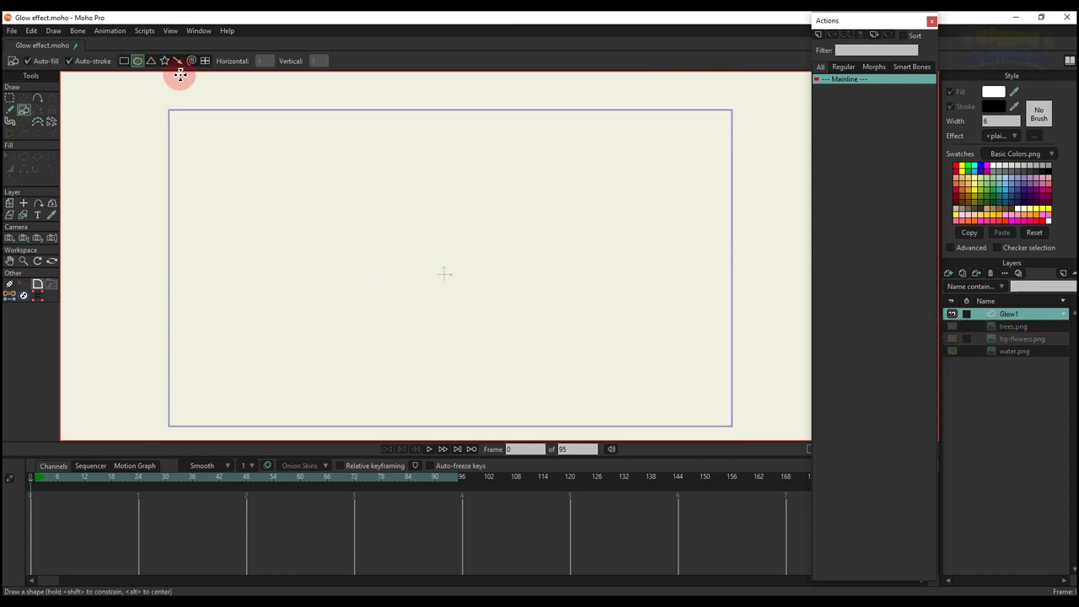
{"action": "key", "text": "q"}
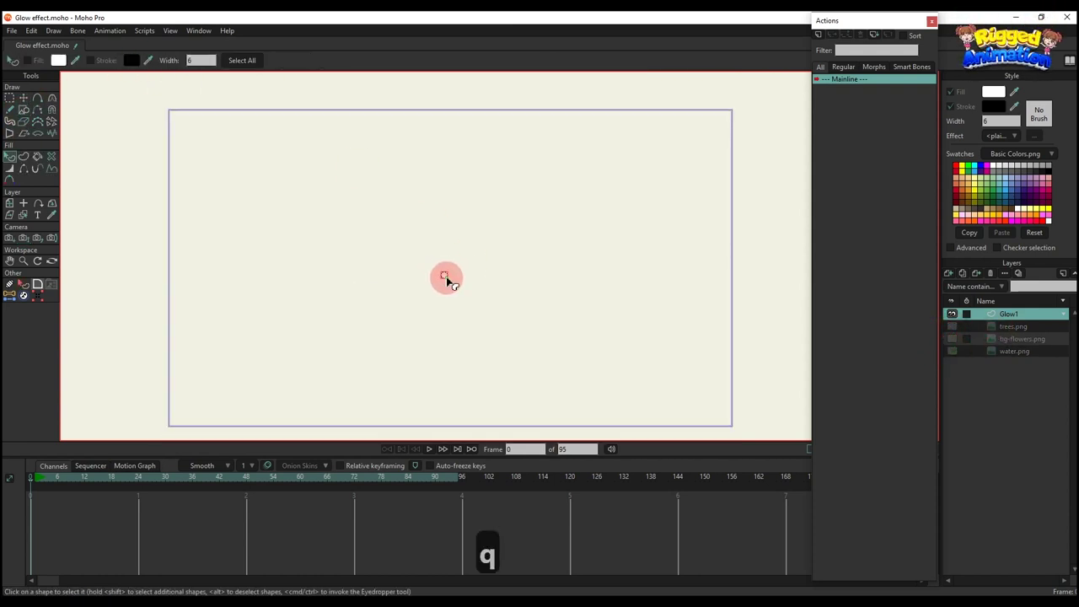
{"action": "left_click", "coordinate": [951, 107]}
{"action": "scroll", "coordinate": [474, 325], "scroll_direction": "up", "scroll_amount": 8}
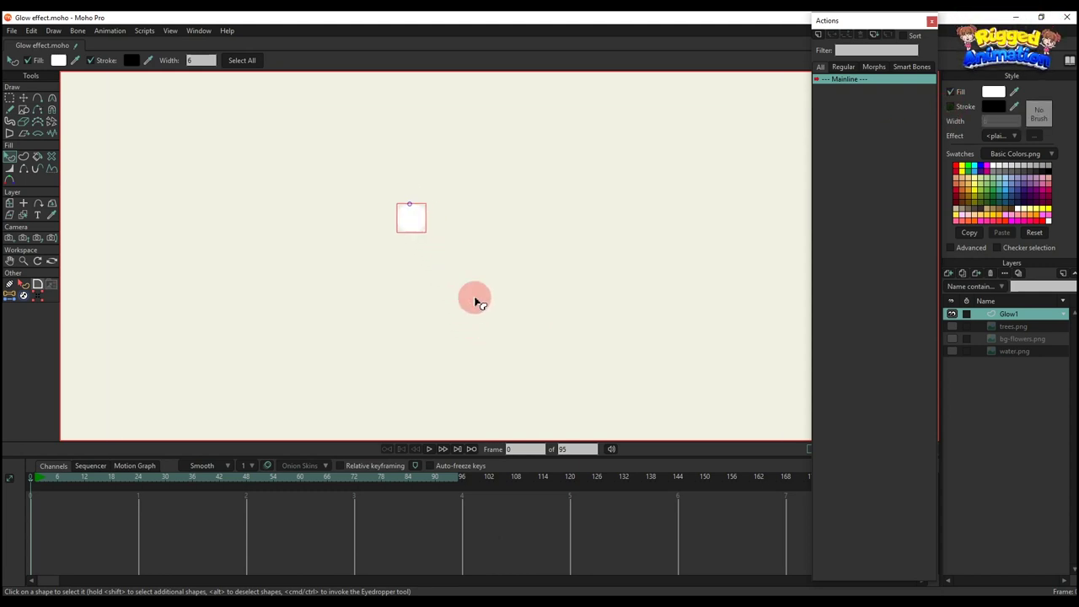
- Change the circle's fill from white to golden yellow, hex FFDE00
{"action": "left_click", "coordinate": [993, 92]}
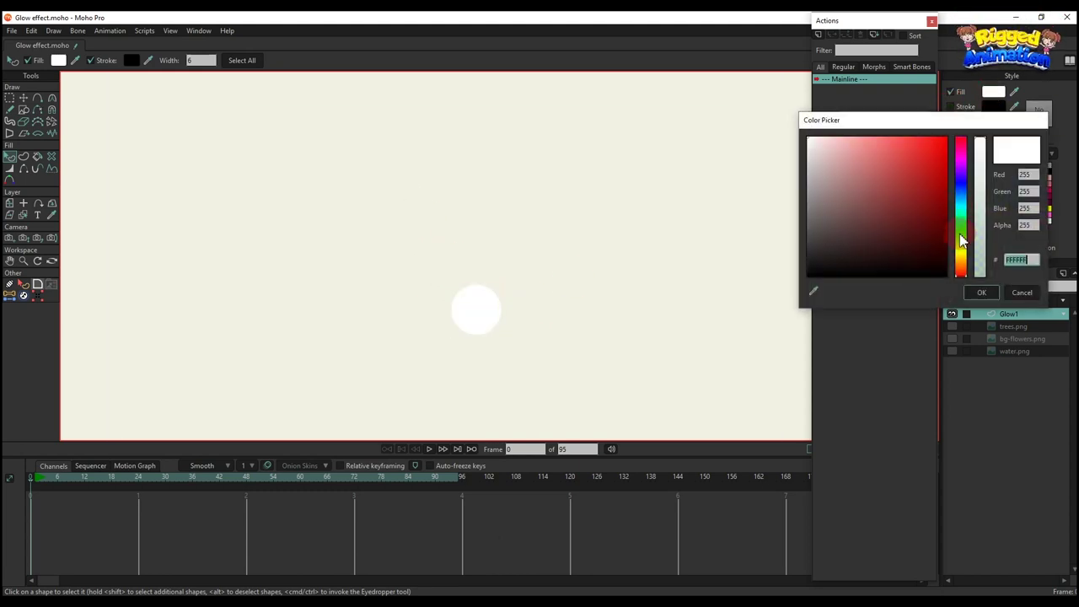
{"action": "left_click", "coordinate": [961, 254]}
{"action": "left_click_drag", "start_coordinate": [930, 164], "coordinate": [947, 102]}
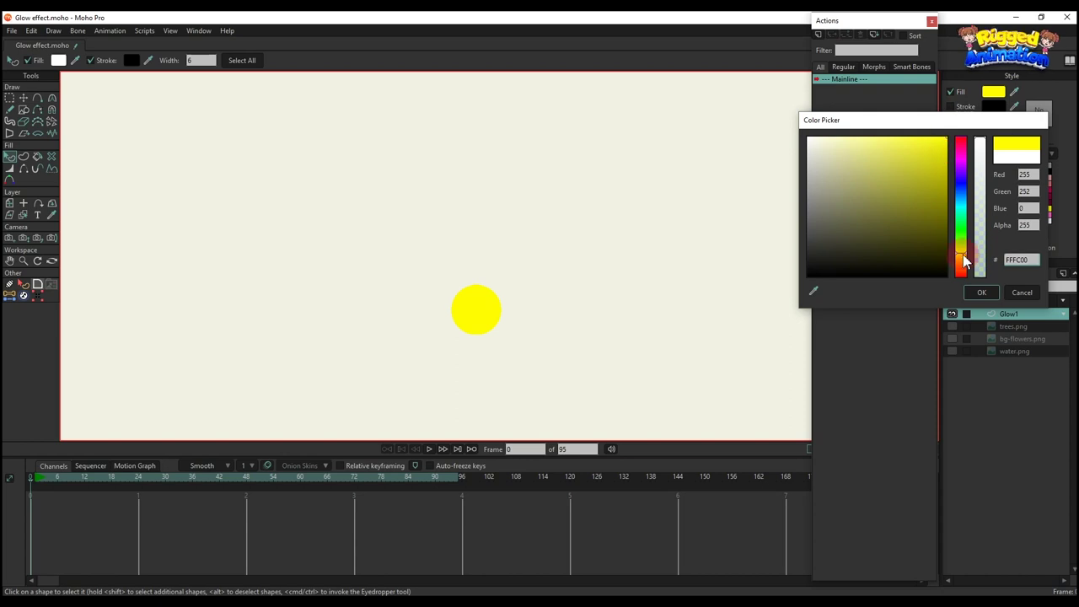
{"action": "left_click", "coordinate": [963, 256]}
{"action": "left_click", "coordinate": [976, 292]}
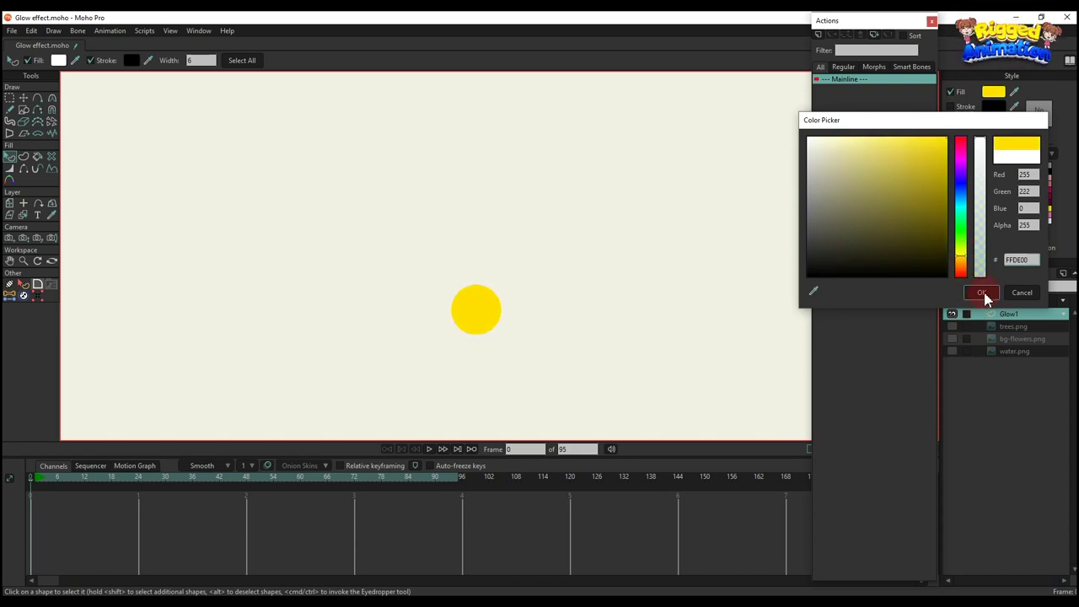
- Apply a Soft Edge effect with a blur radius of 5 to the yellow circle
{"action": "left_click", "coordinate": [477, 307]}
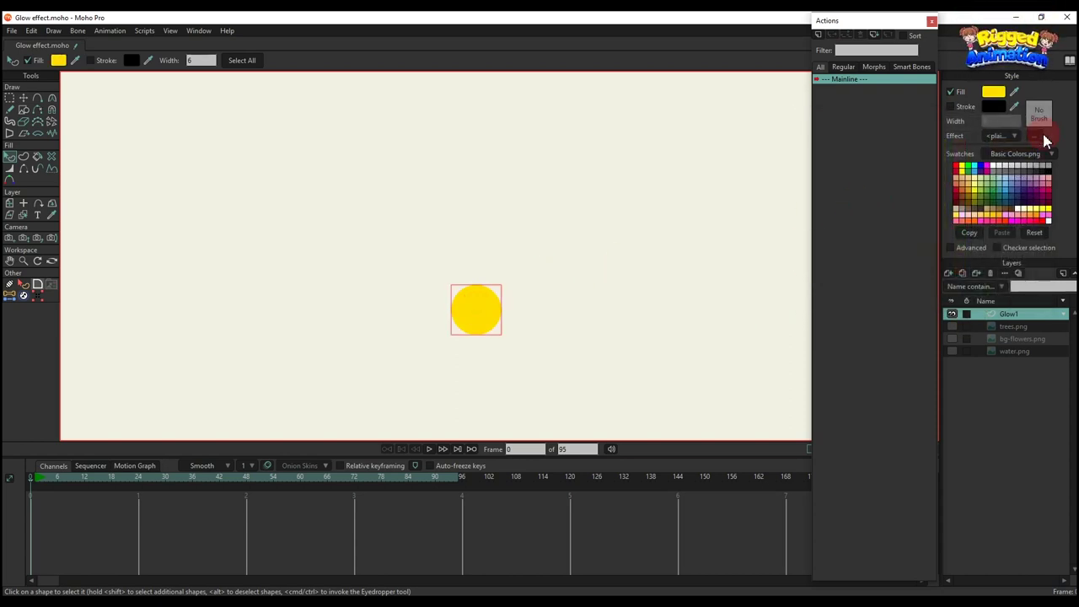
{"action": "left_click", "coordinate": [1001, 137]}
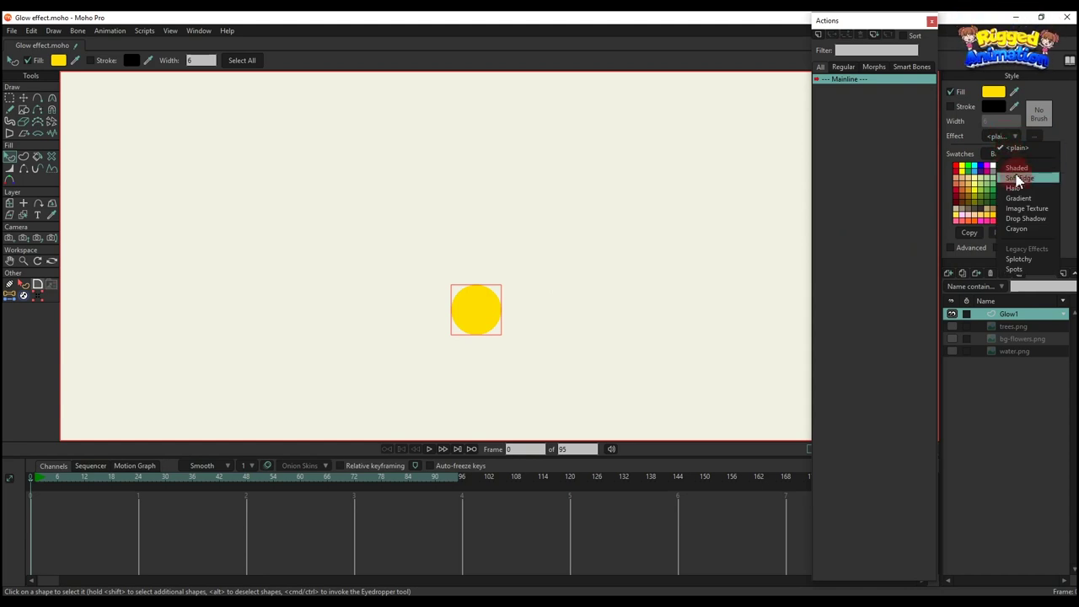
{"action": "left_click", "coordinate": [1021, 178]}
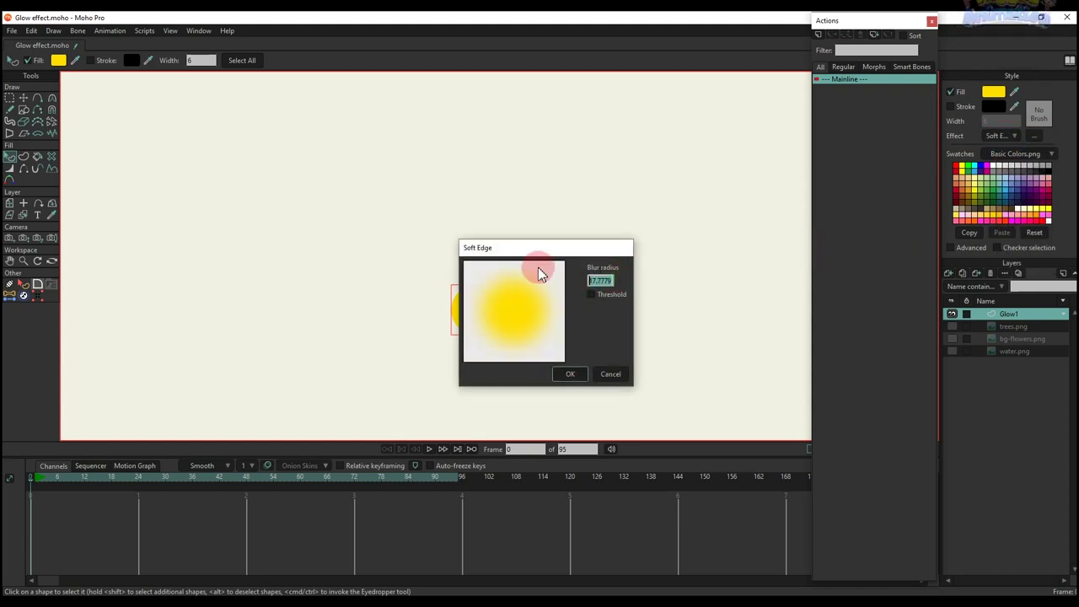
{"action": "type", "text": "5"}
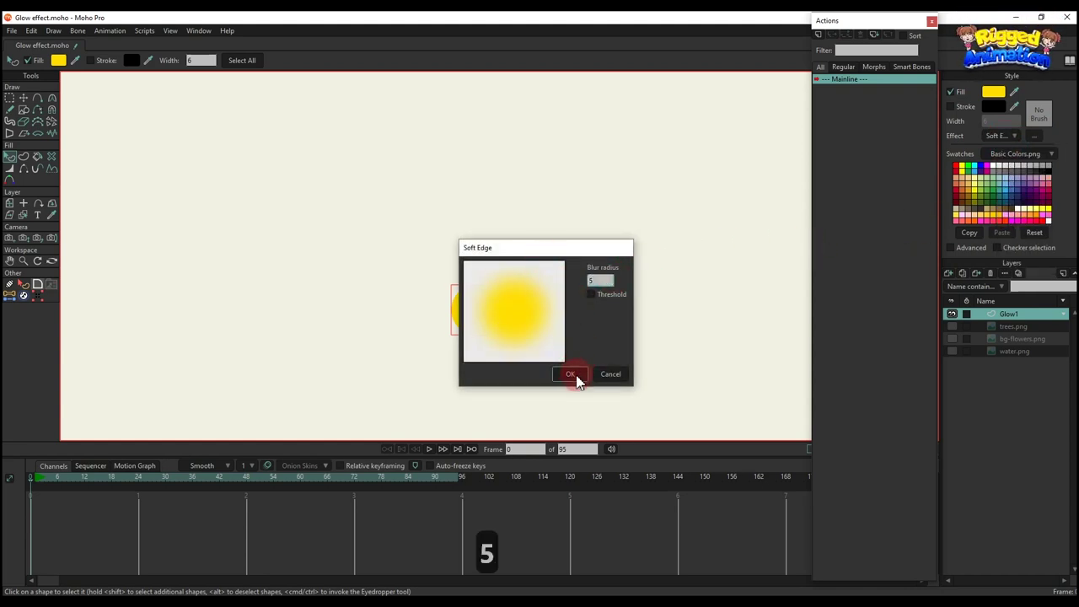
{"action": "left_click", "coordinate": [572, 374]}
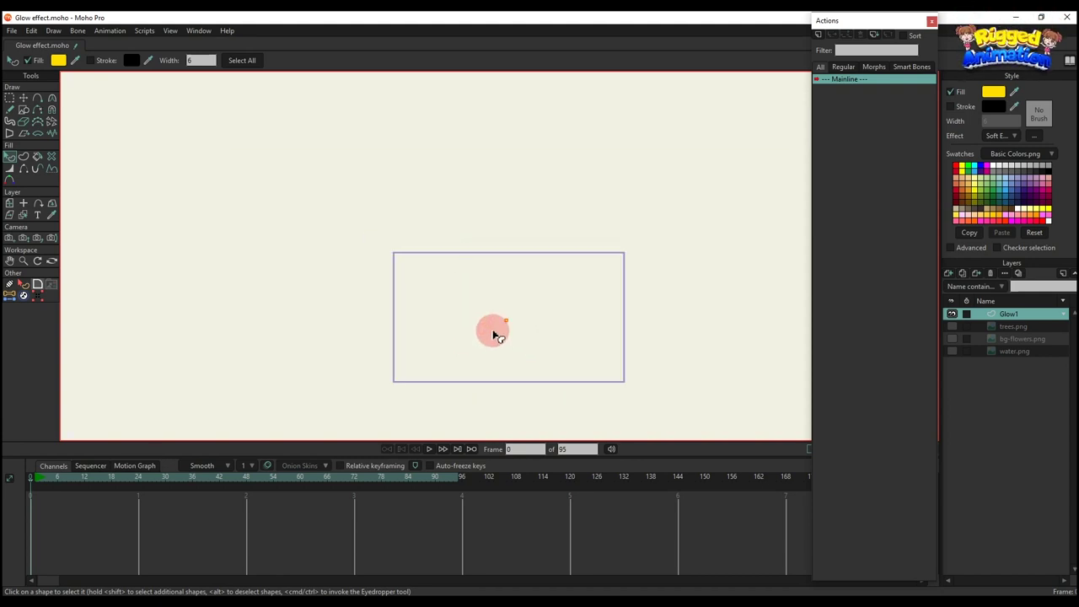
- At frame 1, zoom the camera in on the yellow circle and track it to bring the circle near the frame's centre
{"action": "left_click", "coordinate": [40, 478]}
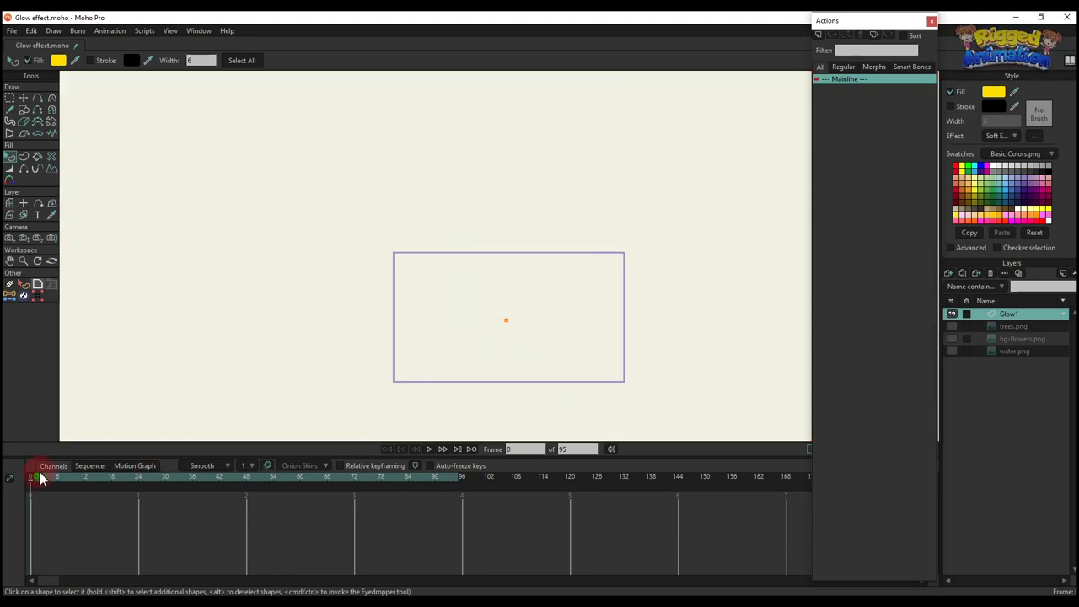
{"action": "key", "text": "4"}
{"action": "key", "text": "5"}
{"action": "left_click_drag", "start_coordinate": [444, 291], "coordinate": [441, 268]}
{"action": "scroll", "coordinate": [494, 296], "scroll_direction": "up", "scroll_amount": 4}
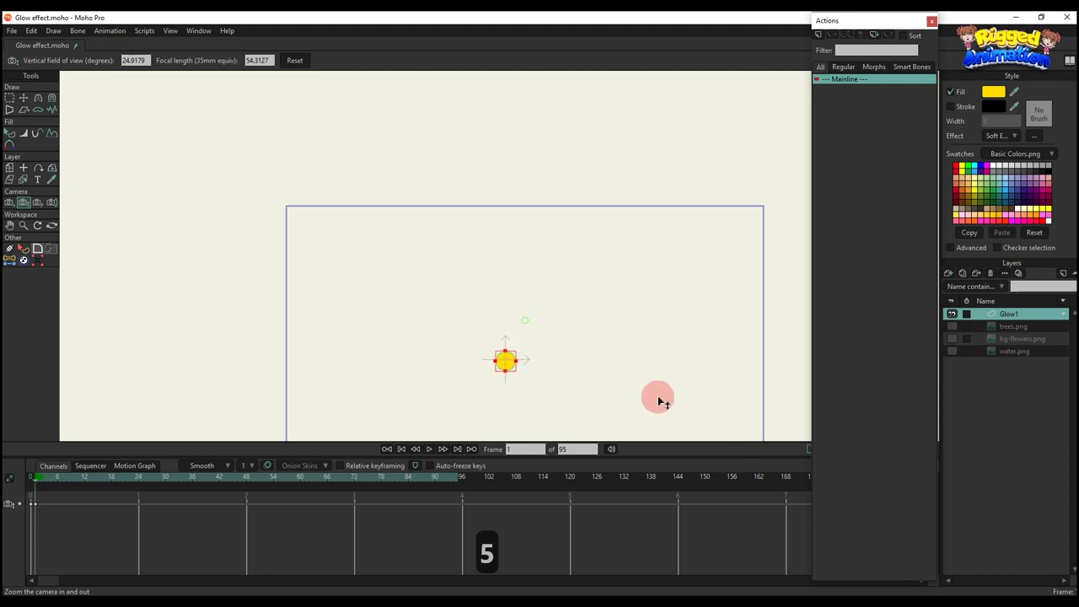
{"action": "key", "text": "4"}
{"action": "key", "text": "5"}
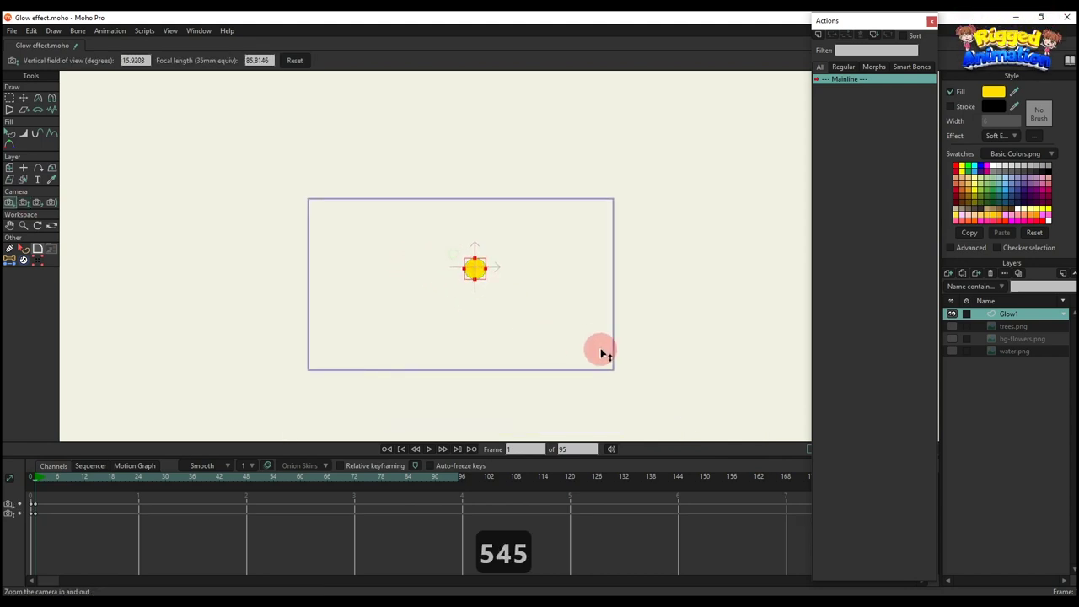
{"action": "left_click_drag", "start_coordinate": [604, 352], "coordinate": [480, 261]}
{"action": "key", "text": "4"}
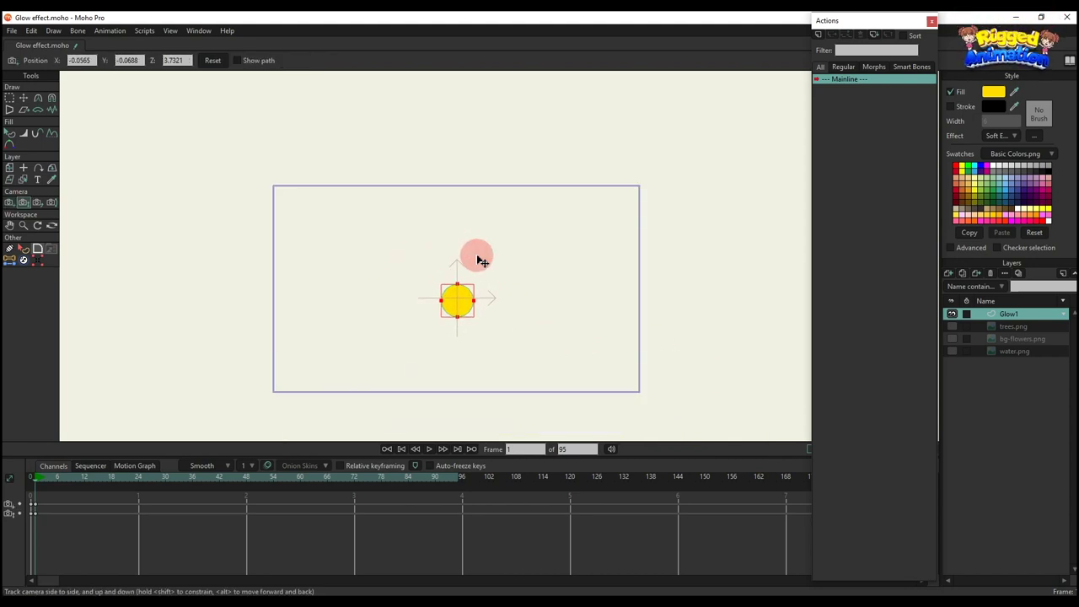
- At frame 0, select the circle's points and set their position to X 0, Y 0
{"action": "key", "text": "g"}
{"action": "key", "text": "t"}
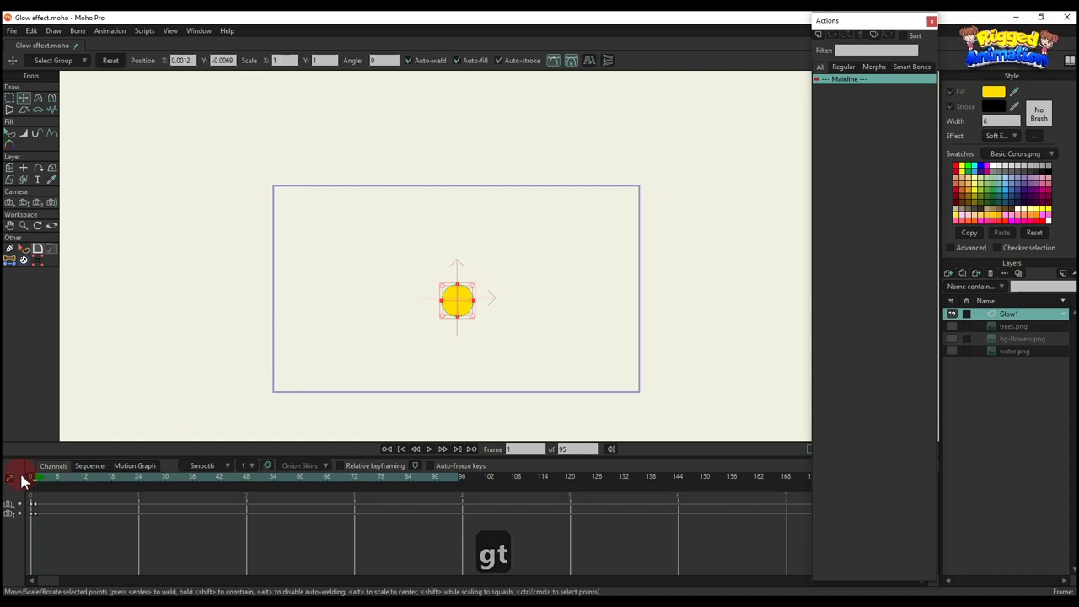
{"action": "left_click", "coordinate": [10, 479]}
{"action": "type", "text": "0"}
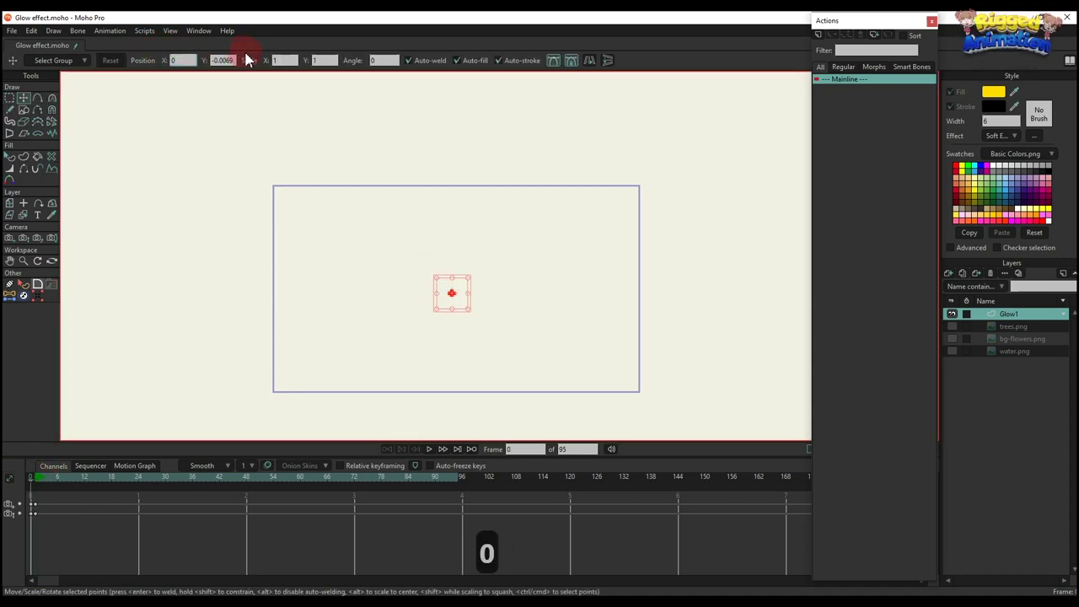
{"action": "type", "text": "0"}
{"action": "key", "text": "Return"}
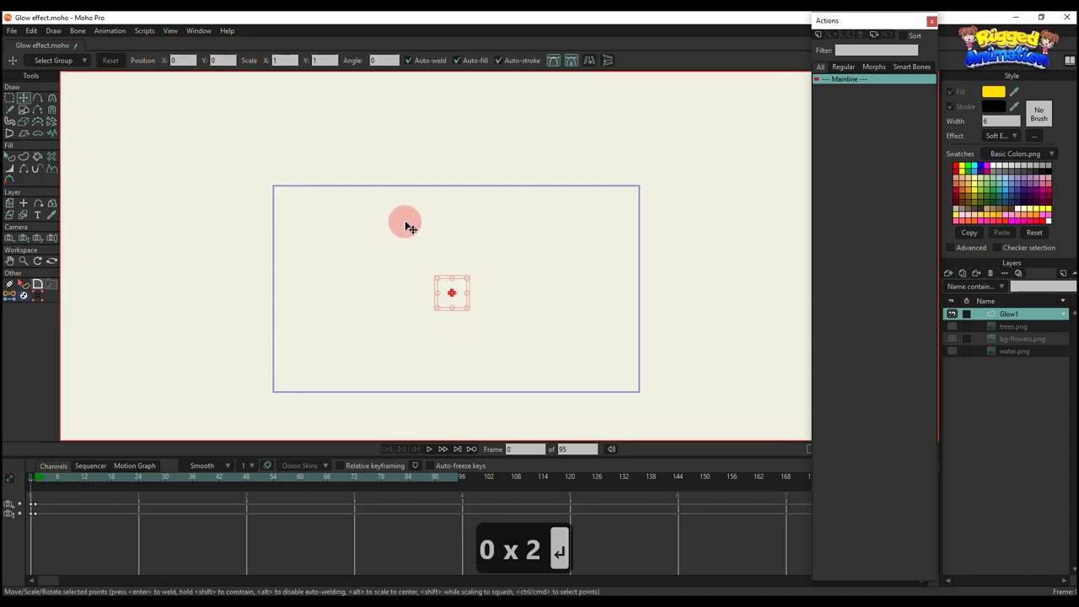
- Render a preview of the soft-edged yellow circle at frame 1, then return to frame 0
{"action": "key", "text": "q"}
{"action": "left_click", "coordinate": [34, 478]}
{"action": "key", "text": "ctrl+r"}
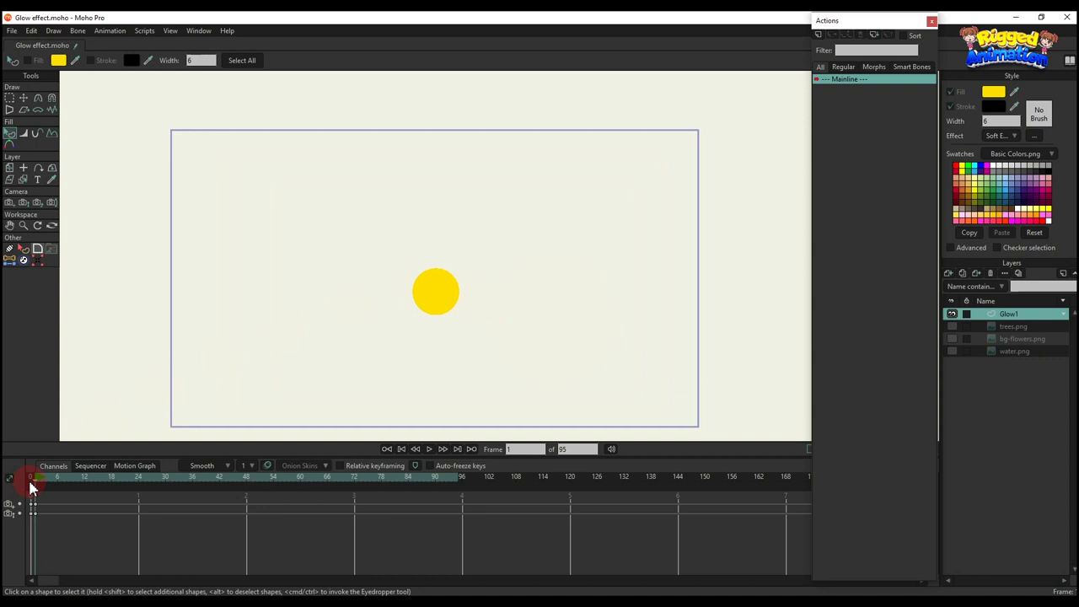
{"action": "left_click", "coordinate": [13, 479]}
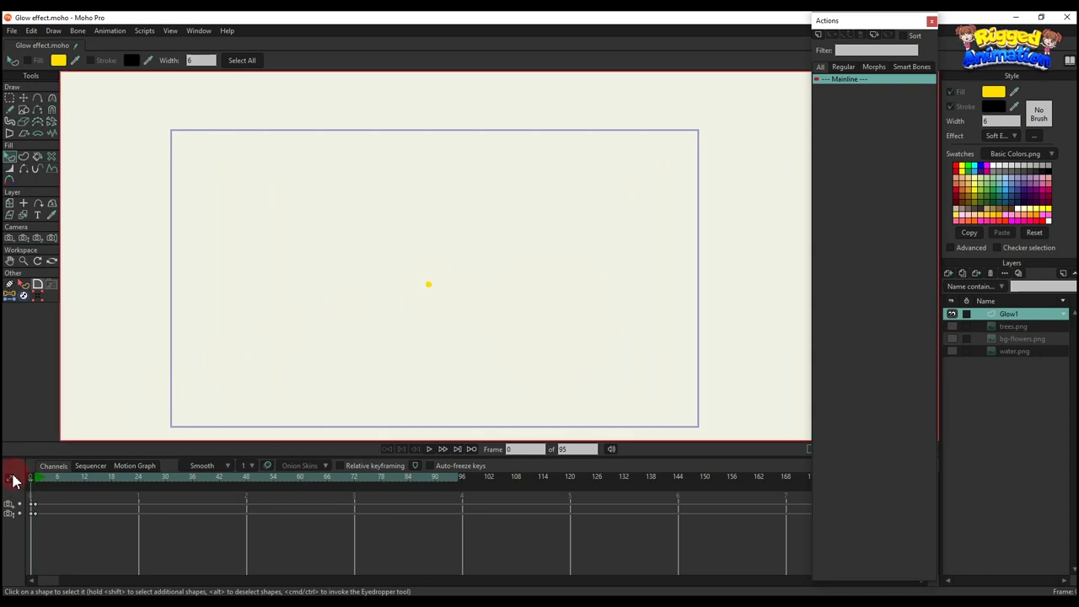
- Duplicate the yellow circle in place and scale the copy down to a bit over half its size
{"action": "key", "text": "g"}
{"action": "scroll", "coordinate": [423, 276], "scroll_direction": "up", "scroll_amount": 6}
{"action": "key", "text": "t"}
{"action": "scroll", "coordinate": [483, 330], "scroll_direction": "up", "scroll_amount": 4}
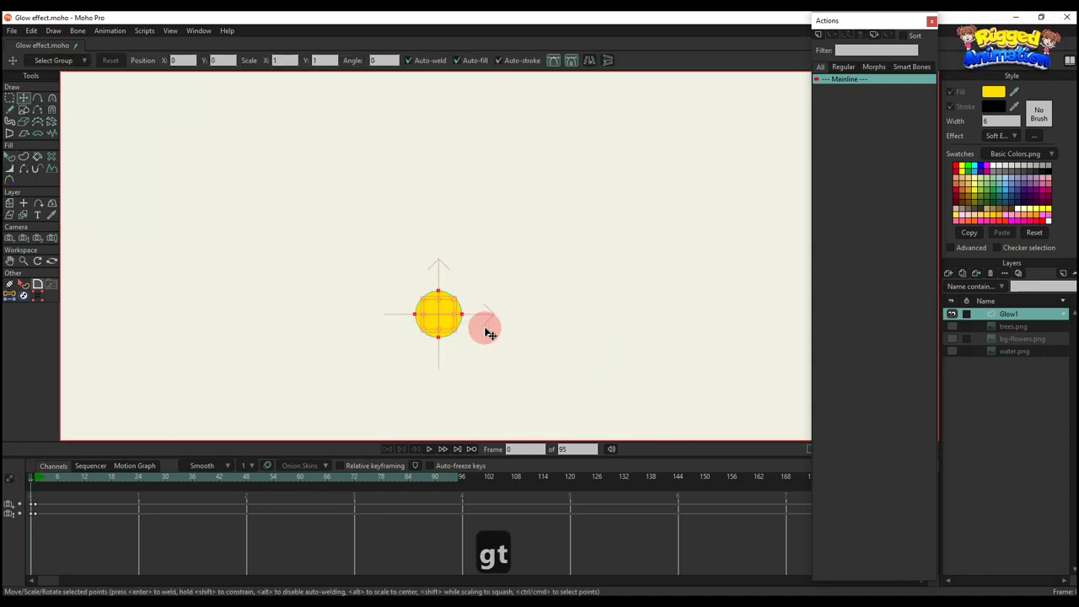
{"action": "key", "text": "ctrl+c"}
{"action": "key", "text": "ctrl+v"}
{"action": "left_click_drag", "start_coordinate": [455, 280], "coordinate": [436, 295]}
- Change the fill of the smaller inner circle to white
{"action": "key", "text": "q"}
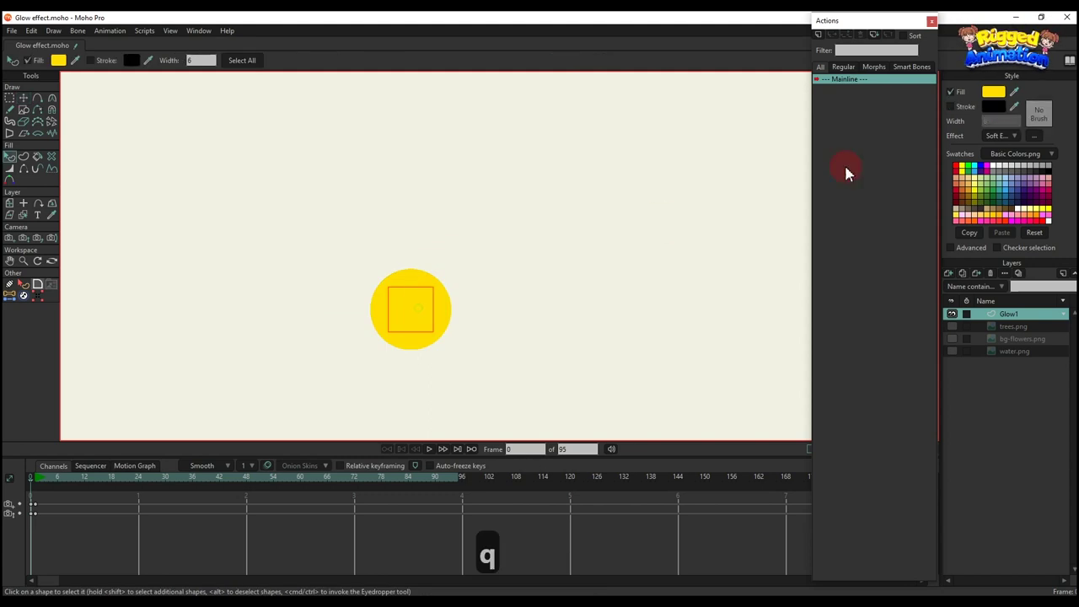
{"action": "left_click", "coordinate": [994, 91]}
{"action": "left_click", "coordinate": [808, 138]}
{"action": "left_click", "coordinate": [987, 294]}
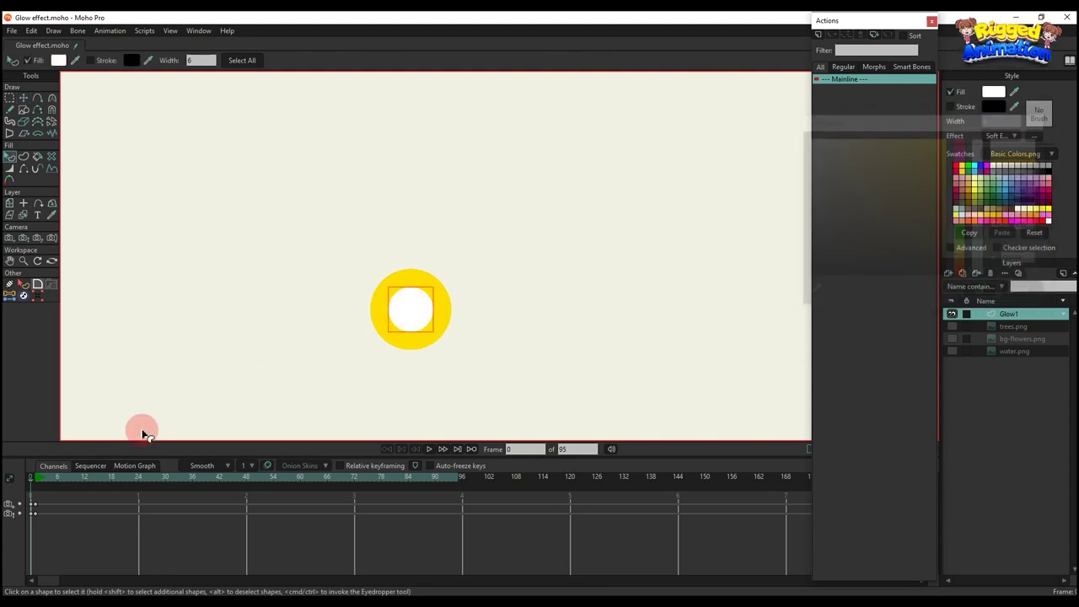
- Render a preview of the two-colour glow at frame 1 and go back to frame 0
{"action": "left_click", "coordinate": [36, 476]}
{"action": "scroll", "coordinate": [415, 292], "scroll_direction": "down", "scroll_amount": 5}
{"action": "key", "text": "ctrl+r"}
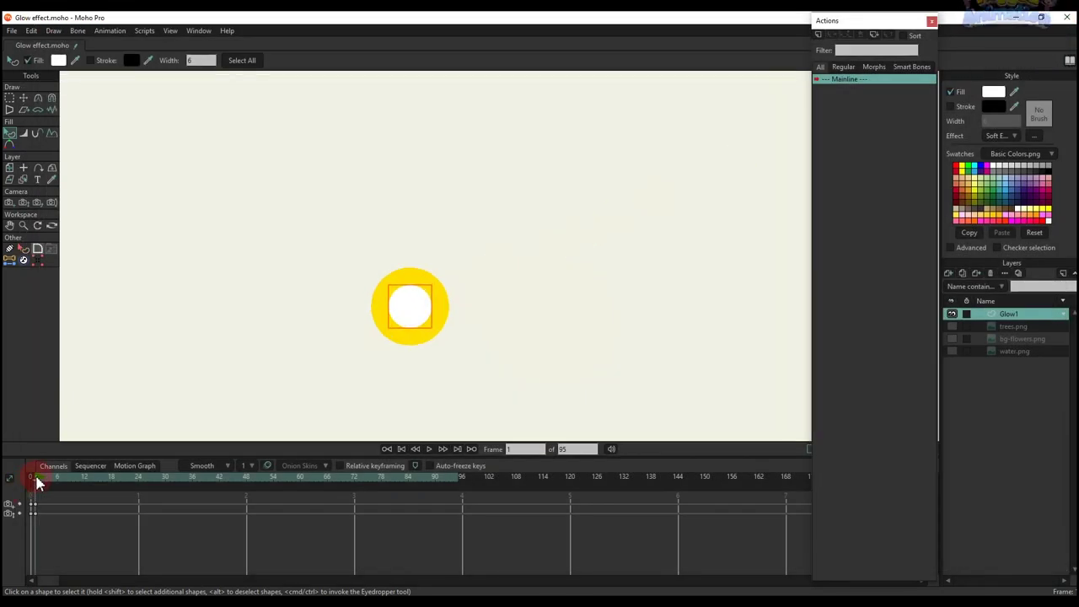
{"action": "left_click", "coordinate": [31, 478]}
{"action": "scroll", "coordinate": [330, 311], "scroll_direction": "up", "scroll_amount": 2}
{"action": "key", "text": "g"}
{"action": "scroll", "coordinate": [504, 307], "scroll_direction": "up", "scroll_amount": 3}
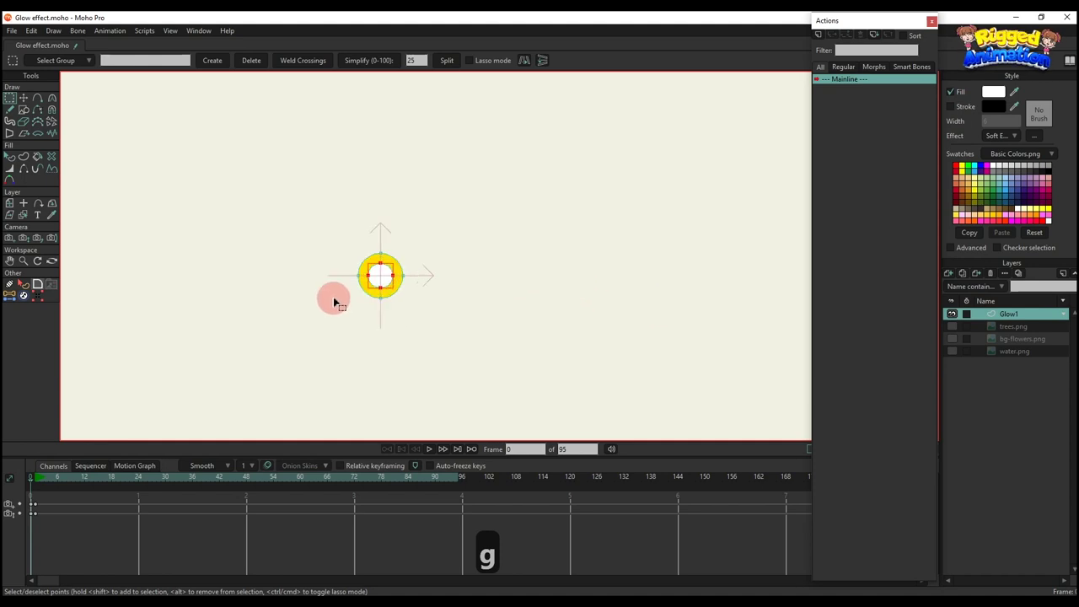
{"action": "key", "text": "q"}
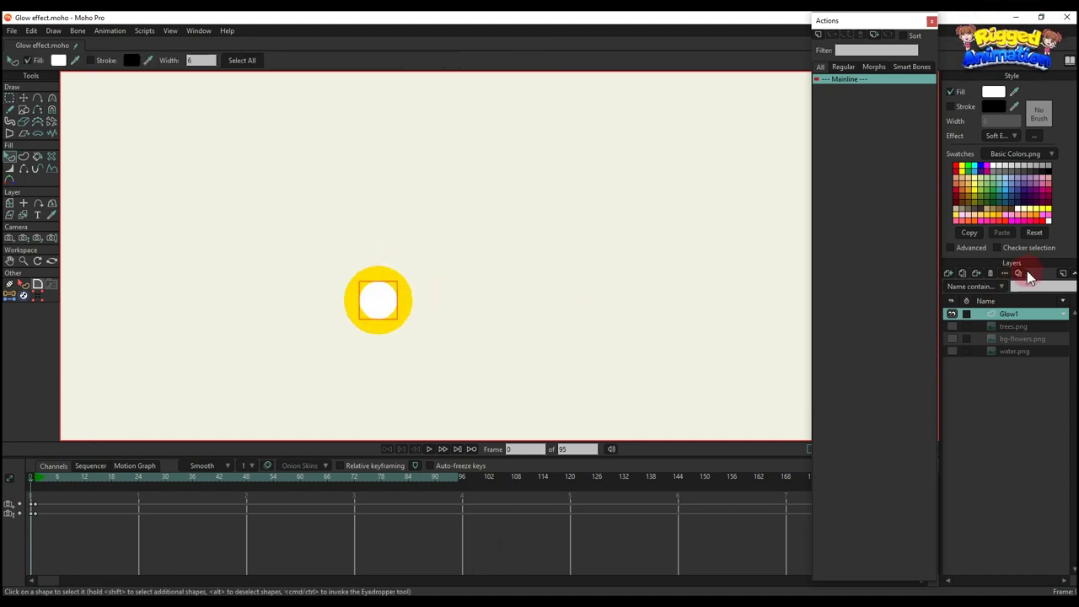
- Duplicate the Glow1 layer and name the copy "Glow2"
{"action": "left_click", "coordinate": [962, 274]}
{"action": "double_click", "coordinate": [1017, 312]}
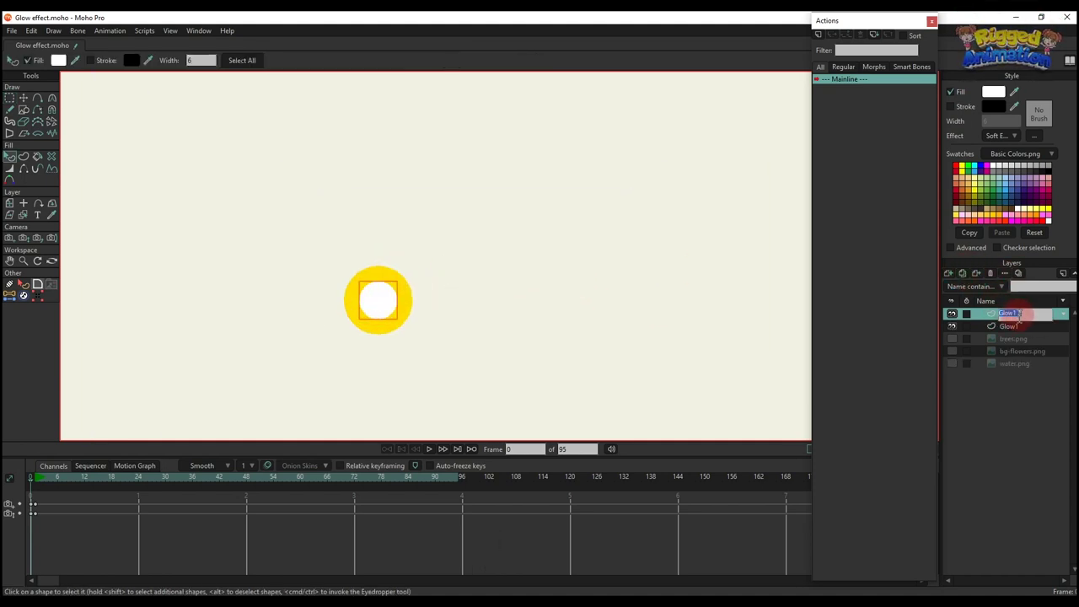
{"action": "type", "text": "2"}
{"action": "key", "text": "Return"}
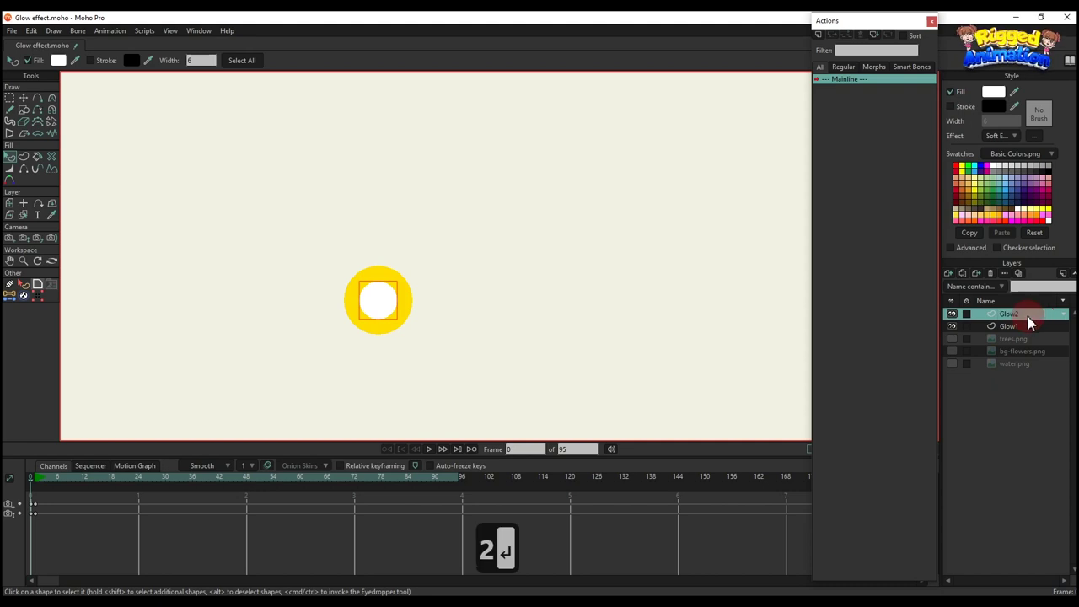
- Select both circles on the Glow2 layer and scale them down around their centre to roughly two thirds
{"action": "key", "text": "g"}
{"action": "left_click_drag", "start_coordinate": [351, 272], "coordinate": [419, 252]}
{"action": "key", "text": "t"}
{"action": "scroll", "coordinate": [485, 231], "scroll_direction": "up", "scroll_amount": 5}
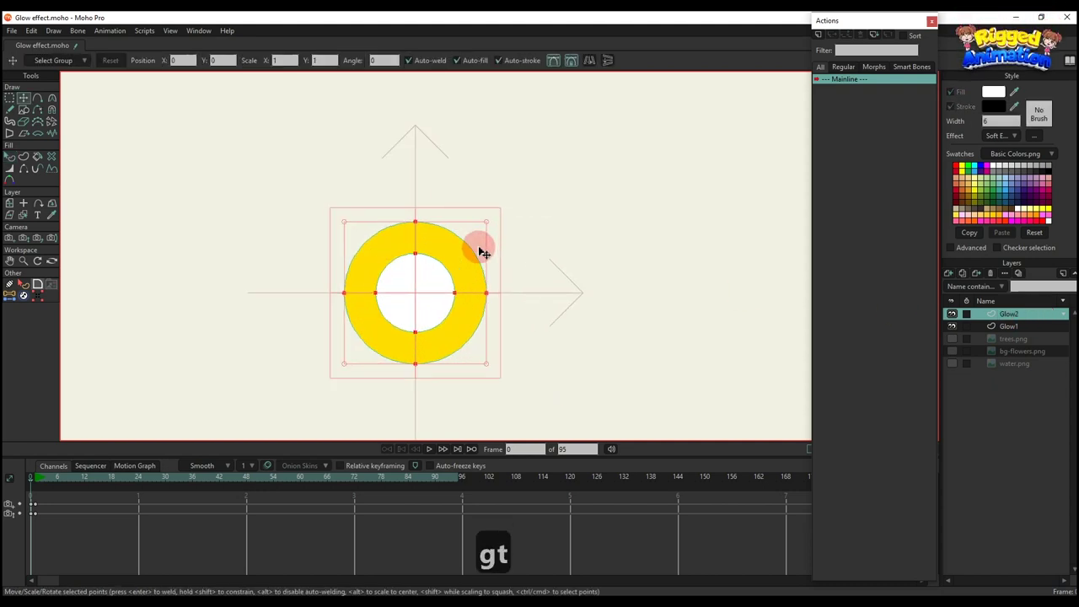
{"action": "left_click_drag", "start_coordinate": [490, 224], "coordinate": [448, 258]}
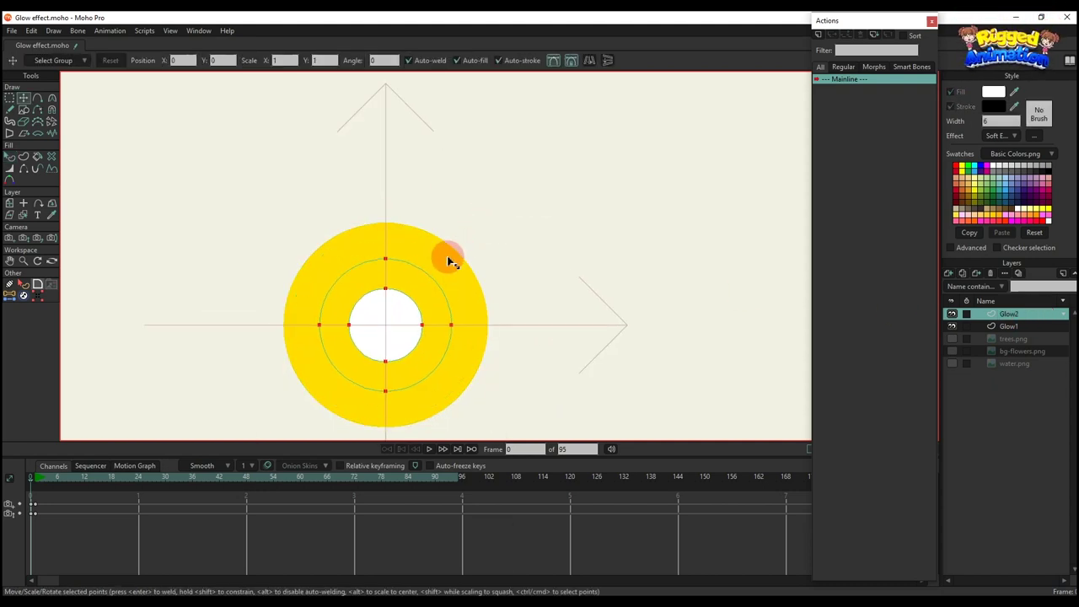
{"action": "scroll", "coordinate": [447, 257], "scroll_direction": "down", "scroll_amount": 5}
{"action": "key", "text": "q"}
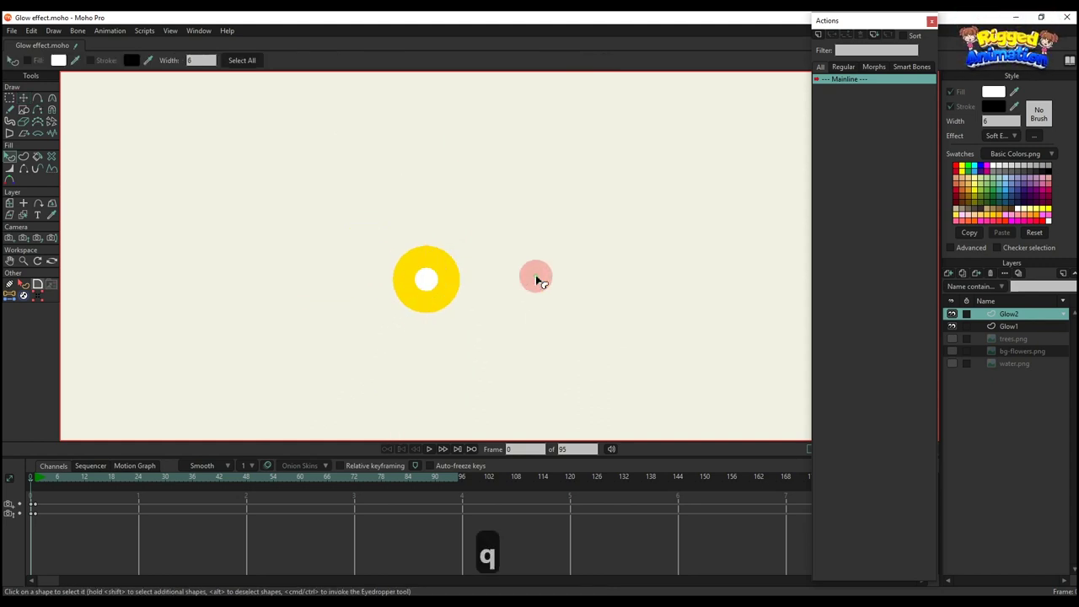
{"action": "left_click", "coordinate": [488, 329]}
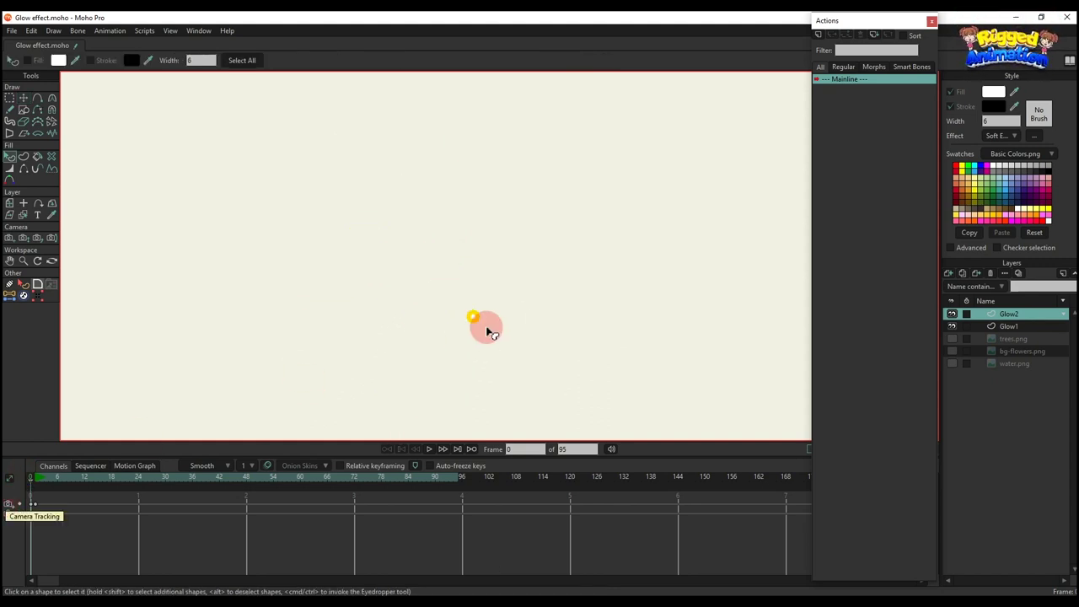
- Add a particle layer and move the Glow1 and Glow2 layers into it
{"action": "left_click", "coordinate": [1004, 326], "text": "ctrl"}
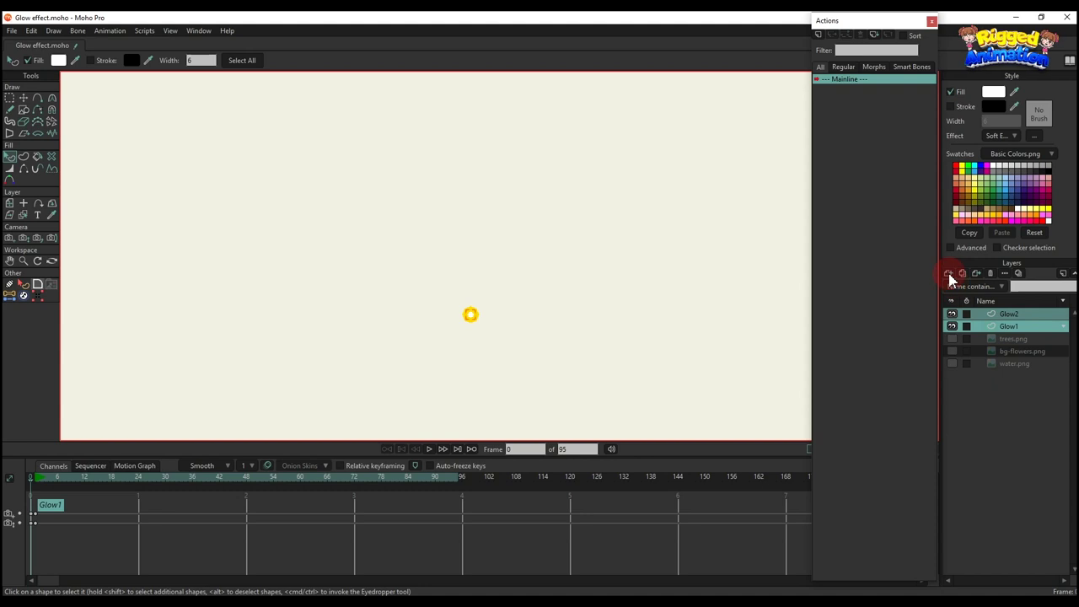
{"action": "left_click", "coordinate": [949, 273]}
{"action": "left_click", "coordinate": [974, 366]}
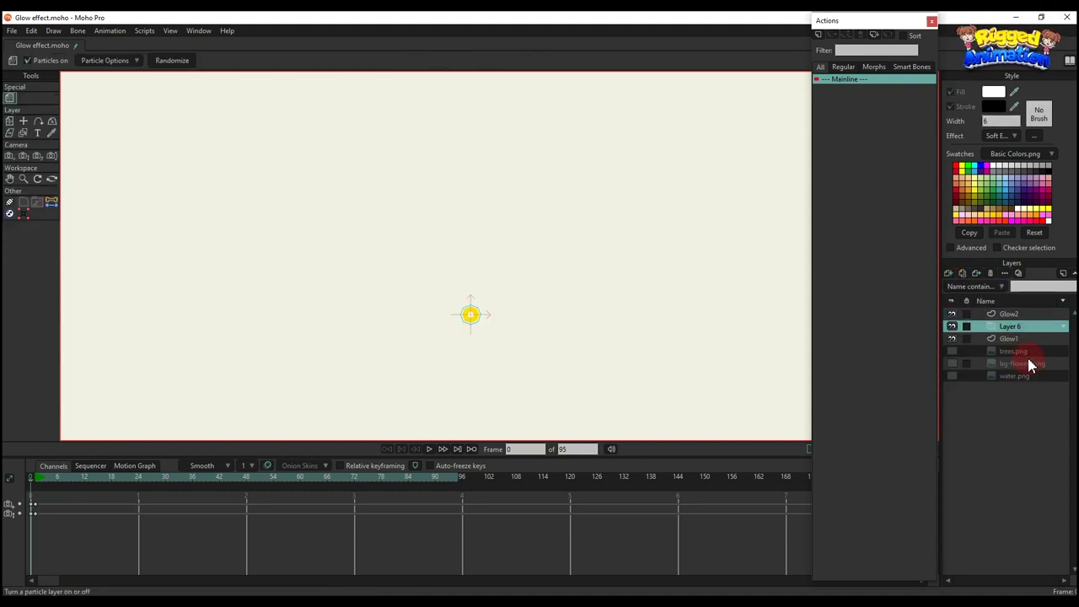
{"action": "left_click", "coordinate": [1014, 341]}
{"action": "left_click", "coordinate": [1023, 314], "text": "ctrl"}
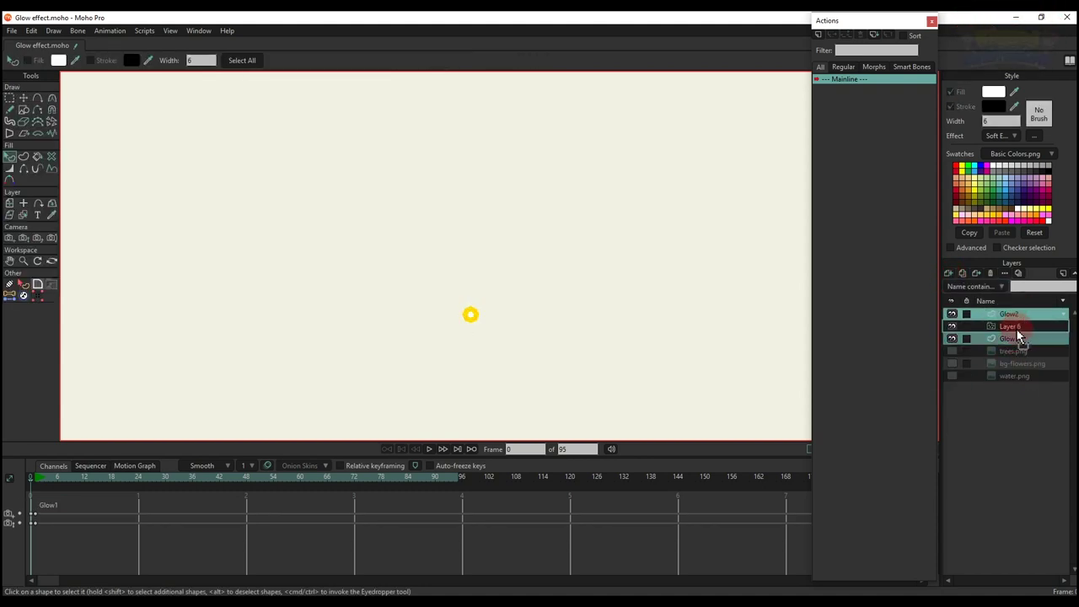
{"action": "left_click_drag", "start_coordinate": [1016, 327], "coordinate": [1015, 329]}
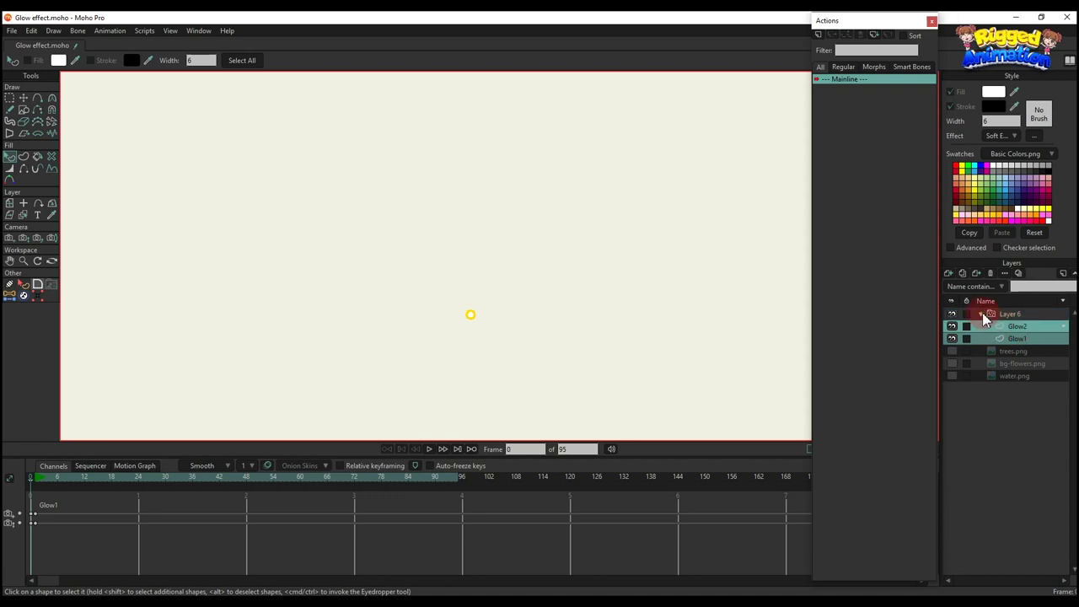
- Rename the new particle layer to "Glow effect"
{"action": "left_click", "coordinate": [1011, 315]}
{"action": "double_click", "coordinate": [1012, 317]}
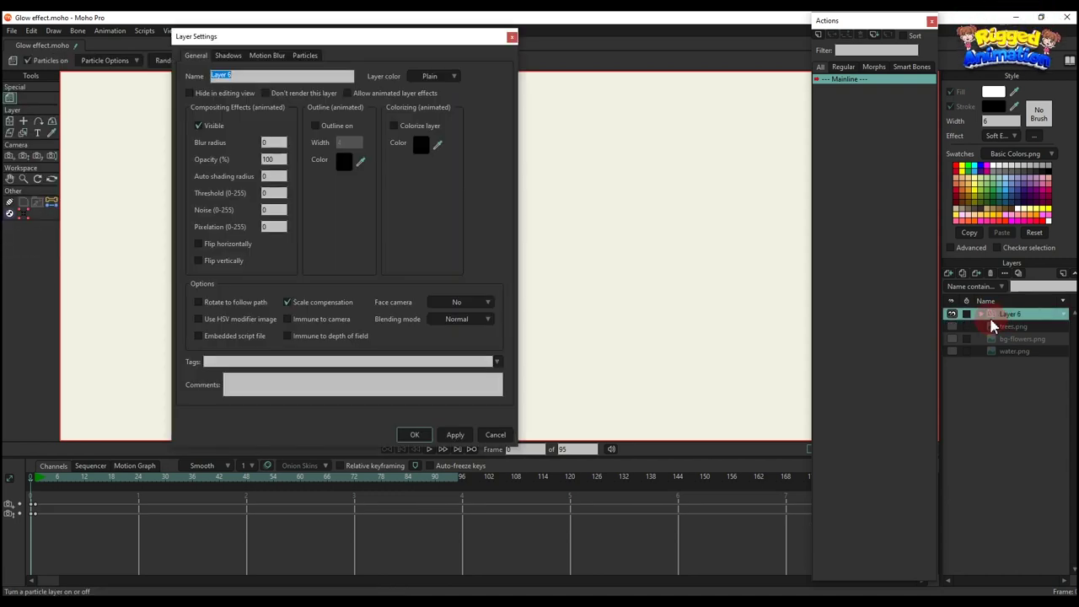
{"action": "type", "text": "Glow "}
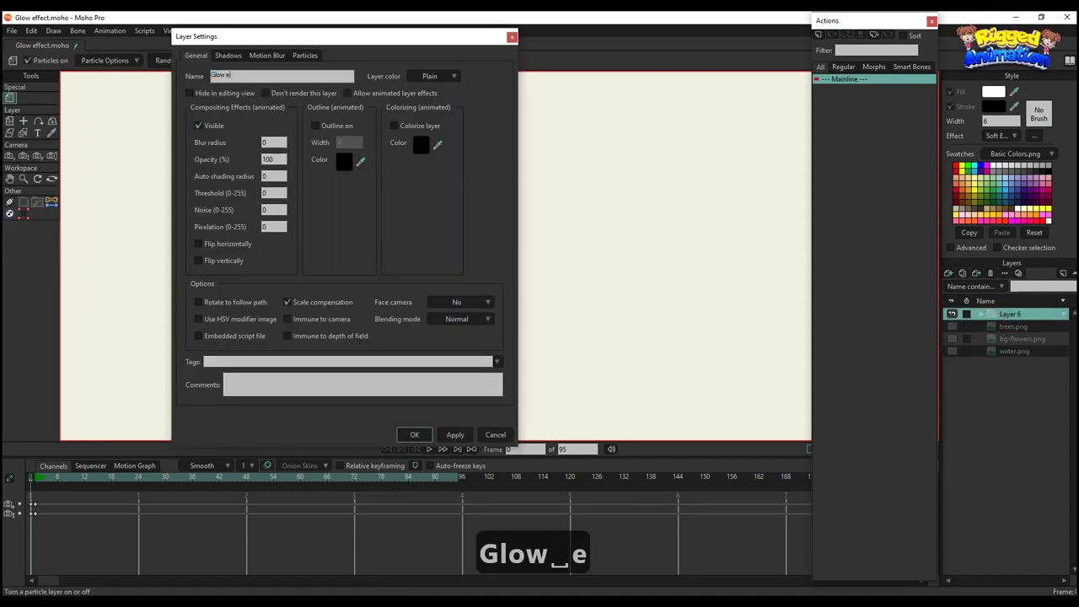
{"action": "type", "text": "effect"}
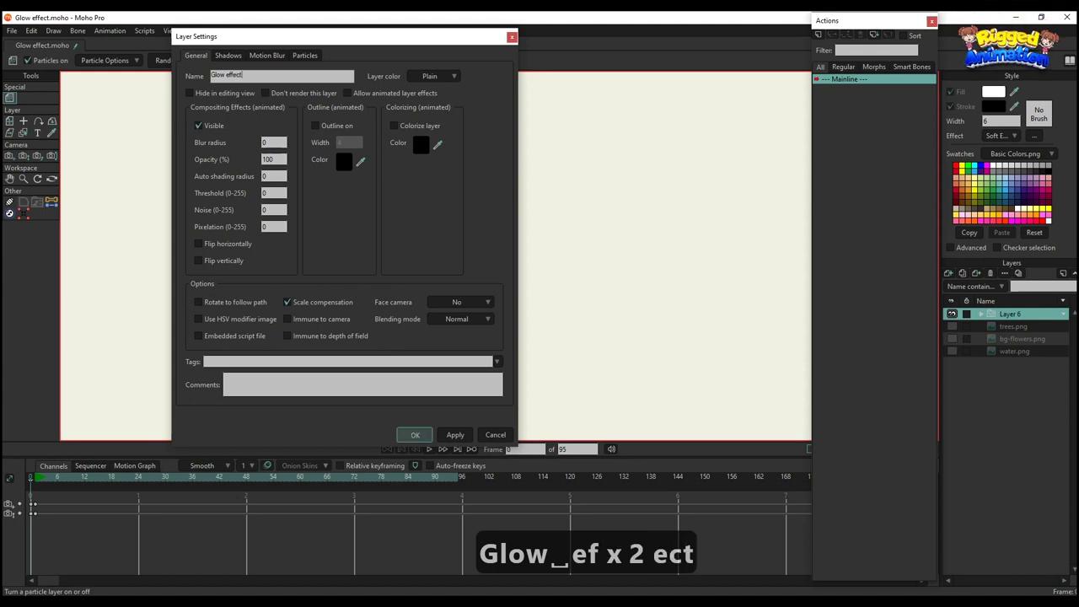
{"action": "key", "text": "Return"}
- Play the particle animation briefly to check the glow's motion and return to frame 0
{"action": "scroll", "coordinate": [708, 247], "scroll_direction": "down", "scroll_amount": 4}
{"action": "left_click_drag", "start_coordinate": [678, 249], "coordinate": [559, 252]}
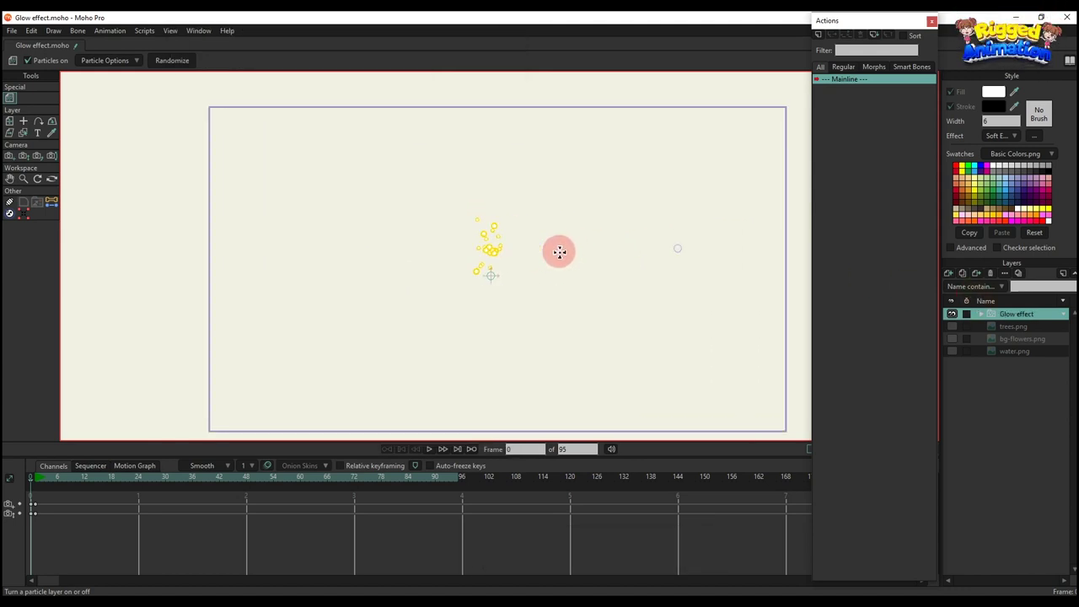
{"action": "key", "text": "space"}
{"action": "key", "text": "space"}
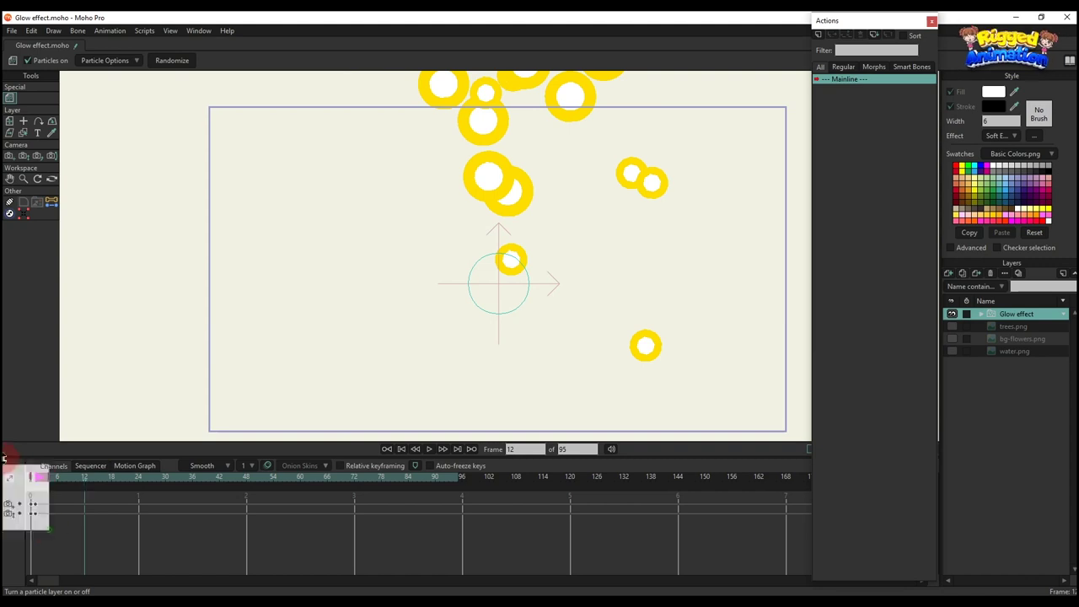
{"action": "key", "text": "BackSpace"}
- Make the trees.png, bg-flowers.png and water.png layers visible
{"action": "left_click", "coordinate": [952, 327]}
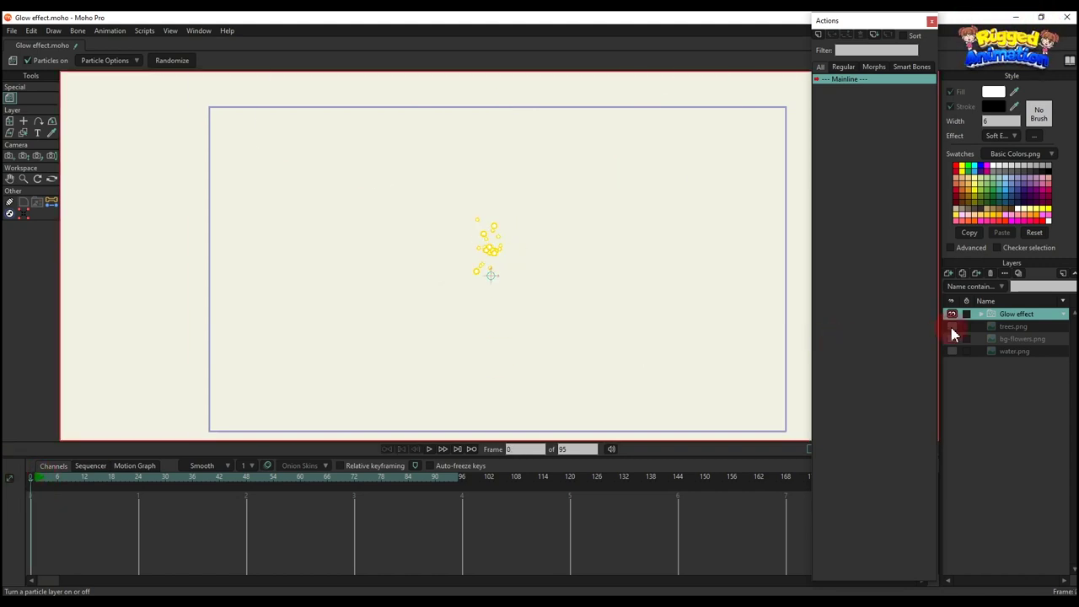
{"action": "left_click", "coordinate": [952, 338]}
{"action": "left_click", "coordinate": [952, 351]}
- Play the glow particles over the forest background to judge their size, and go back to frame 0
{"action": "scroll", "coordinate": [519, 250], "scroll_direction": "up", "scroll_amount": 1}
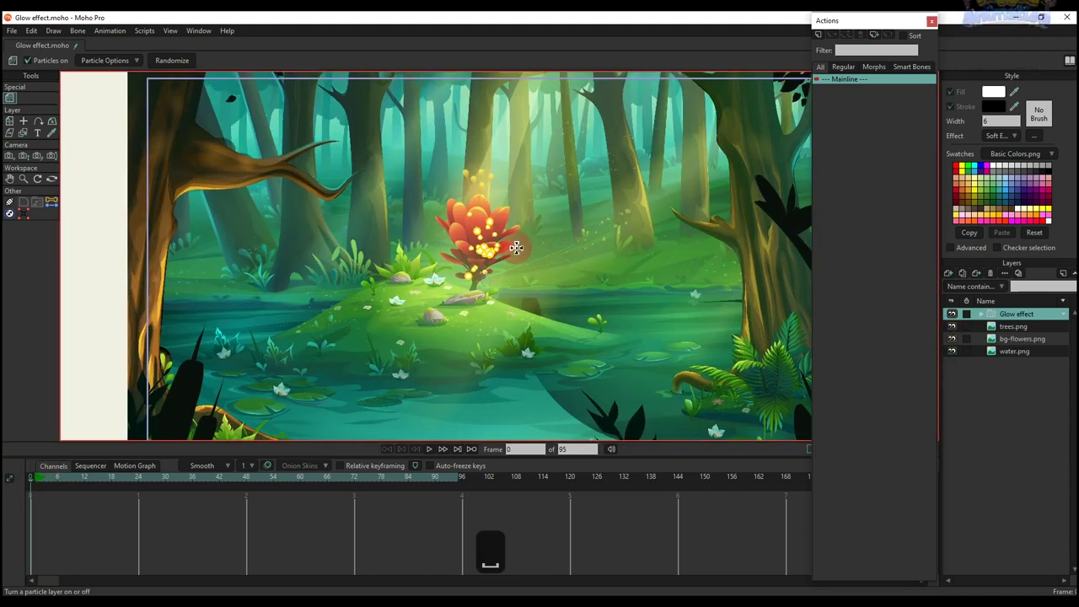
{"action": "key", "text": "space"}
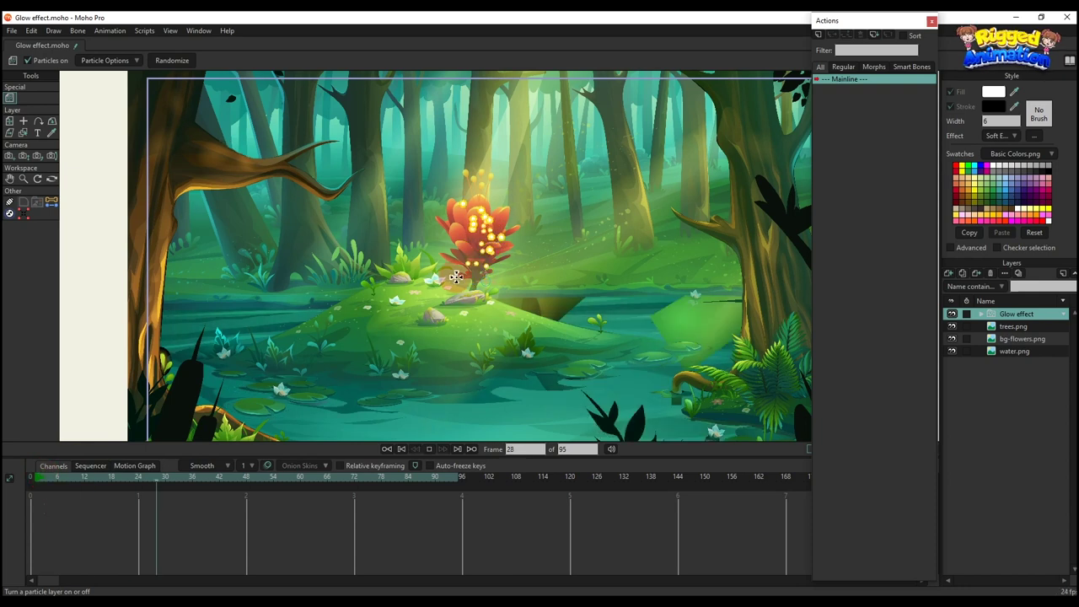
{"action": "scroll", "coordinate": [447, 270], "scroll_direction": "down", "scroll_amount": 2}
{"action": "key", "text": "space"}
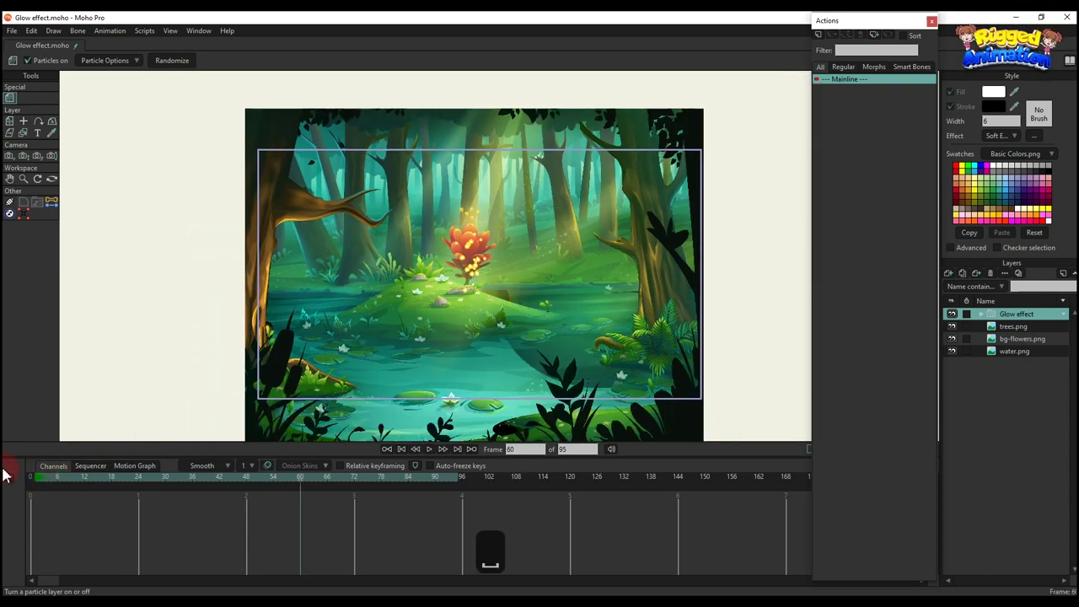
{"action": "left_click", "coordinate": [27, 477]}
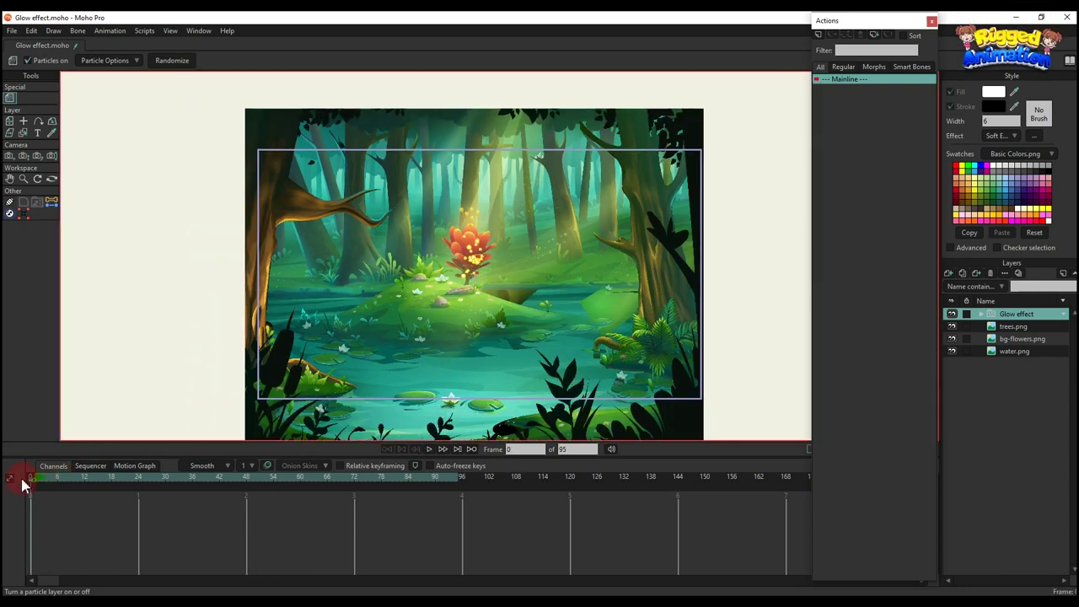
- Select the Glow2 and Glow1 layers together and scale them down uniformly to about 0.73
{"action": "left_click", "coordinate": [982, 314]}
{"action": "left_click", "coordinate": [1013, 326]}
{"action": "left_click", "coordinate": [1018, 338], "text": "shift"}
{"action": "scroll", "coordinate": [469, 253], "scroll_direction": "up", "scroll_amount": 3}
{"action": "key", "text": "g"}
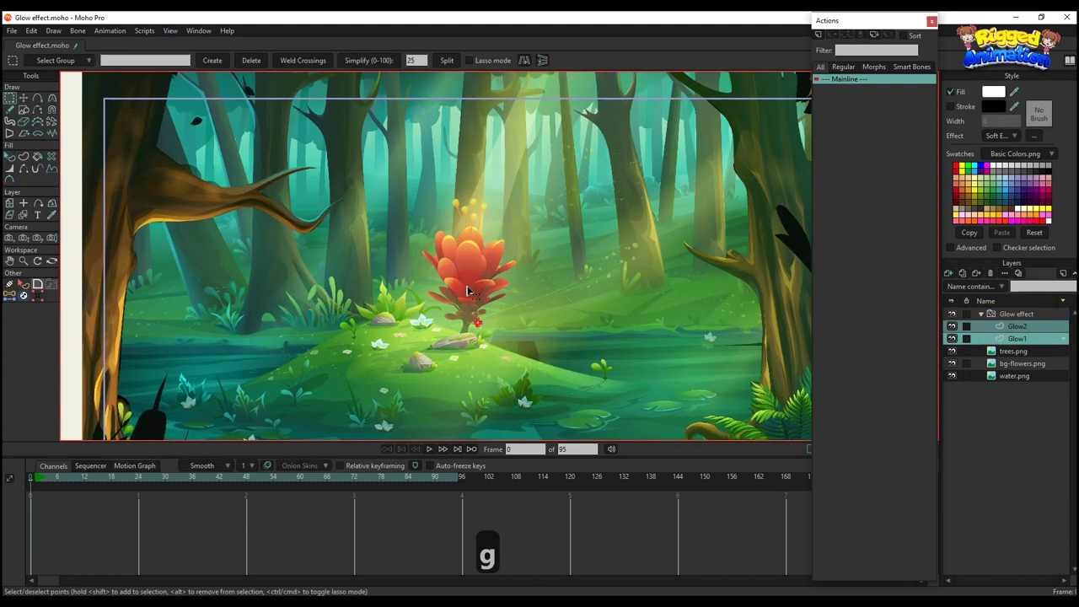
{"action": "scroll", "coordinate": [469, 291], "scroll_direction": "up", "scroll_amount": 5}
{"action": "key", "text": "m"}
{"action": "scroll", "coordinate": [498, 304], "scroll_direction": "up", "scroll_amount": 3}
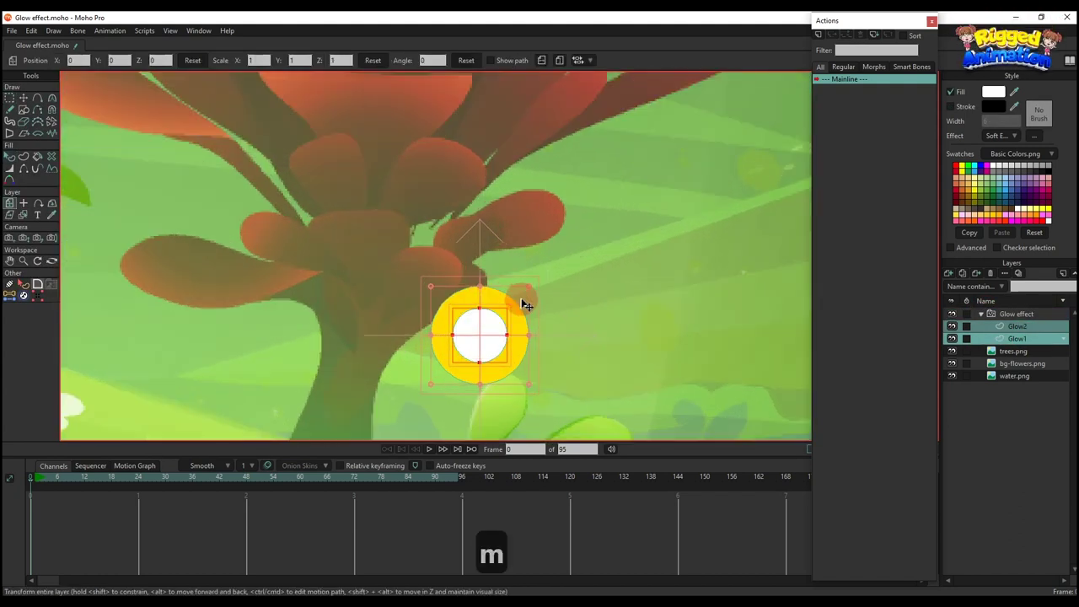
{"action": "scroll", "coordinate": [527, 291], "scroll_direction": "down", "scroll_amount": 3}
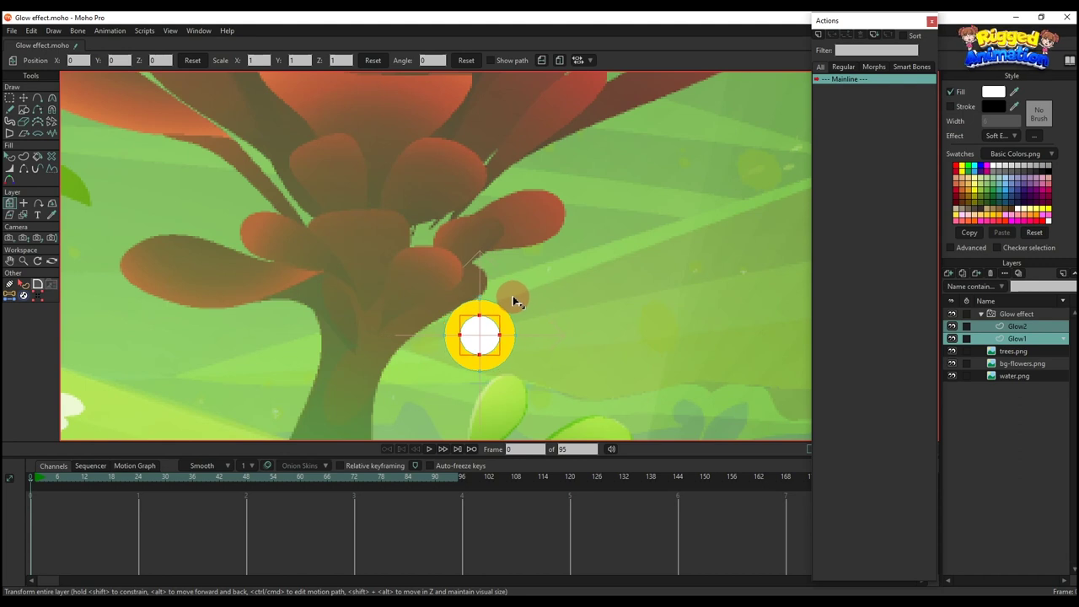
- Select the Glow effect layer, play the animation with the smaller particles and return to frame 0
{"action": "left_click", "coordinate": [1022, 315]}
{"action": "left_click", "coordinate": [1023, 313]}
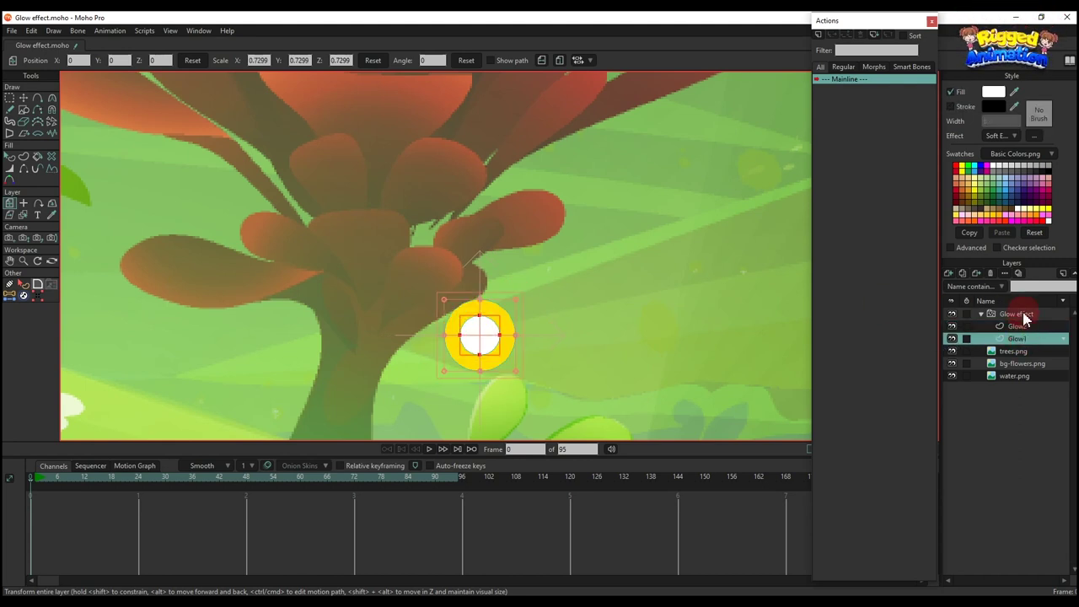
{"action": "scroll", "coordinate": [429, 277], "scroll_direction": "down", "scroll_amount": 5}
{"action": "key", "text": "space"}
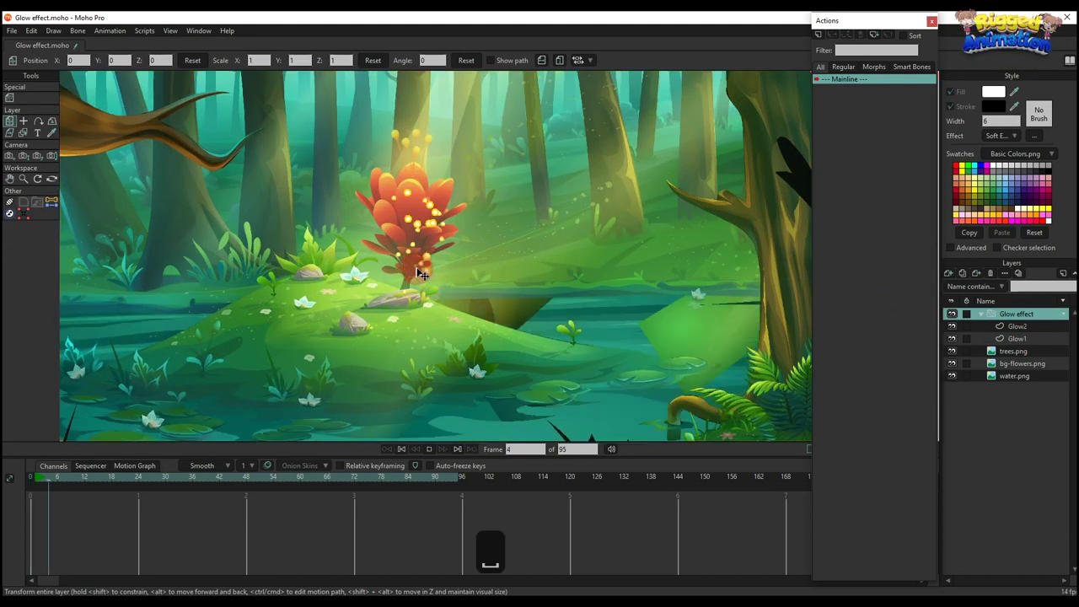
{"action": "left_click", "coordinate": [30, 477]}
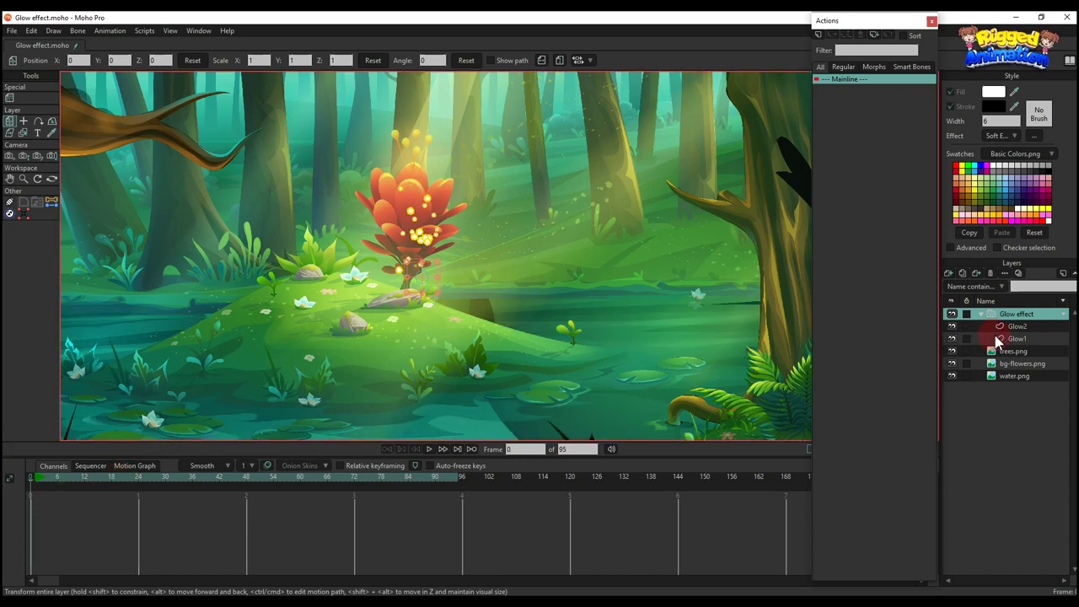
- Select the Glow2 and Glow1 layers together again and shrink them uniformly to a scale of about 0.31
{"action": "left_click", "coordinate": [1018, 327]}
{"action": "left_click", "coordinate": [1019, 339], "text": "shift"}
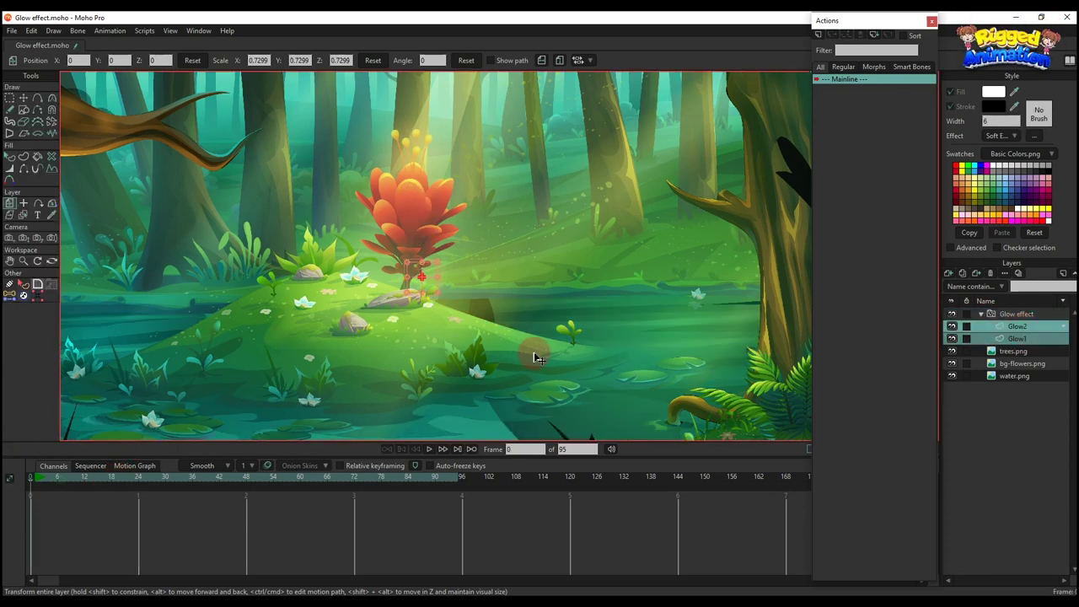
{"action": "scroll", "coordinate": [506, 338], "scroll_direction": "up", "scroll_amount": 3}
{"action": "left_click_drag", "start_coordinate": [369, 236], "coordinate": [407, 241]}
{"action": "key", "text": "m"}
{"action": "scroll", "coordinate": [440, 222], "scroll_direction": "up", "scroll_amount": 6}
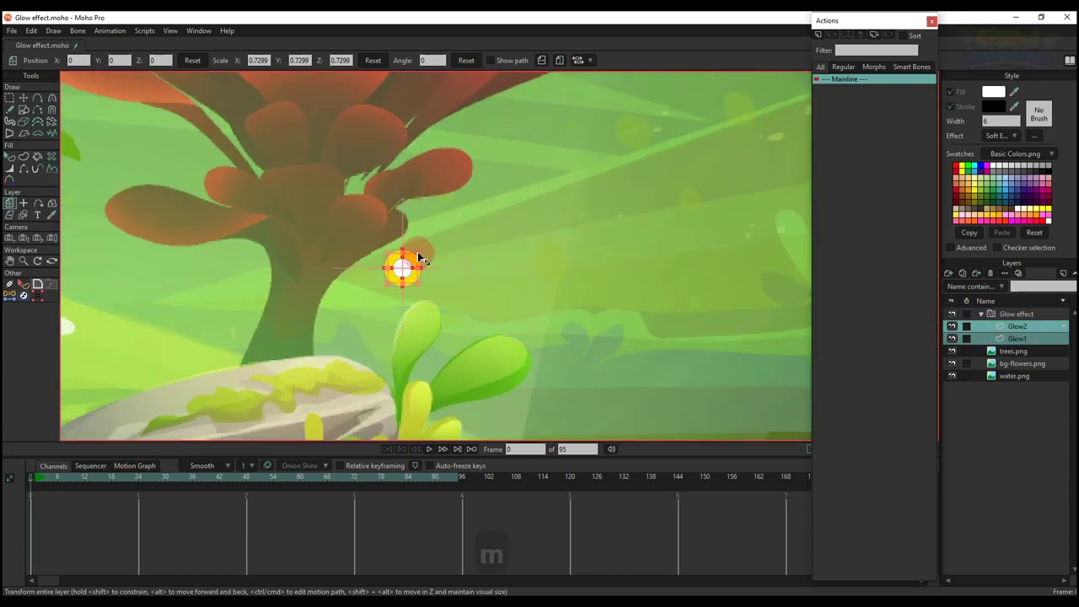
{"action": "scroll", "coordinate": [405, 265], "scroll_direction": "down", "scroll_amount": 5}
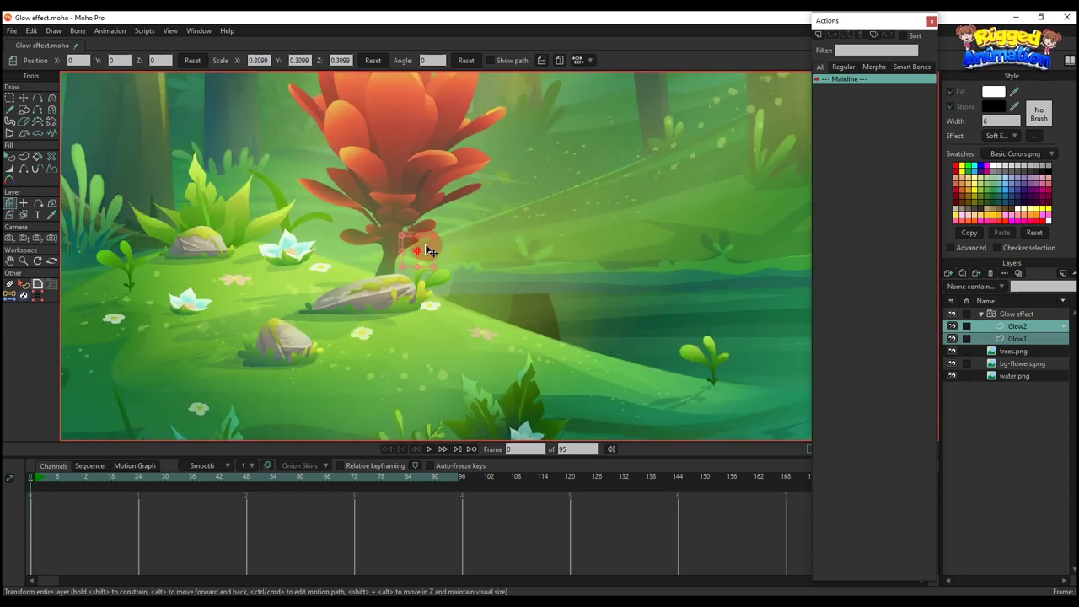
- Select the Glow effect layer and play the animation to check the reduced particle size
{"action": "left_click", "coordinate": [1016, 327]}
{"action": "left_click", "coordinate": [1031, 314]}
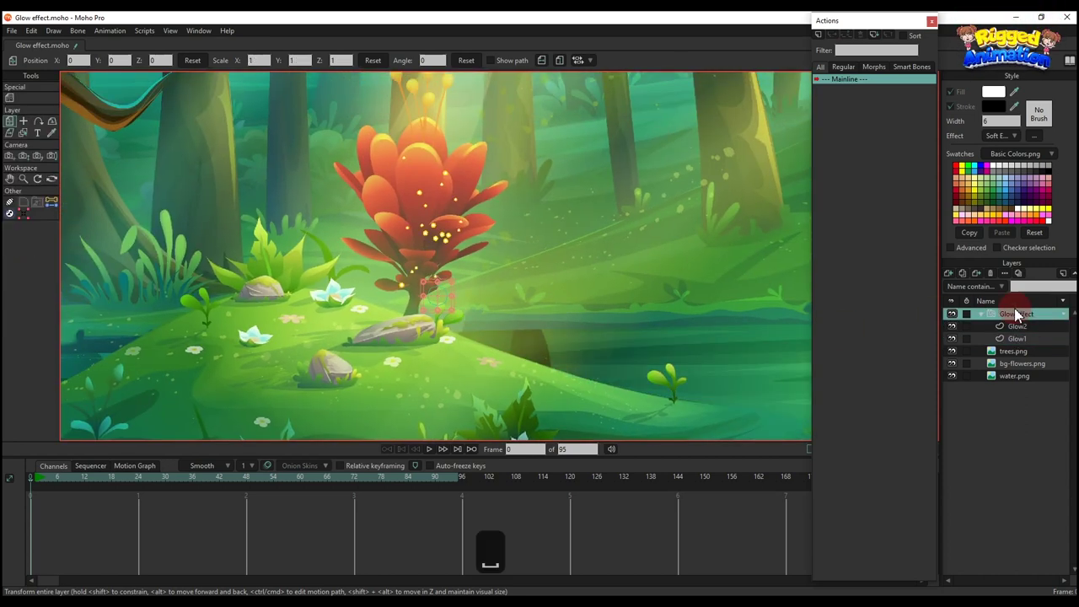
{"action": "key", "text": "space"}
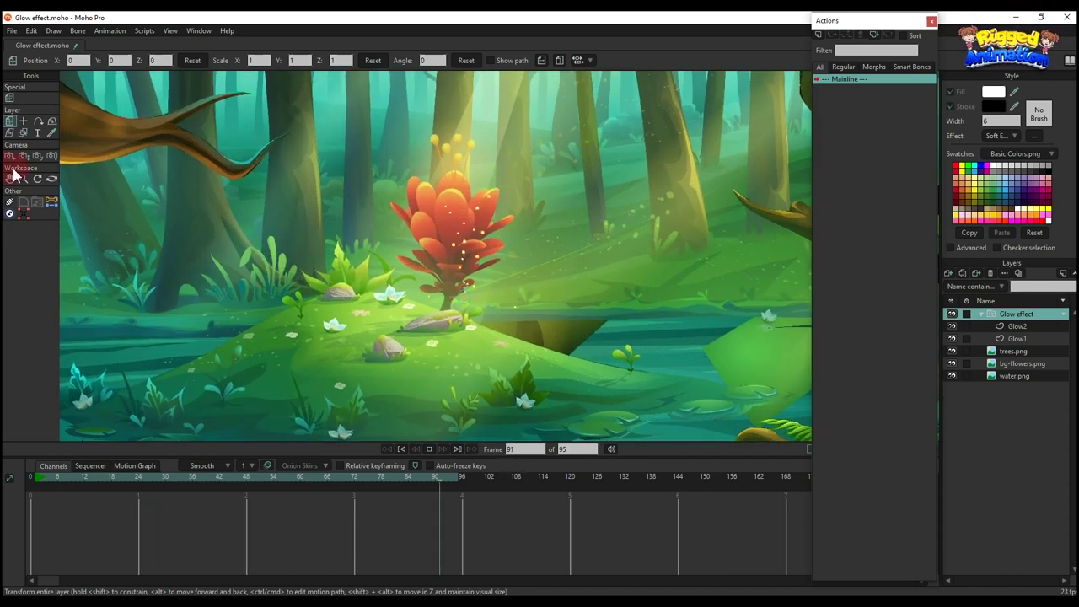
- Open the particle options of the Glow effect layer and set the particle count to 20
{"action": "left_click", "coordinate": [10, 99]}
{"action": "left_click", "coordinate": [100, 61]}
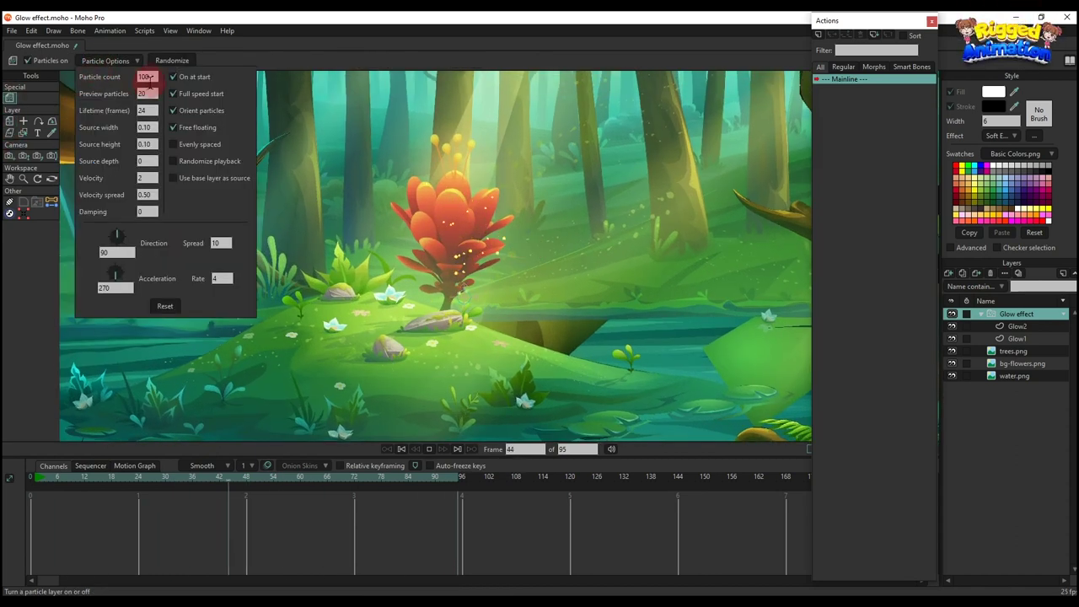
{"action": "type", "text": "20"}
{"action": "left_click", "coordinate": [141, 93]}
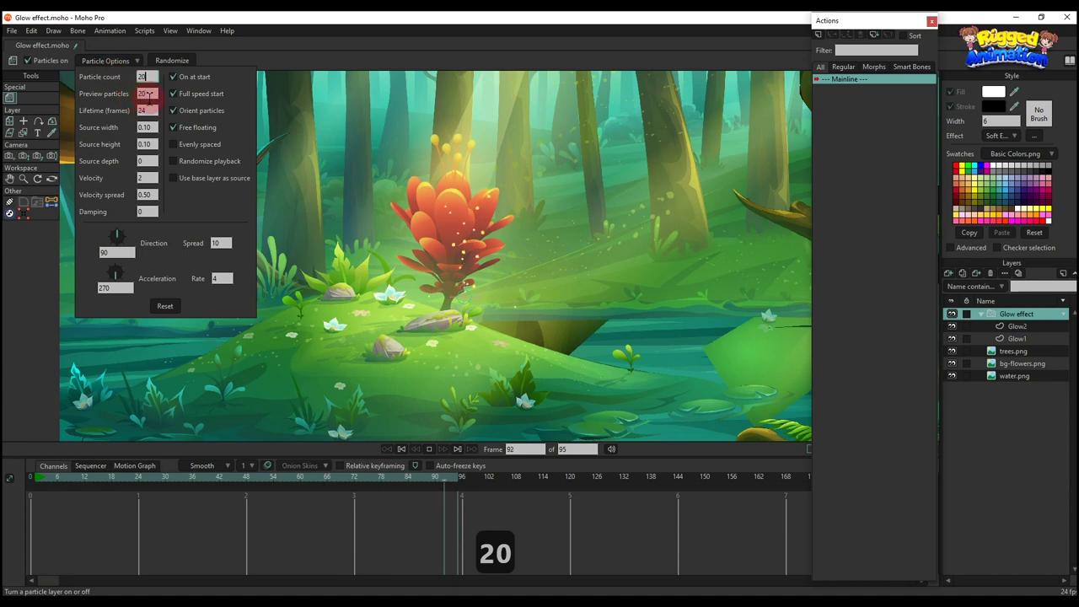
- Set the particle source width, source height, velocity and velocity spread to 0
{"action": "left_click", "coordinate": [146, 110]}
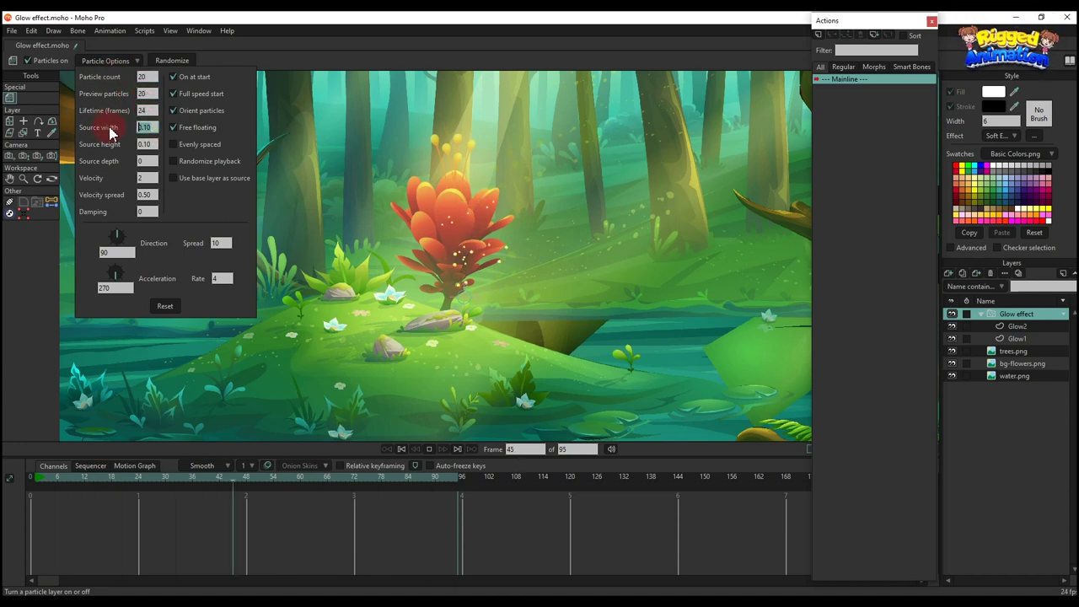
{"action": "type", "text": "0"}
{"action": "double_click", "coordinate": [148, 145]}
{"action": "type", "text": "0"}
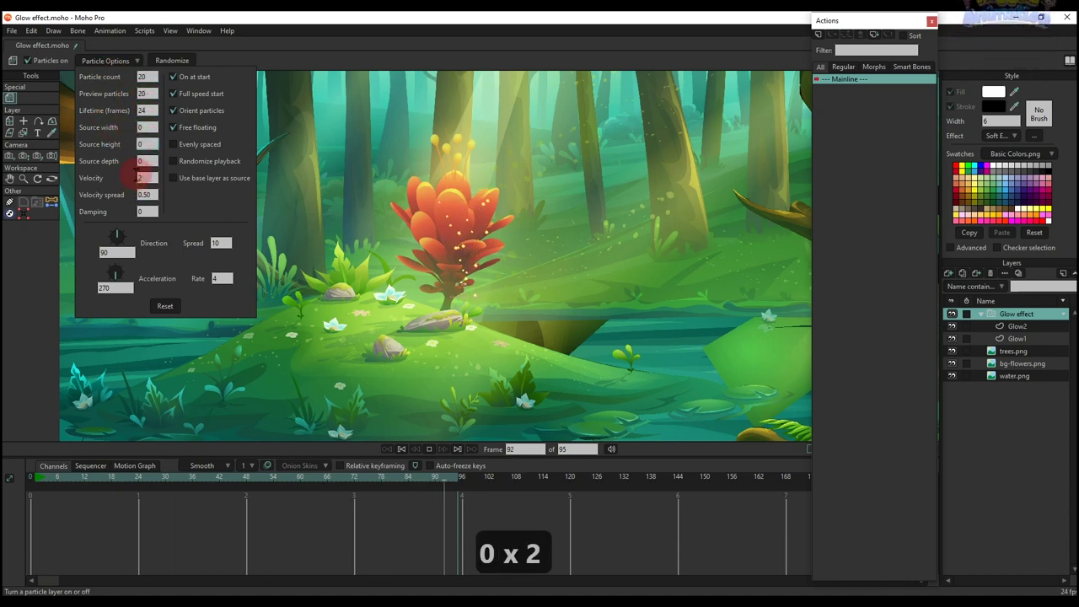
{"action": "type", "text": "0"}
{"action": "type", "text": "0"}
- Set the particle acceleration angle to 90 with a rate of 0 and the direction spread to 20
{"action": "mouse_move", "coordinate": [123, 237]}
{"action": "left_mouse_down"}
{"action": "mouse_move", "coordinate": [107, 239]}
{"action": "mouse_move", "coordinate": [118, 225]}
{"action": "left_mouse_up"}
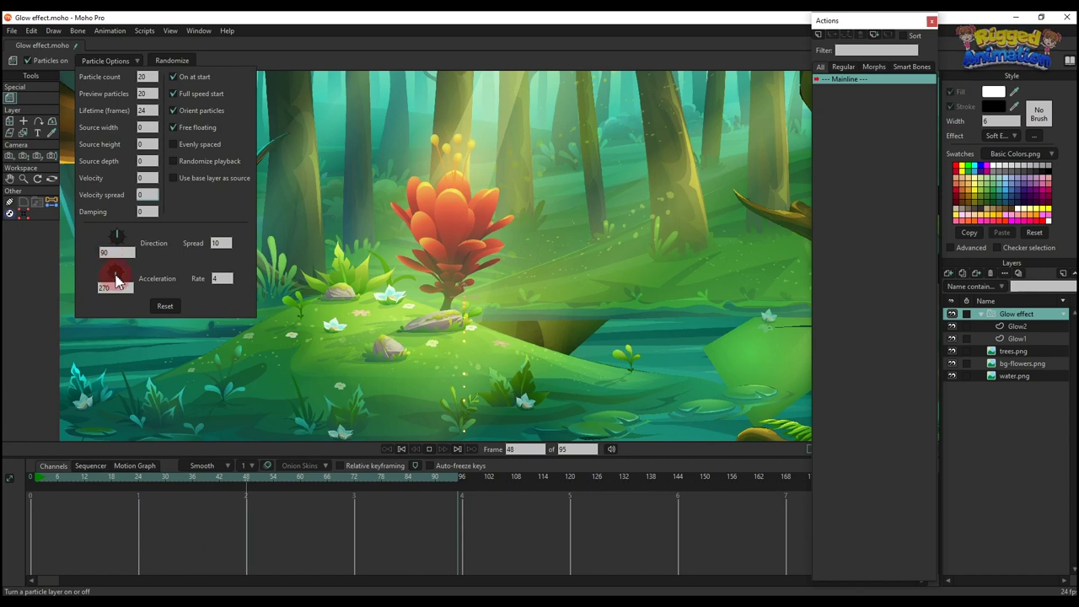
{"action": "left_click_drag", "start_coordinate": [115, 274], "coordinate": [117, 248]}
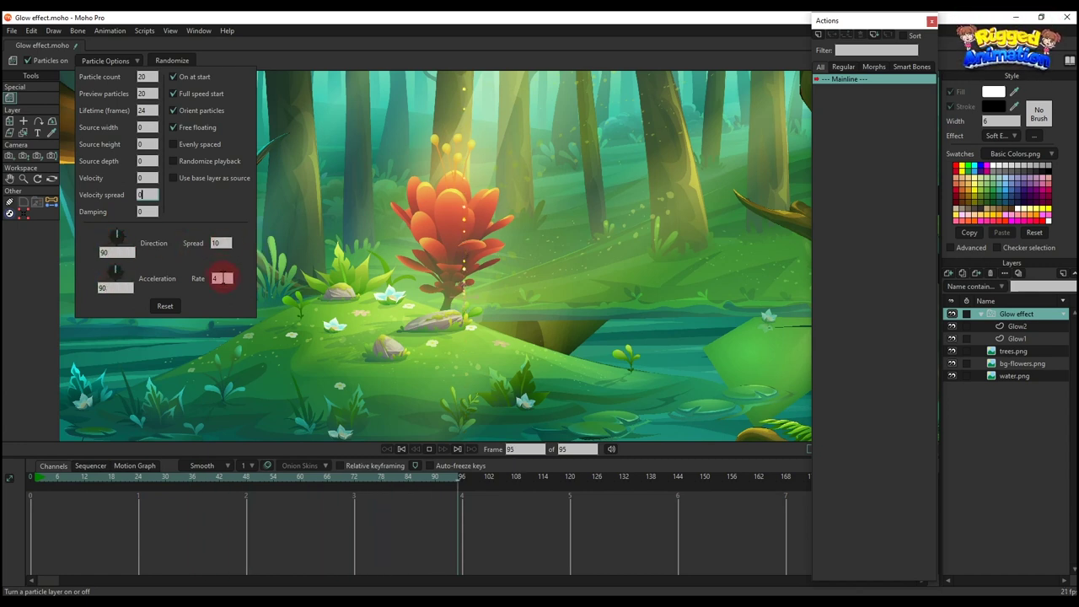
{"action": "left_click_drag", "start_coordinate": [222, 278], "coordinate": [185, 277]}
{"action": "double_click", "coordinate": [221, 243]}
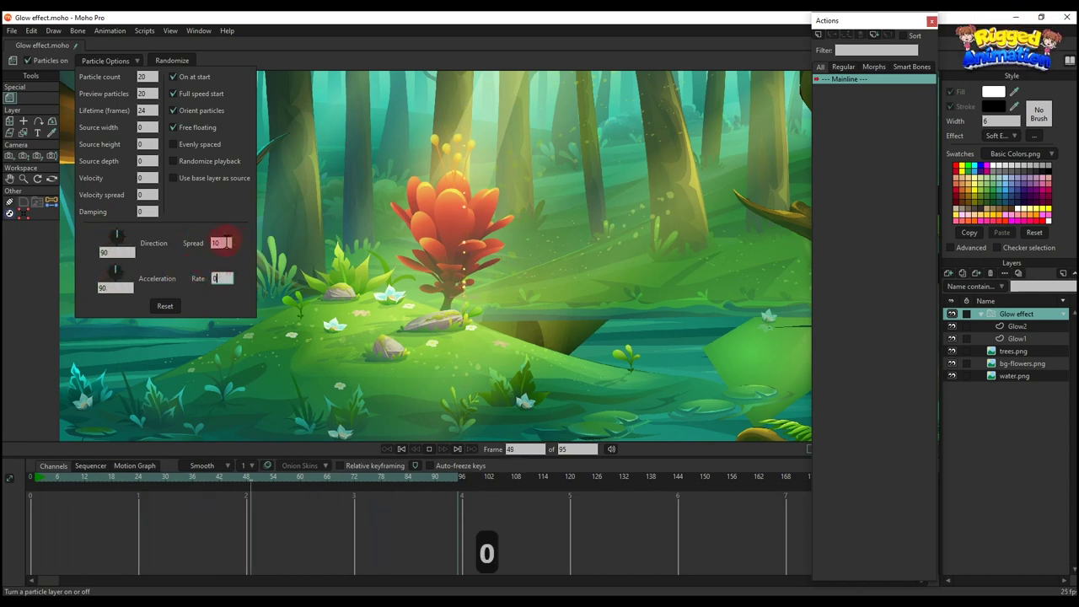
{"action": "type", "text": "20"}
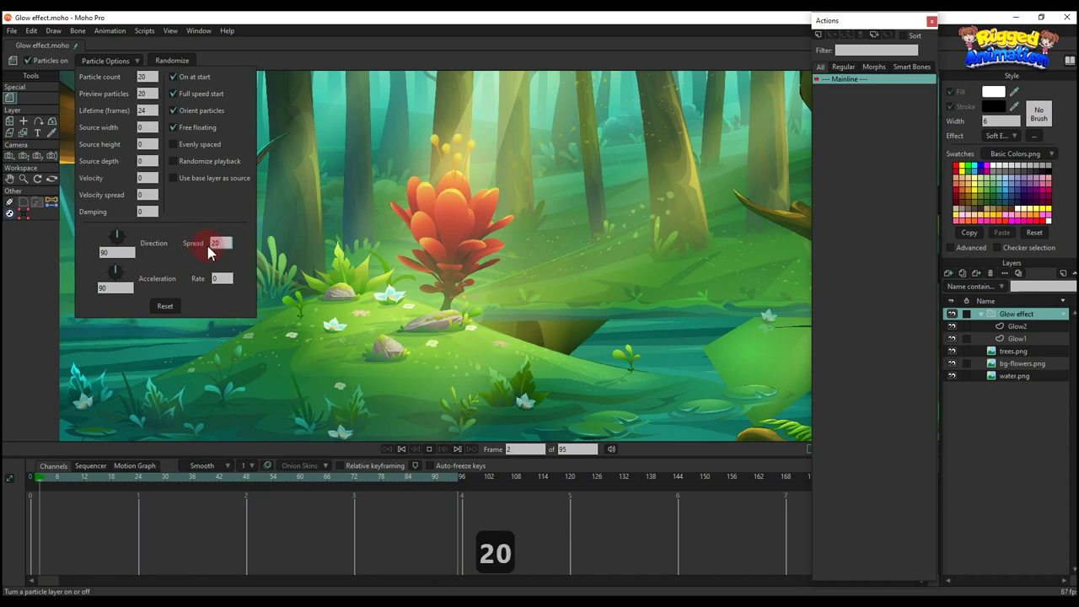
{"action": "key", "text": "Return"}
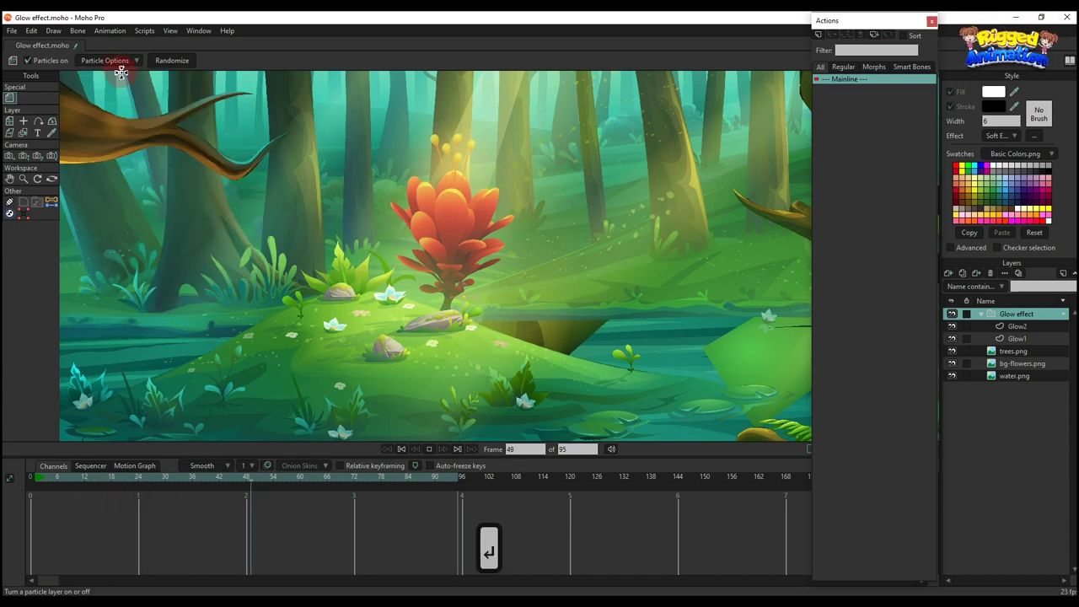
- Reopen the particle options and set the source width to 0.25 and the source depth to 1
{"action": "left_click", "coordinate": [105, 61]}
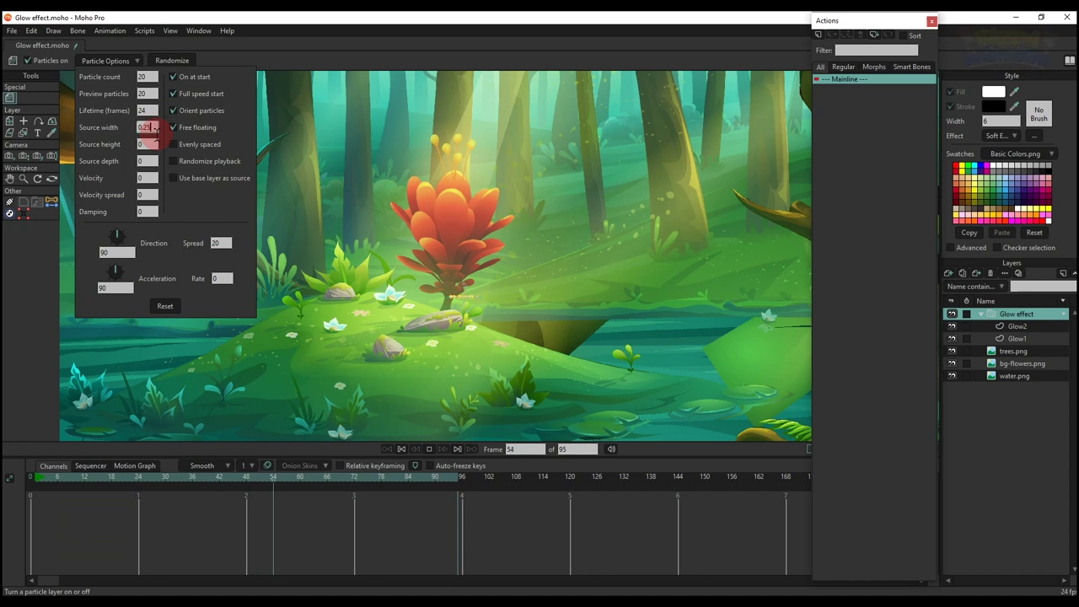
{"action": "left_click", "coordinate": [147, 144]}
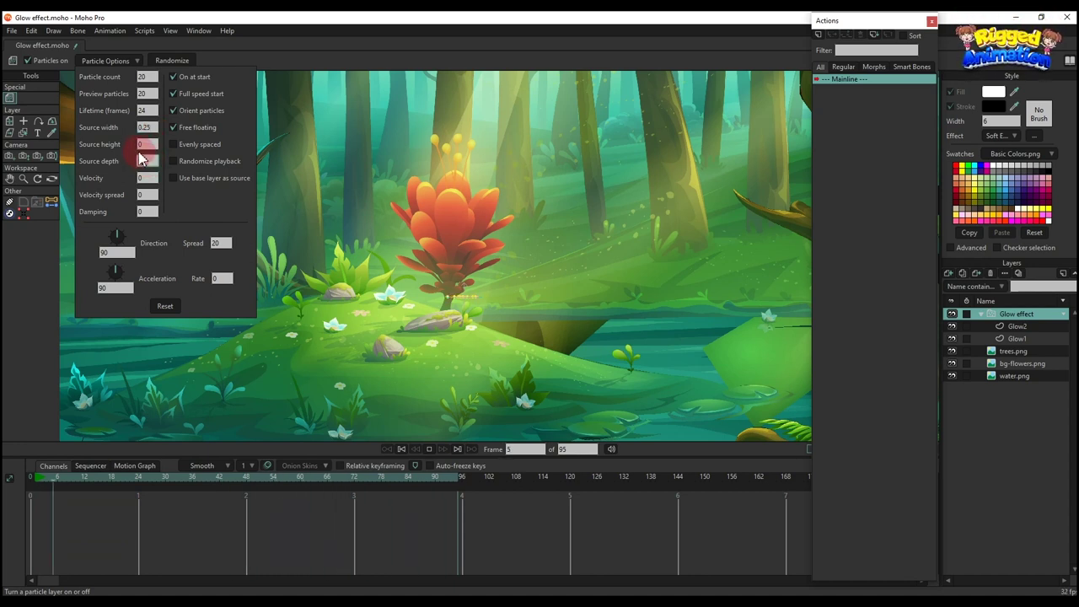
{"action": "left_click", "coordinate": [145, 161]}
{"action": "type", "text": "0.50"}
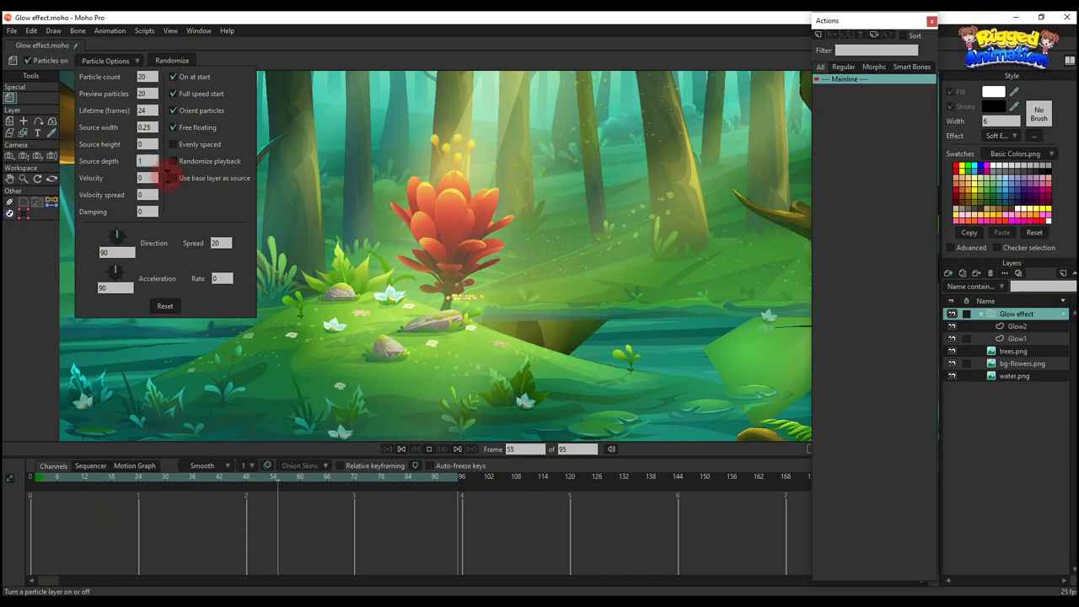
- Try a particle velocity of 0.25 and settle on 0.50
{"action": "left_click", "coordinate": [149, 178]}
{"action": "type", "text": "0.25"}
{"action": "key", "text": "Return"}
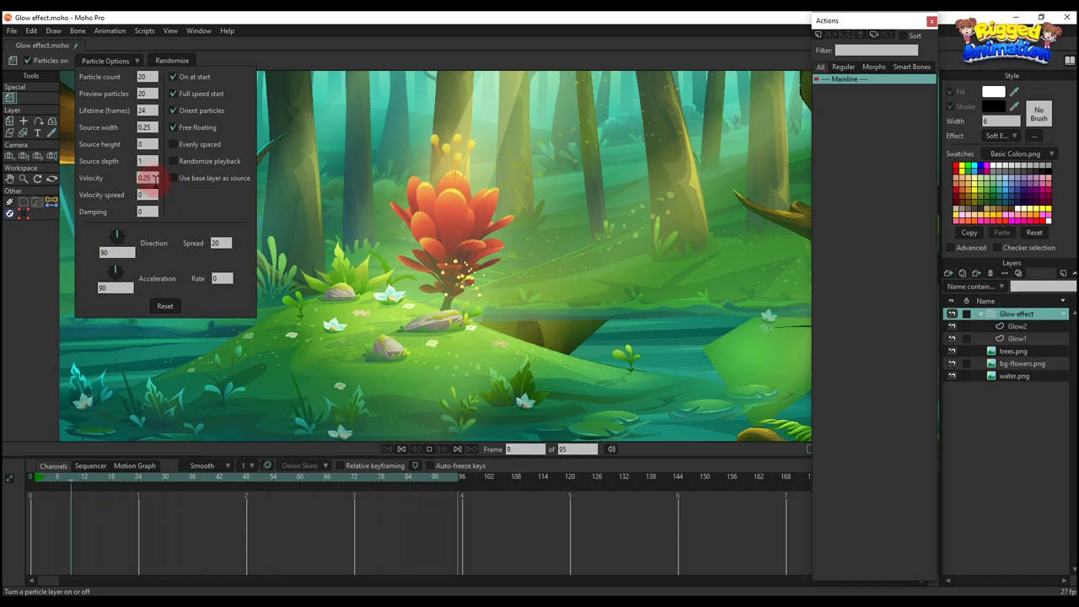
{"action": "type", "text": "0.5"}
{"action": "key", "text": "Return"}
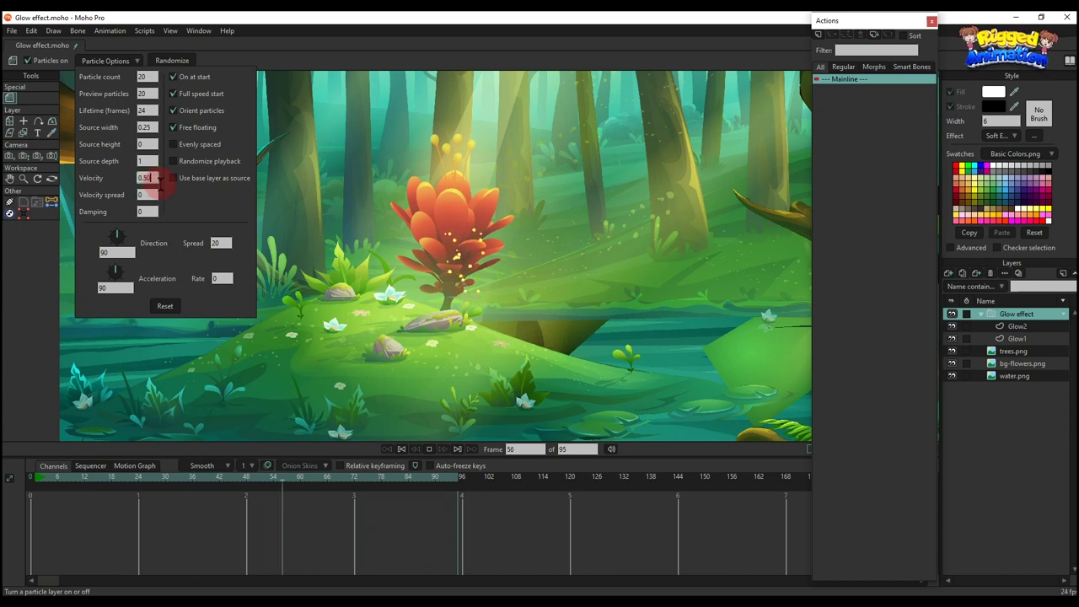
- Raise the particle velocity to 1.25 and the particle lifetime to 42 frames
{"action": "scroll", "coordinate": [161, 184], "scroll_direction": "up", "scroll_amount": 1}
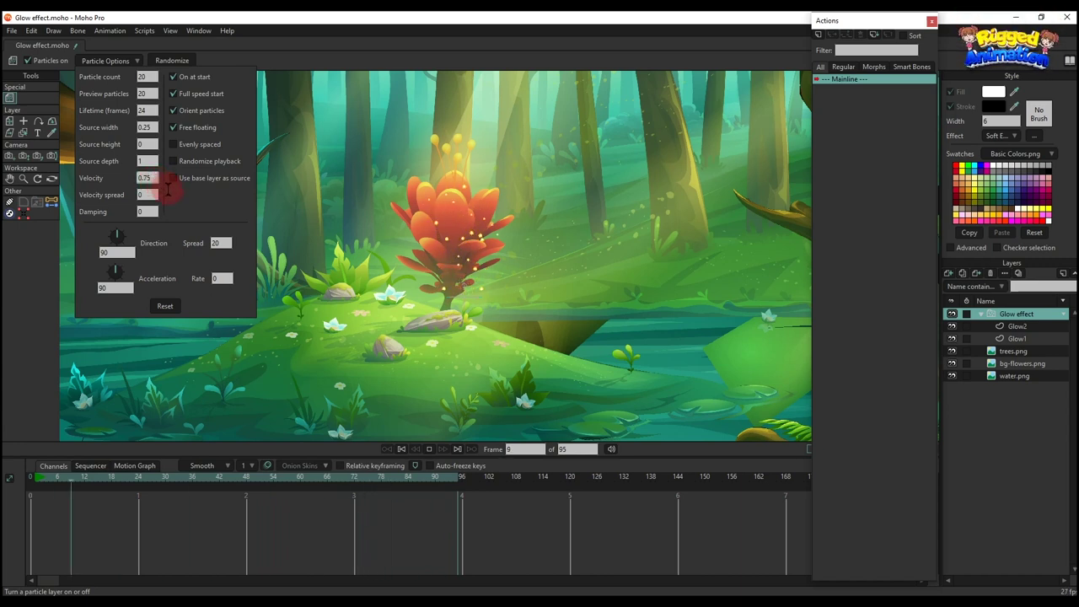
{"action": "type", "text": "1"}
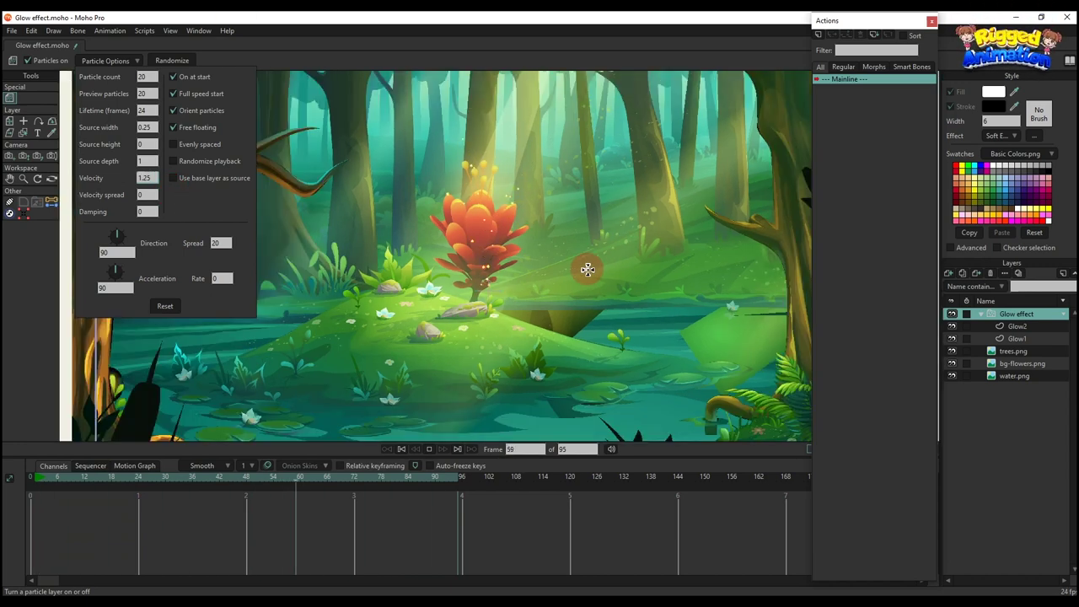
{"action": "left_click", "coordinate": [145, 110]}
{"action": "left_click", "coordinate": [160, 109]}
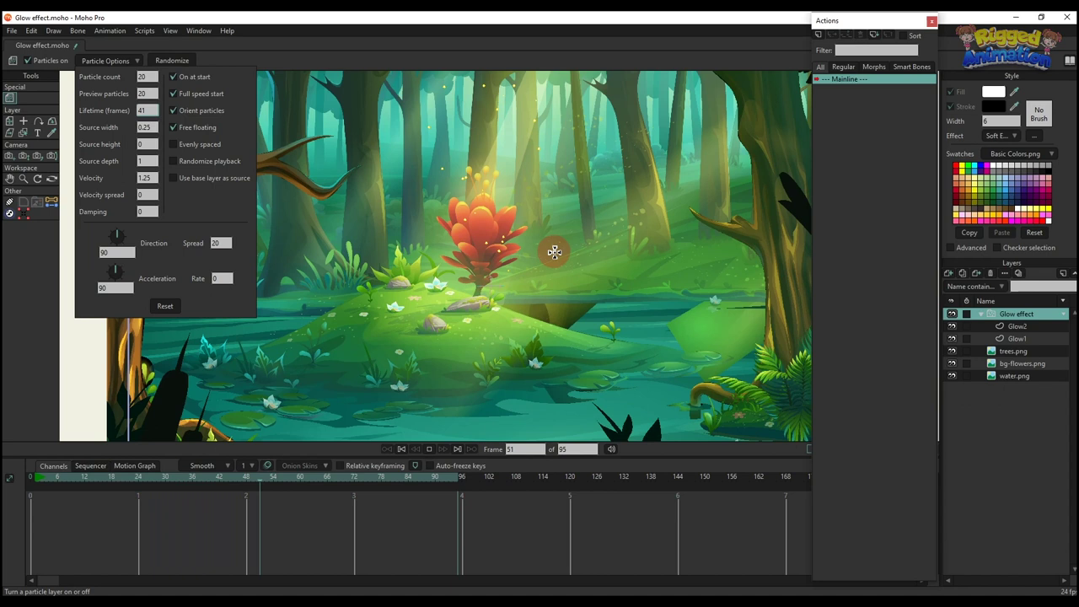
{"action": "left_click_drag", "start_coordinate": [552, 251], "coordinate": [580, 288]}
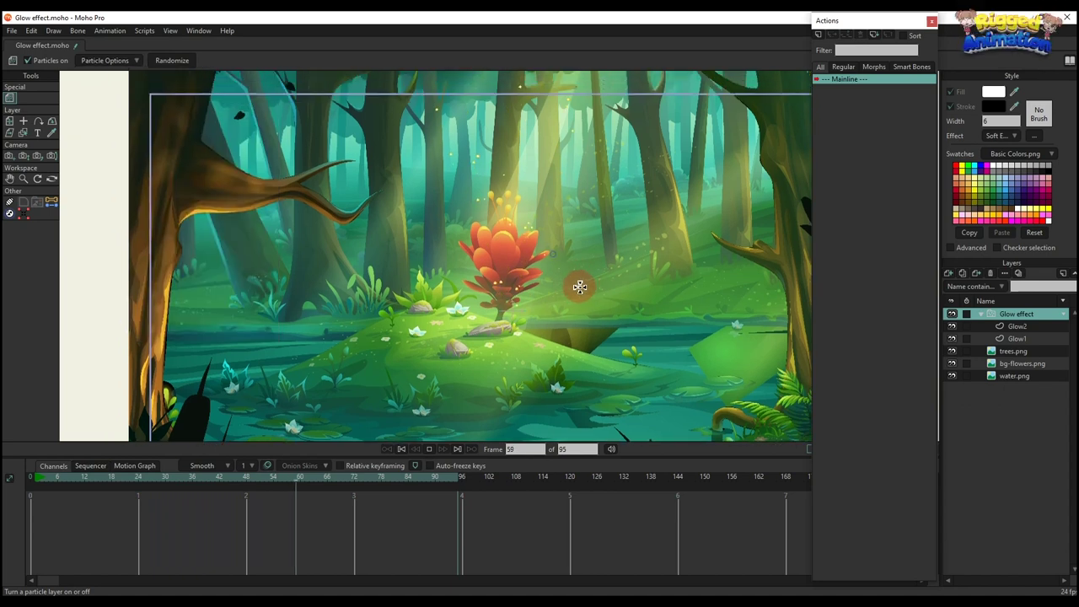
{"action": "left_click", "coordinate": [105, 60]}
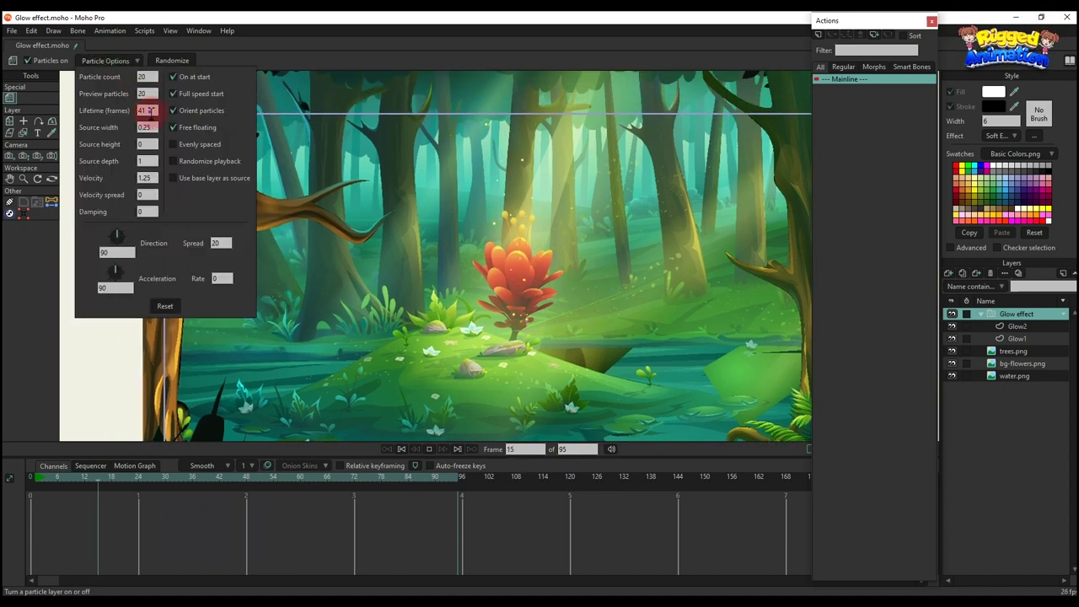
{"action": "left_click", "coordinate": [151, 111]}
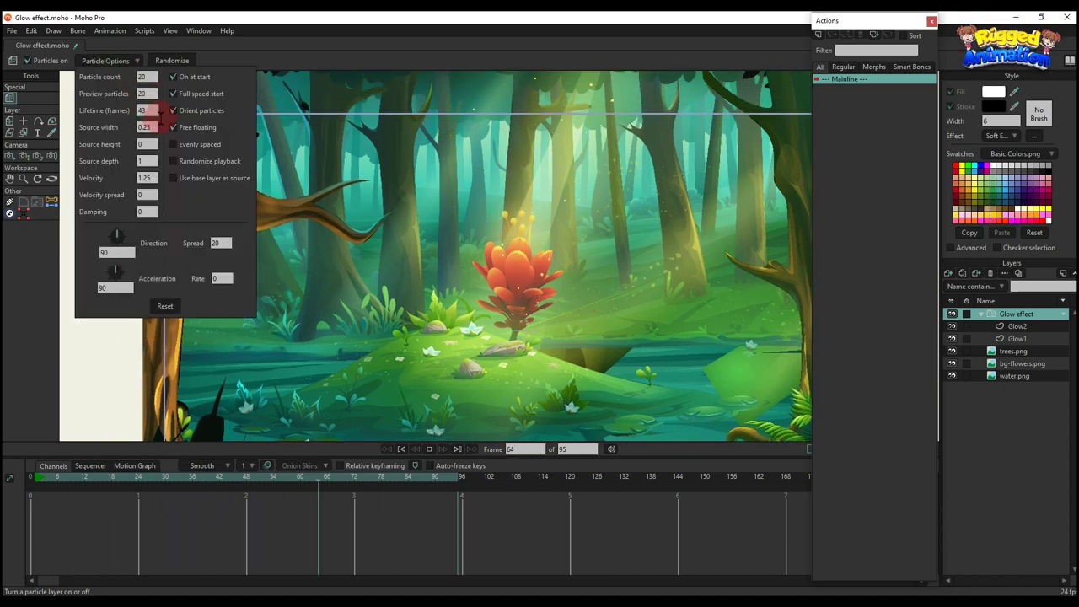
{"action": "double_click", "coordinate": [153, 110]}
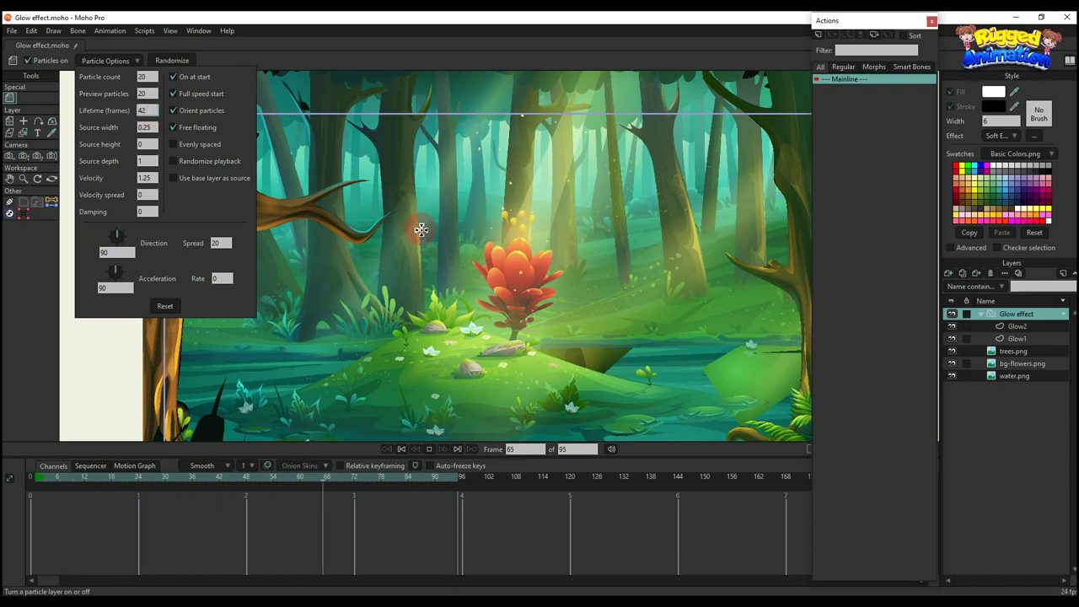
- Set the particle source depth to 1.25, and try a higher velocity before returning it to 1.25
{"action": "left_click", "coordinate": [146, 160]}
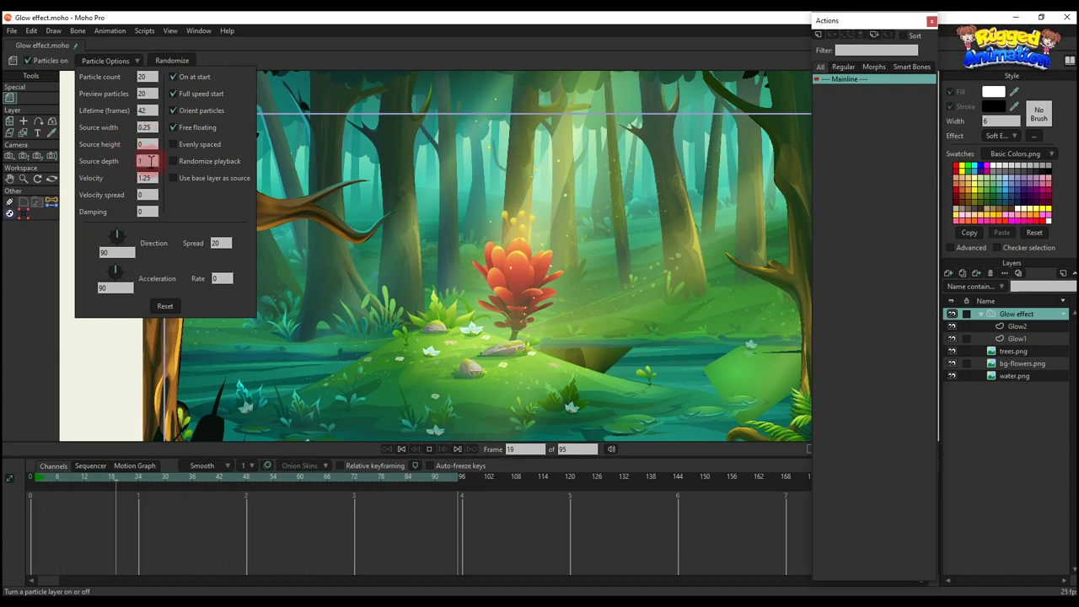
{"action": "left_click", "coordinate": [155, 178]}
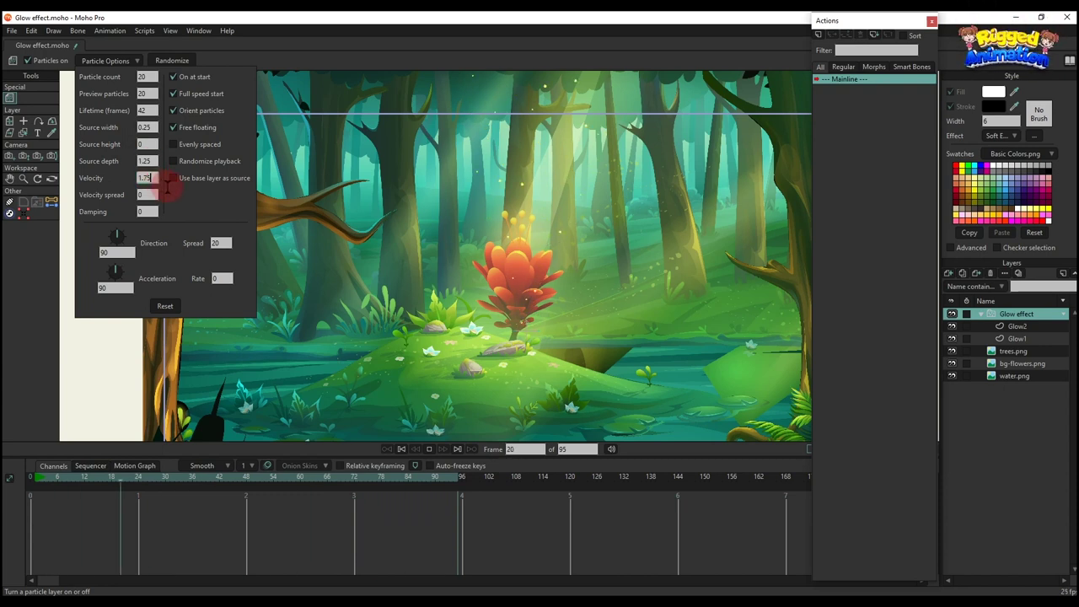
{"action": "type", "text": "2"}
{"action": "scroll", "coordinate": [150, 178], "scroll_direction": "down", "scroll_amount": 3}
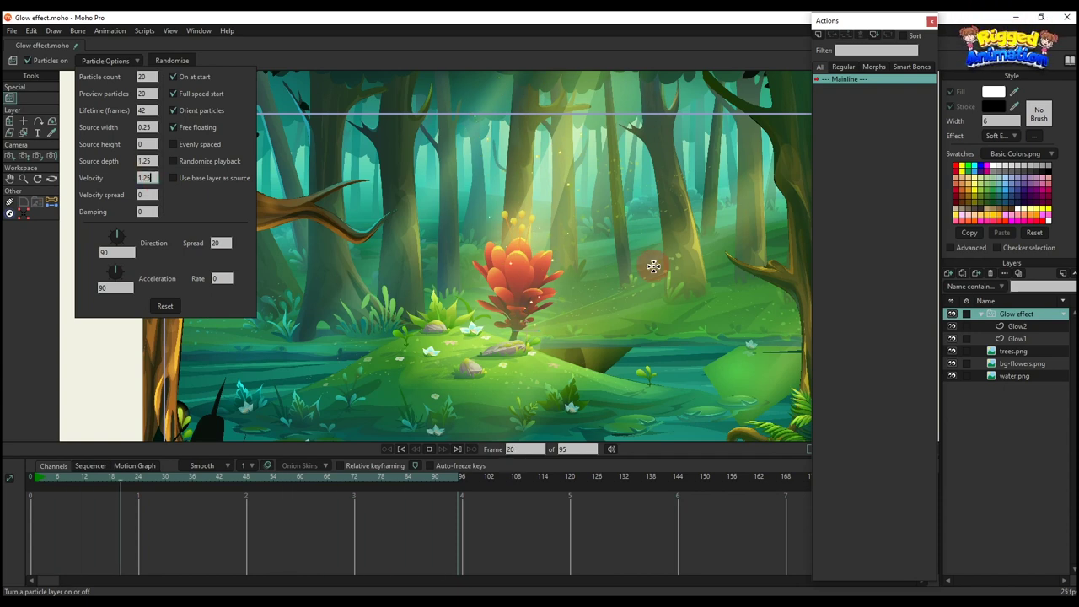
{"action": "left_click", "coordinate": [456, 66]}
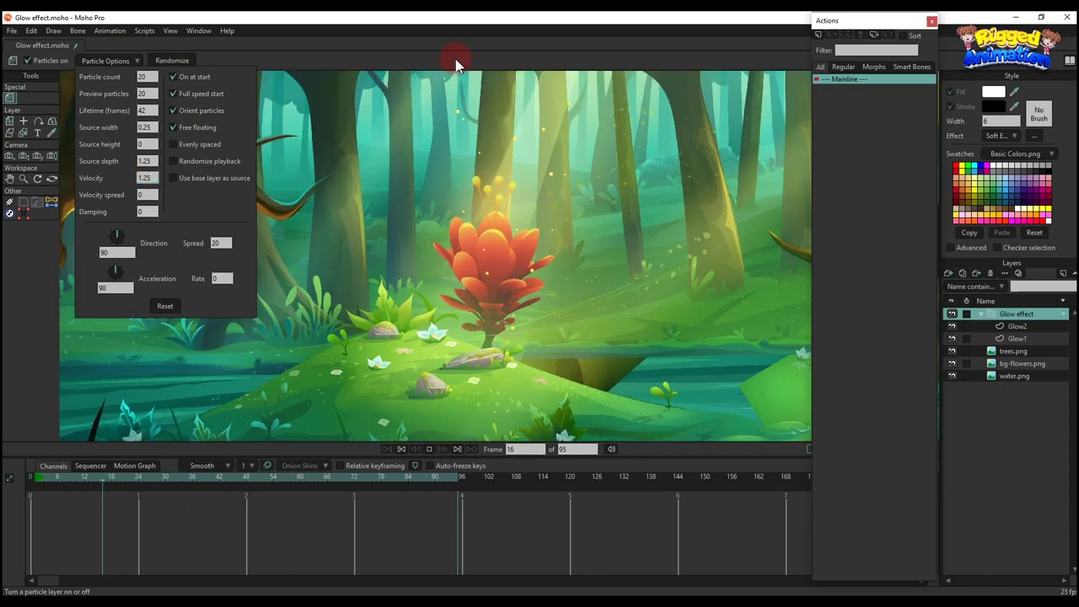
{"action": "left_click", "coordinate": [284, 187]}
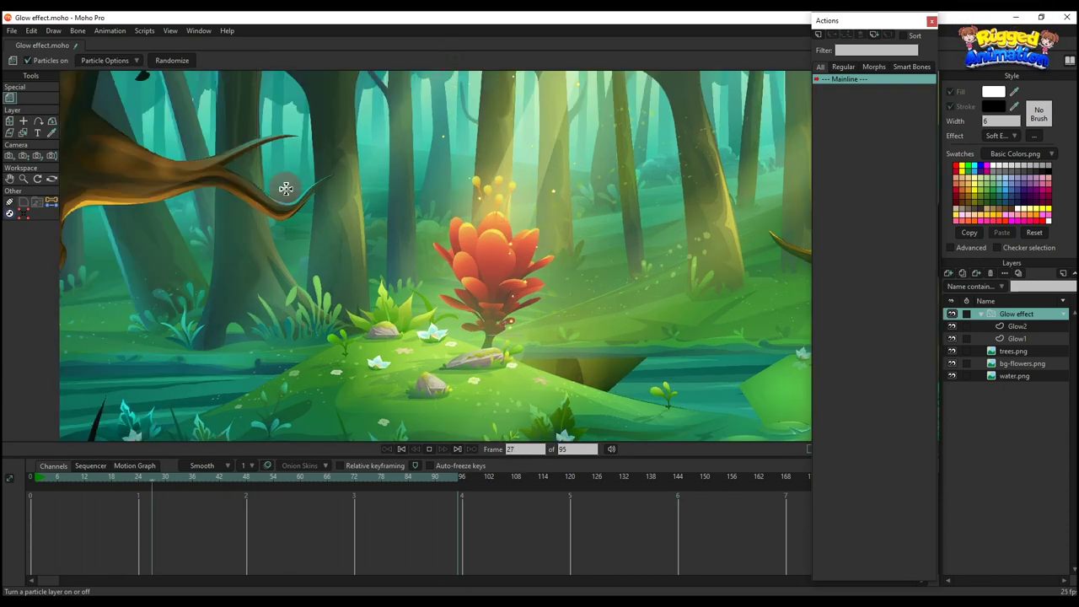
- At frame 0, move the Glow effect layer up to the top of the red flower, about X -0.08, Y 0.82, and preview it
{"action": "left_click", "coordinate": [11, 478]}
{"action": "key", "text": "m"}
{"action": "scroll", "coordinate": [482, 378], "scroll_direction": "up", "scroll_amount": 6}
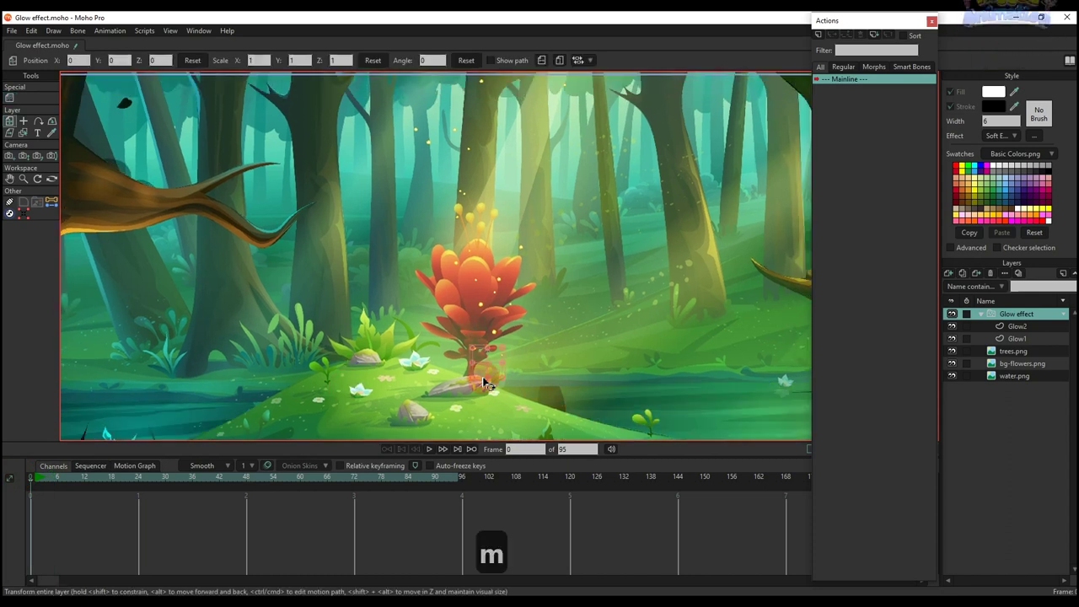
{"action": "left_click_drag", "start_coordinate": [462, 287], "coordinate": [457, 183]}
{"action": "scroll", "coordinate": [458, 182], "scroll_direction": "down", "scroll_amount": 5}
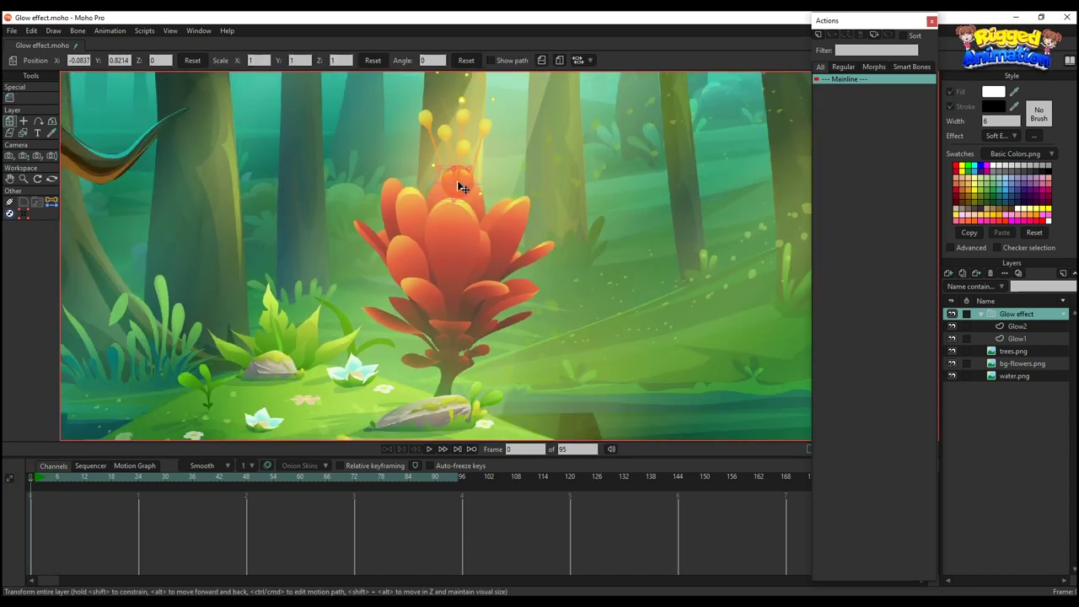
{"action": "key", "text": "space"}
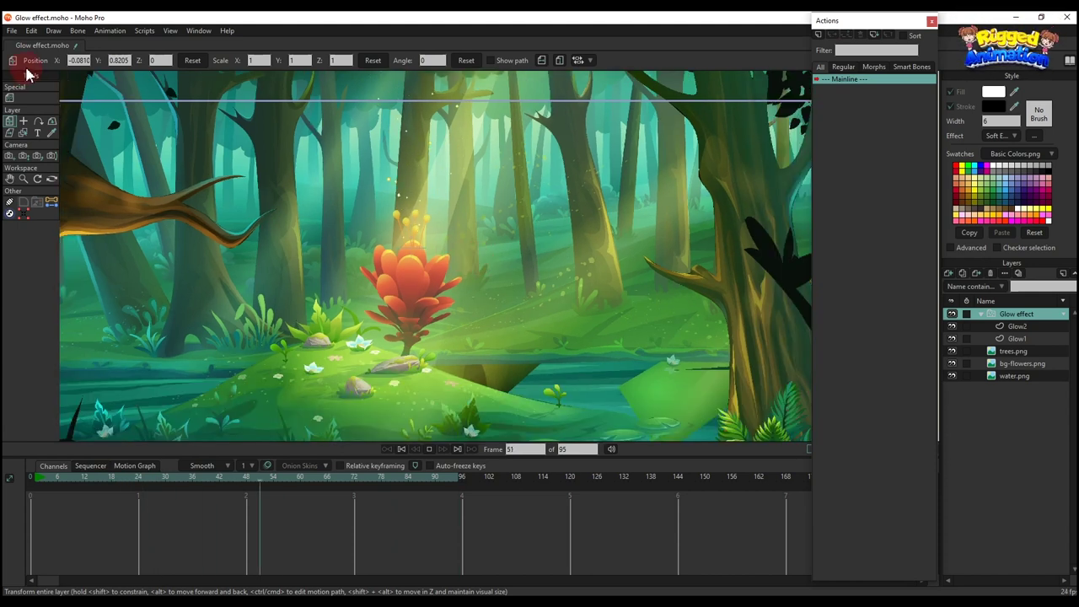
- Set the source width of the Glow effect particles to 0.50
{"action": "left_click", "coordinate": [10, 97]}
{"action": "left_click", "coordinate": [105, 60]}
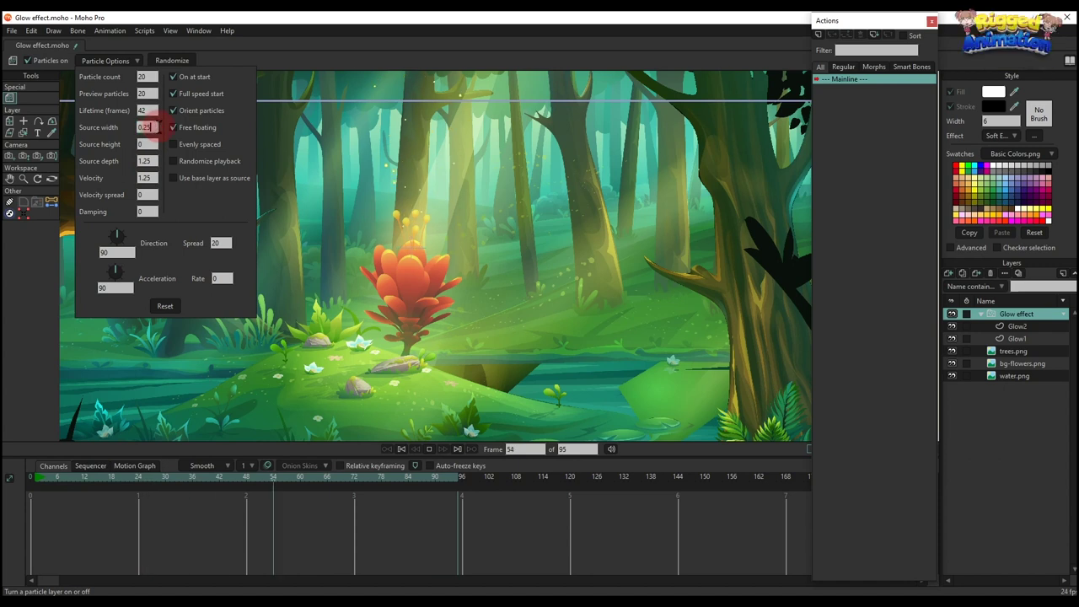
{"action": "scroll", "coordinate": [157, 127], "scroll_direction": "up", "scroll_amount": 1}
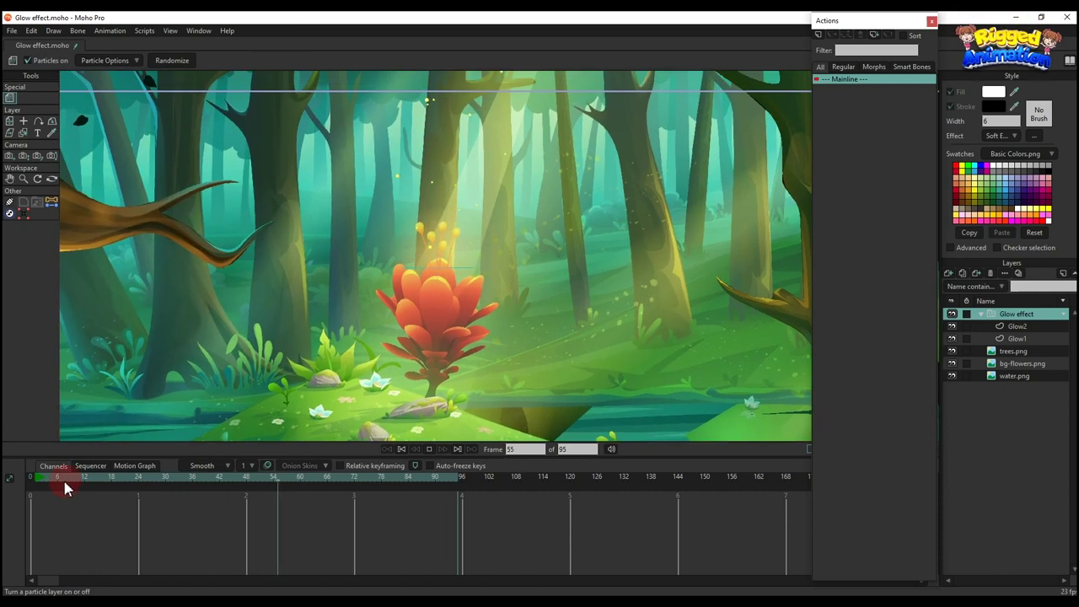
- At frame 0, lower the Glow effect layer slightly within the flower to about Y 0.76 and preview the animation
{"action": "key", "text": "space"}
{"action": "left_click", "coordinate": [31, 475]}
{"action": "scroll", "coordinate": [434, 294], "scroll_direction": "up", "scroll_amount": 3}
{"action": "key", "text": "m"}
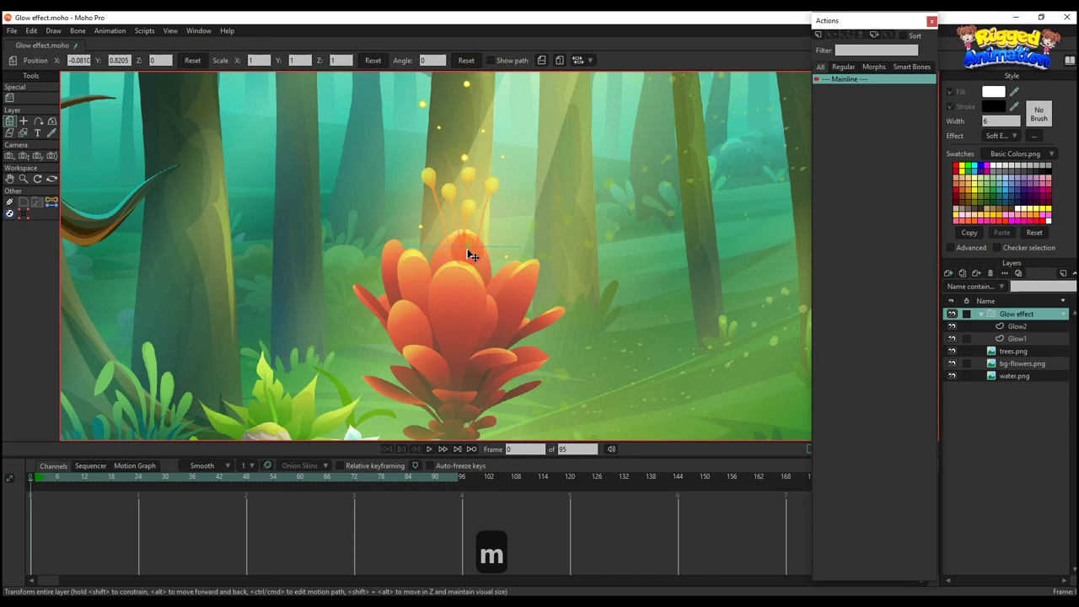
{"action": "key", "text": "space"}
{"action": "scroll", "coordinate": [518, 249], "scroll_direction": "down", "scroll_amount": 3}
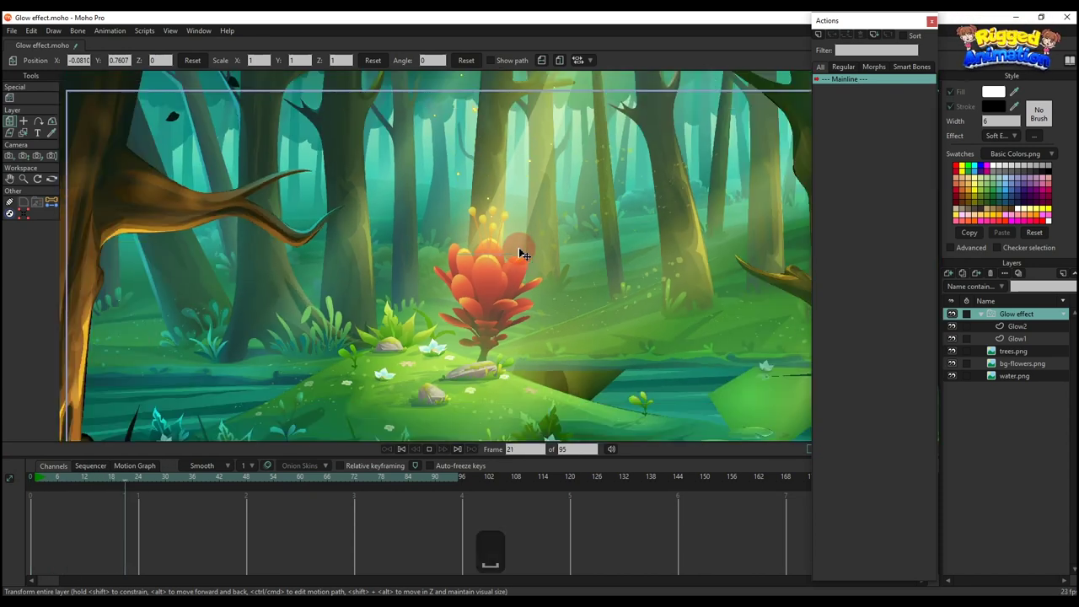
- Collapse the Glow effect particle layer, return to frame 0 and duplicate the layer
{"action": "left_click", "coordinate": [980, 314]}
{"action": "left_click", "coordinate": [1016, 328]}
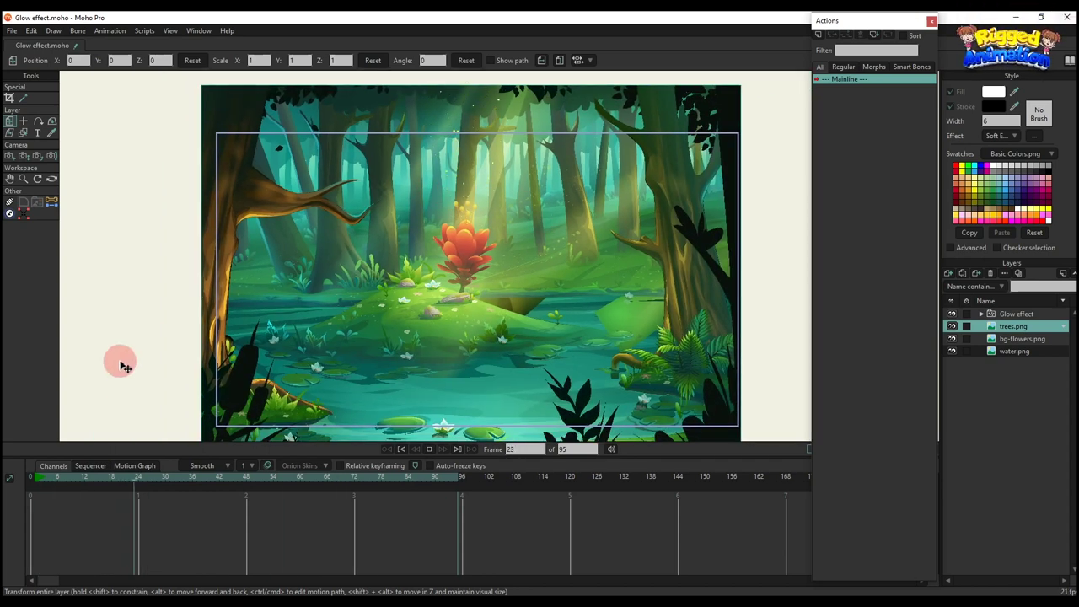
{"action": "left_click", "coordinate": [34, 477]}
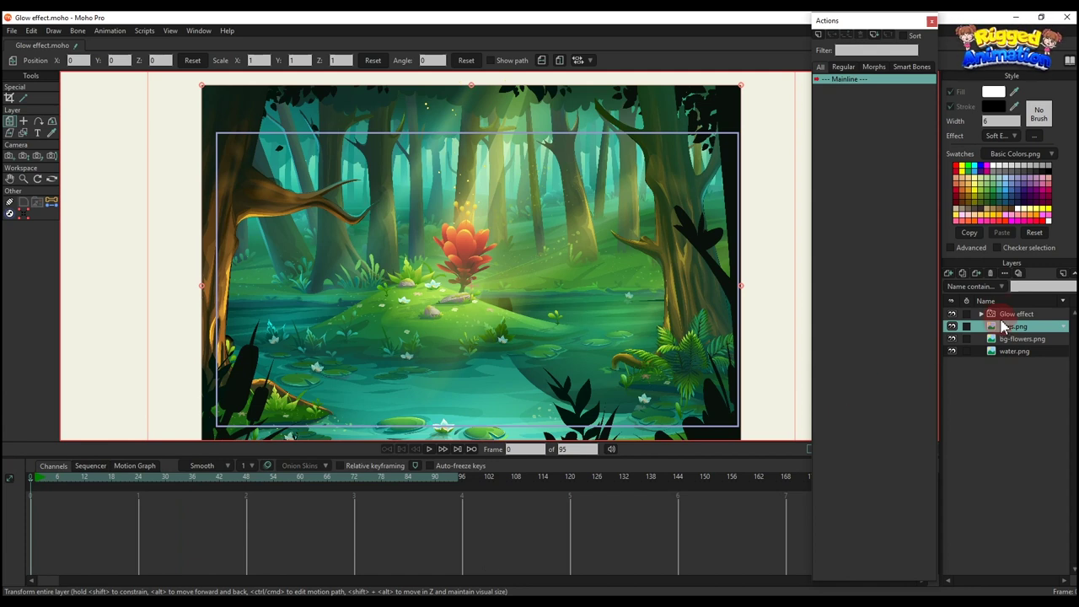
{"action": "left_click", "coordinate": [1018, 315]}
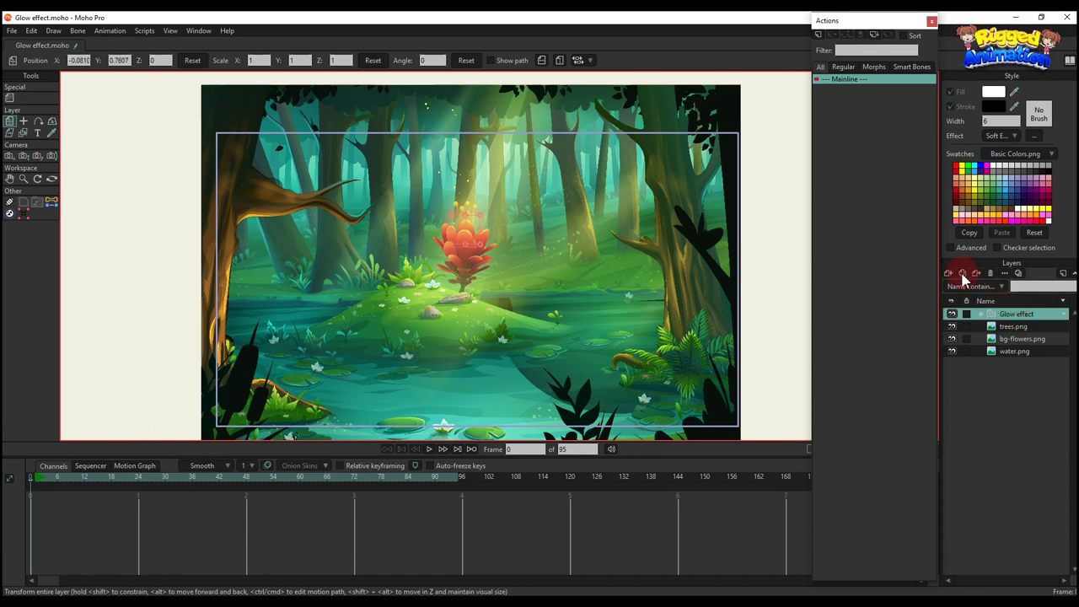
{"action": "left_click", "coordinate": [963, 276]}
{"action": "double_click", "coordinate": [1031, 314]}
{"action": "left_click", "coordinate": [989, 317]}
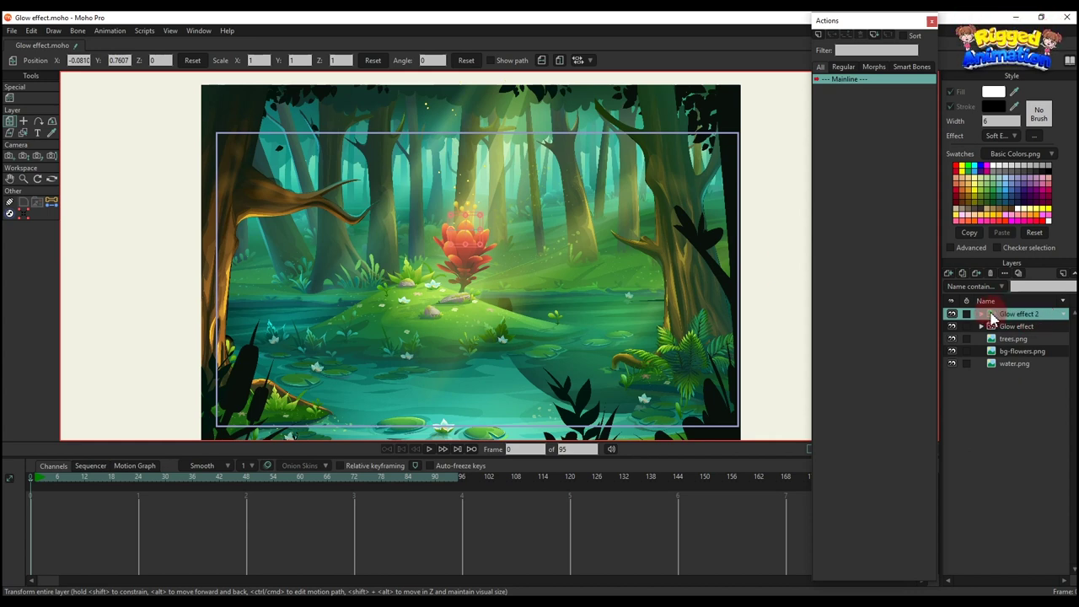
- Move the duplicated glow layer down onto the water beside the front lily pad, about X -0.08, Y -2.00
{"action": "left_click_drag", "start_coordinate": [472, 242], "coordinate": [466, 304]}
{"action": "scroll", "coordinate": [465, 304], "scroll_direction": "up", "scroll_amount": 8}
{"action": "right_click", "coordinate": [484, 352], "text": "alt"}
- Expand Glow effect 2 and set the fill of its Glow2 circle to white
{"action": "left_click", "coordinate": [1023, 354]}
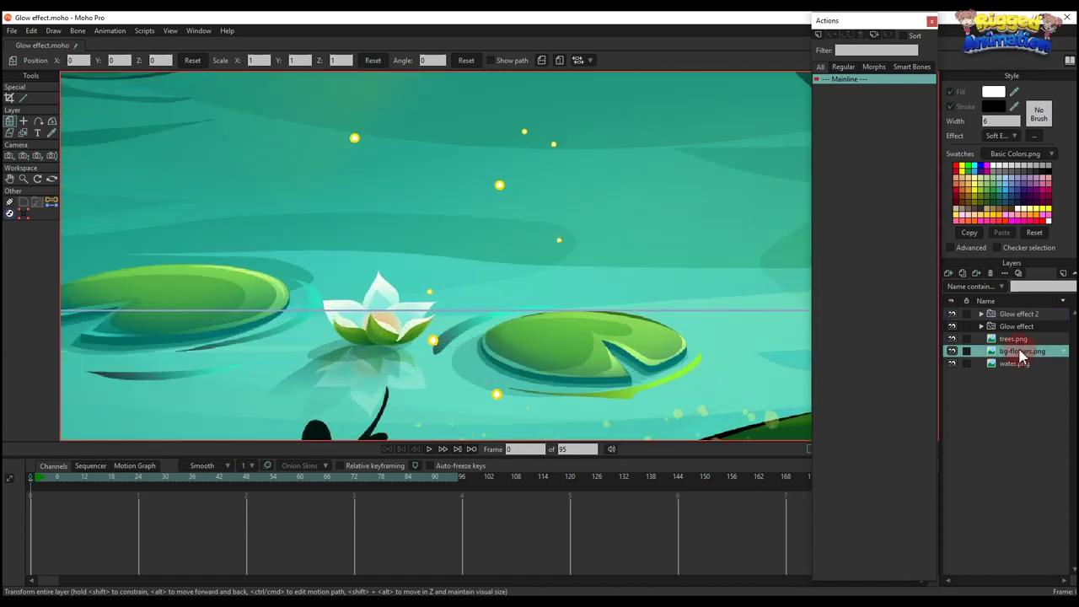
{"action": "left_click", "coordinate": [981, 313]}
{"action": "left_click", "coordinate": [1017, 326]}
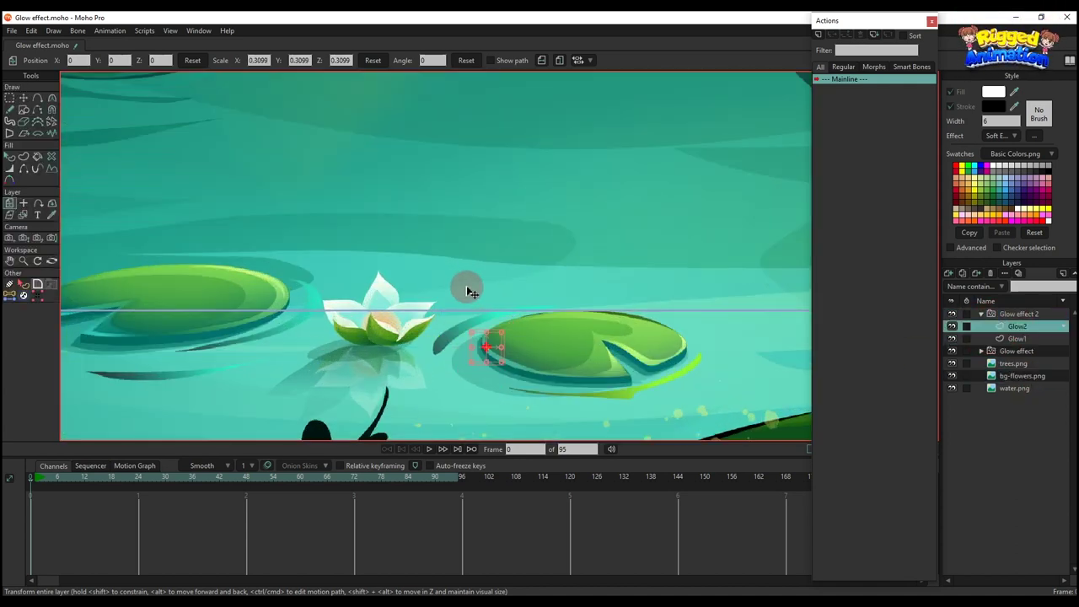
{"action": "scroll", "coordinate": [498, 354], "scroll_direction": "up", "scroll_amount": 5}
{"action": "key", "text": "q"}
{"action": "scroll", "coordinate": [491, 346], "scroll_direction": "up", "scroll_amount": 5}
{"action": "left_click", "coordinate": [489, 339]}
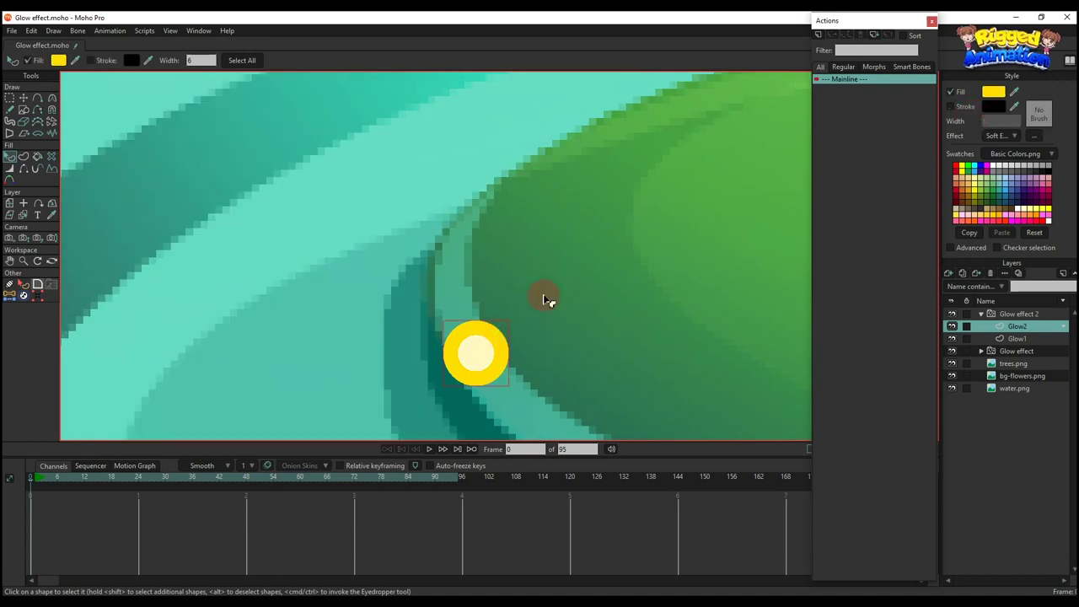
{"action": "left_click", "coordinate": [993, 91]}
{"action": "left_click_drag", "start_coordinate": [964, 213], "coordinate": [962, 224]}
{"action": "left_click", "coordinate": [982, 293]}
- Change the fill of the outer Glow1 circle in Glow effect 2 to a bright blue
{"action": "left_click", "coordinate": [1017, 338]}
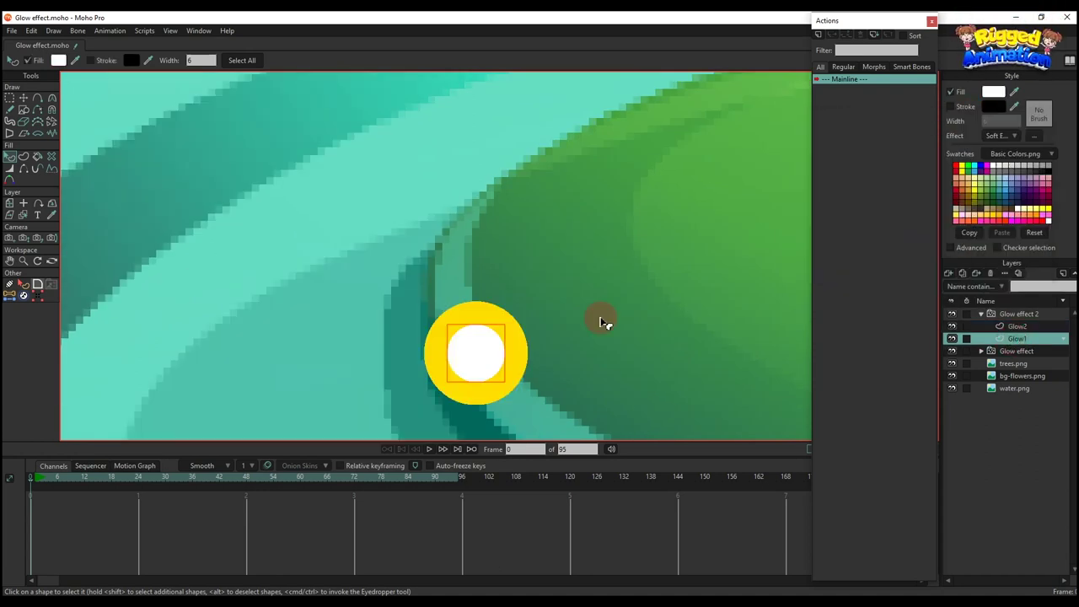
{"action": "left_click", "coordinate": [511, 313]}
{"action": "left_click", "coordinate": [993, 91]}
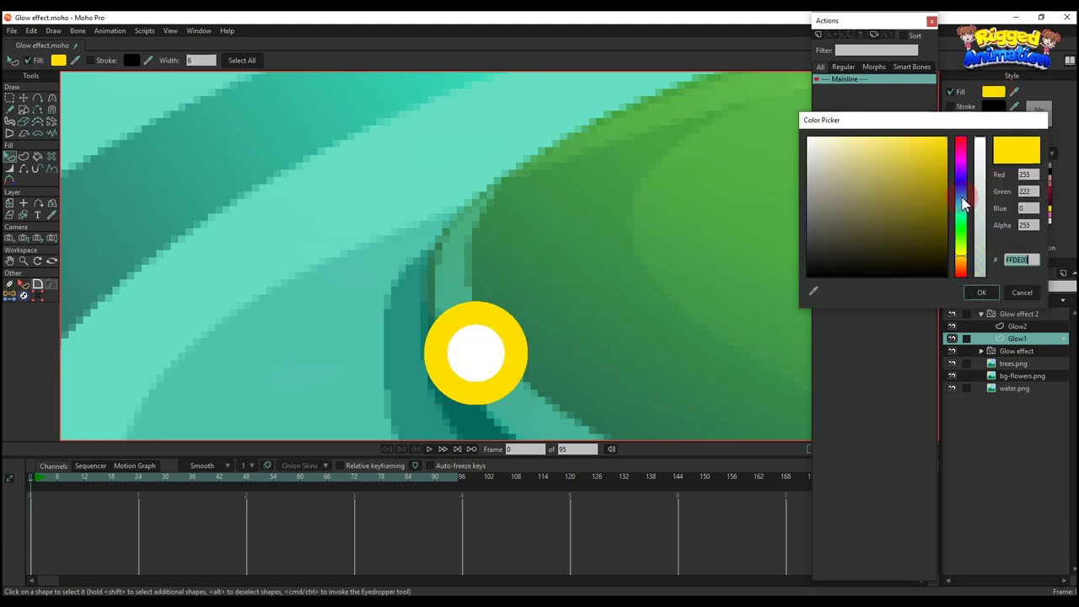
{"action": "left_click", "coordinate": [961, 199]}
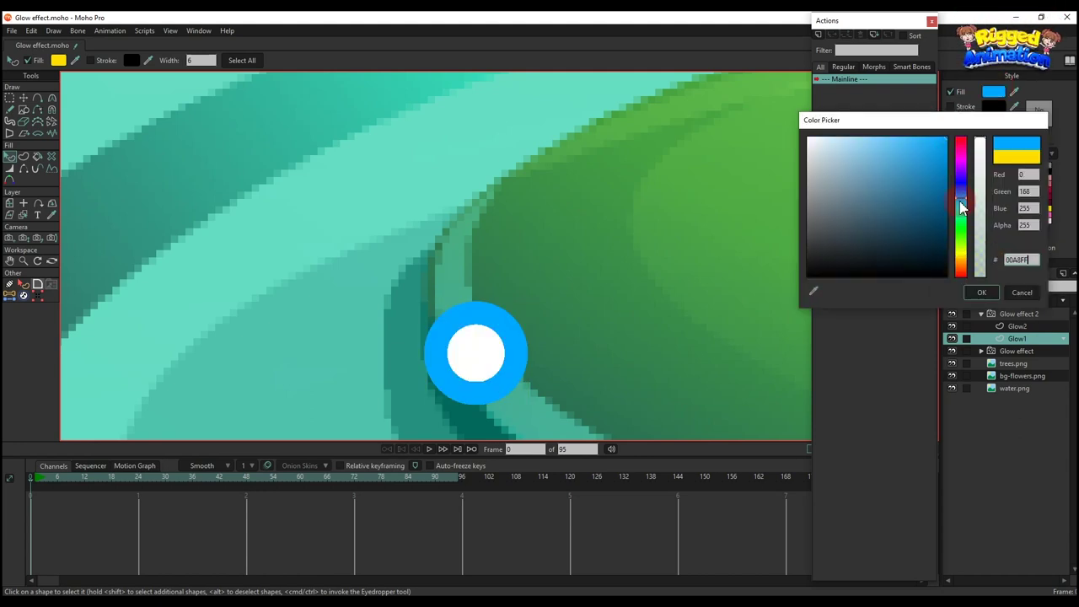
{"action": "left_click_drag", "start_coordinate": [962, 208], "coordinate": [962, 198]}
{"action": "left_click", "coordinate": [982, 293]}
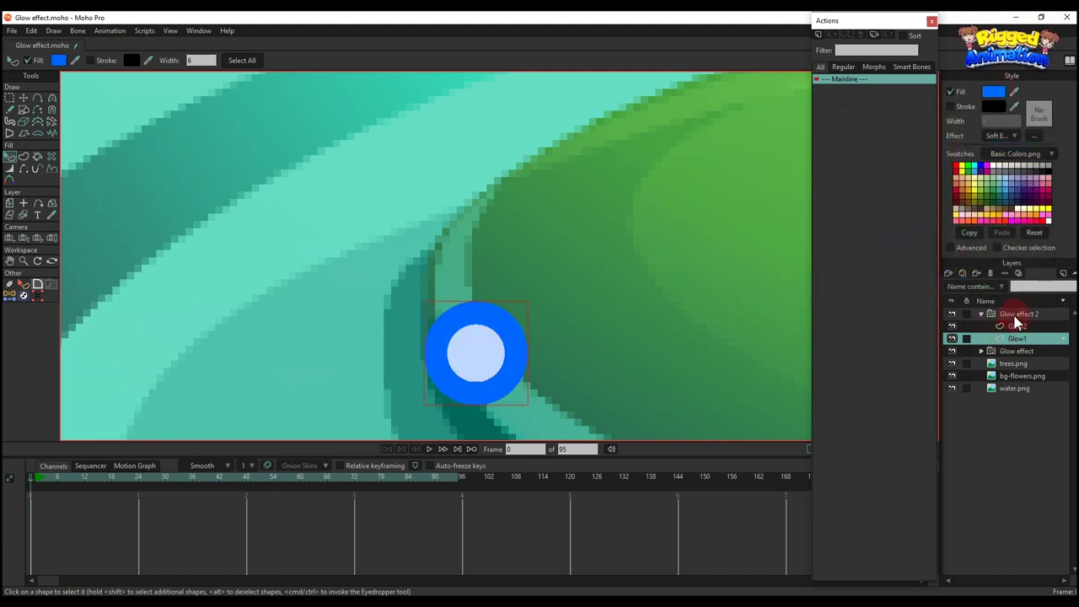
- Select Glow effect 2, preview its particles over the whole scene and review its particle options
{"action": "left_click", "coordinate": [1017, 314]}
{"action": "scroll", "coordinate": [444, 275], "scroll_direction": "down", "scroll_amount": 5}
{"action": "scroll", "coordinate": [445, 274], "scroll_direction": "down", "scroll_amount": 3}
{"action": "left_click_drag", "start_coordinate": [428, 317], "coordinate": [401, 395]}
{"action": "scroll", "coordinate": [438, 318], "scroll_direction": "down", "scroll_amount": 3}
{"action": "scroll", "coordinate": [441, 310], "scroll_direction": "up", "scroll_amount": 2}
{"action": "key", "text": "space"}
{"action": "left_click_drag", "start_coordinate": [426, 278], "coordinate": [443, 299]}
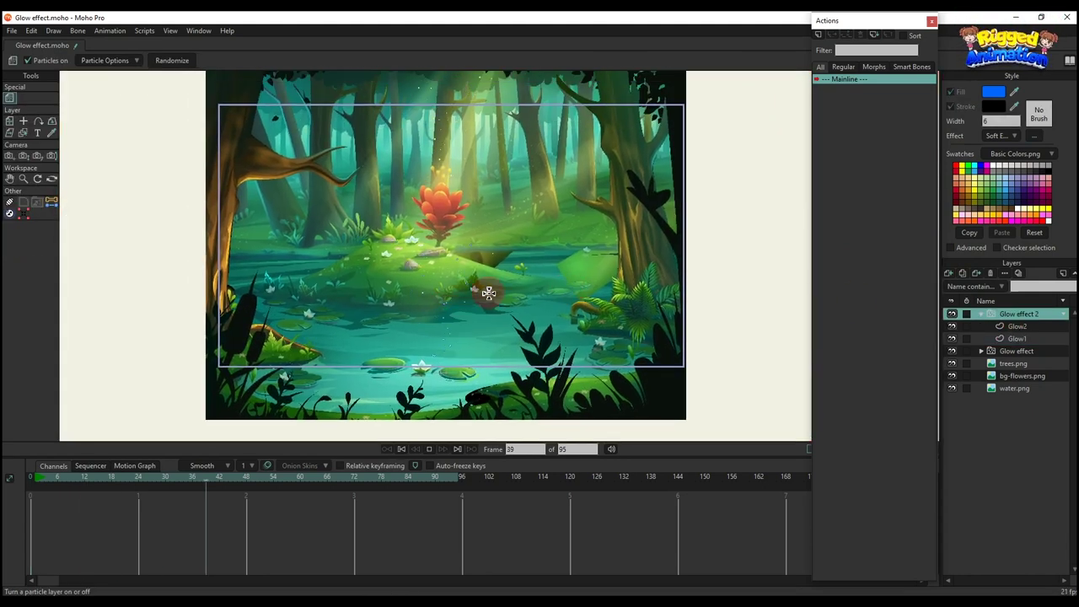
{"action": "left_click", "coordinate": [97, 59]}
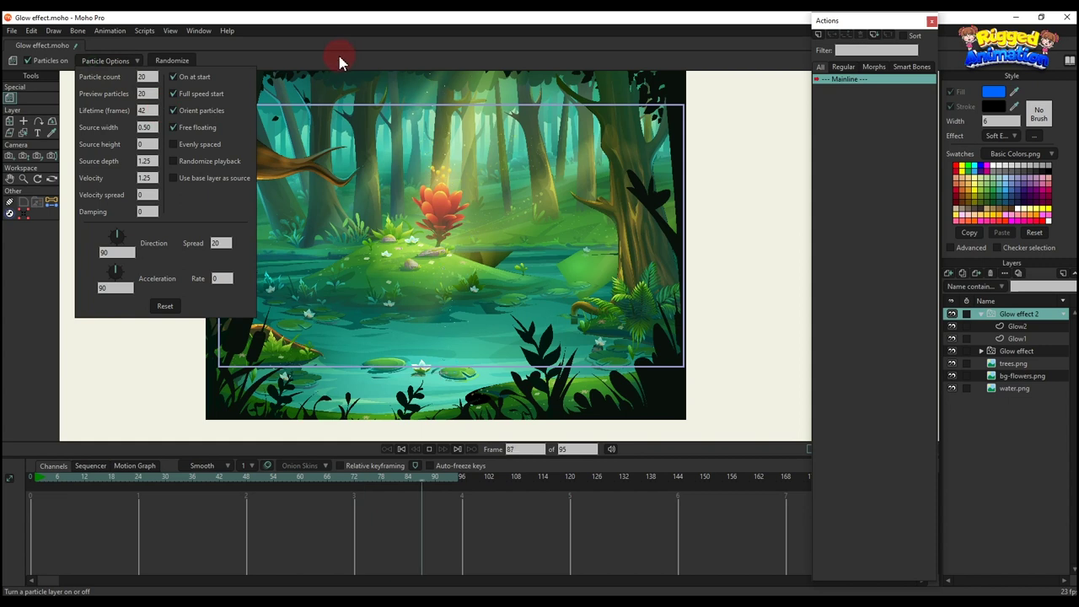
{"action": "left_click", "coordinate": [304, 114]}
- At frame 0, scale the Glow effect 2 layer up uniformly to about 1.51 and preview the animation
{"action": "key", "text": "space"}
{"action": "left_click", "coordinate": [30, 476]}
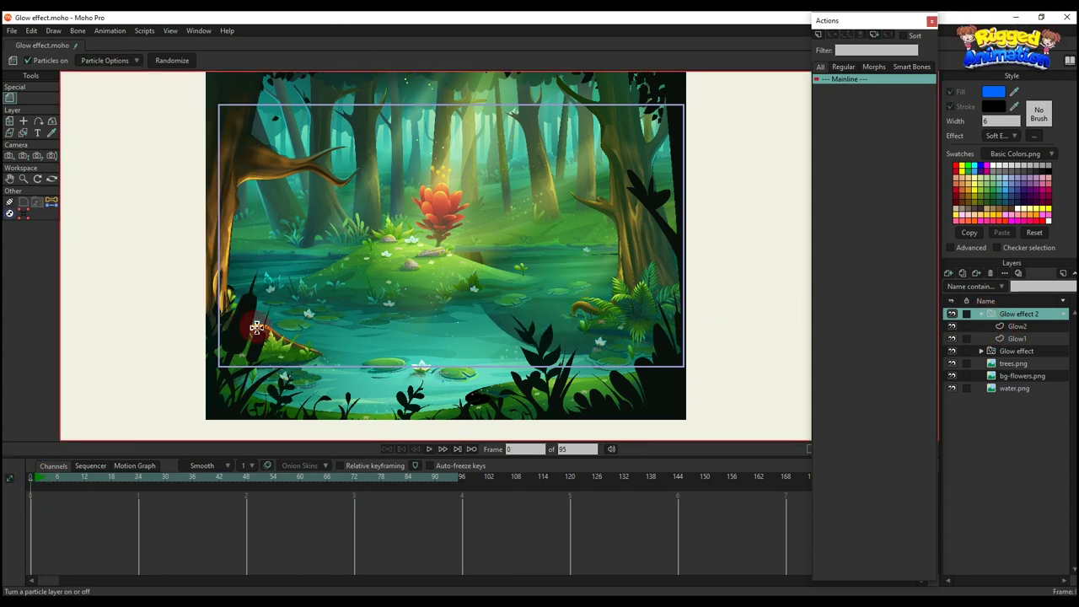
{"action": "scroll", "coordinate": [410, 337], "scroll_direction": "down", "scroll_amount": 1}
{"action": "key", "text": "m"}
{"action": "scroll", "coordinate": [424, 351], "scroll_direction": "up", "scroll_amount": 5}
{"action": "scroll", "coordinate": [474, 360], "scroll_direction": "up", "scroll_amount": 3}
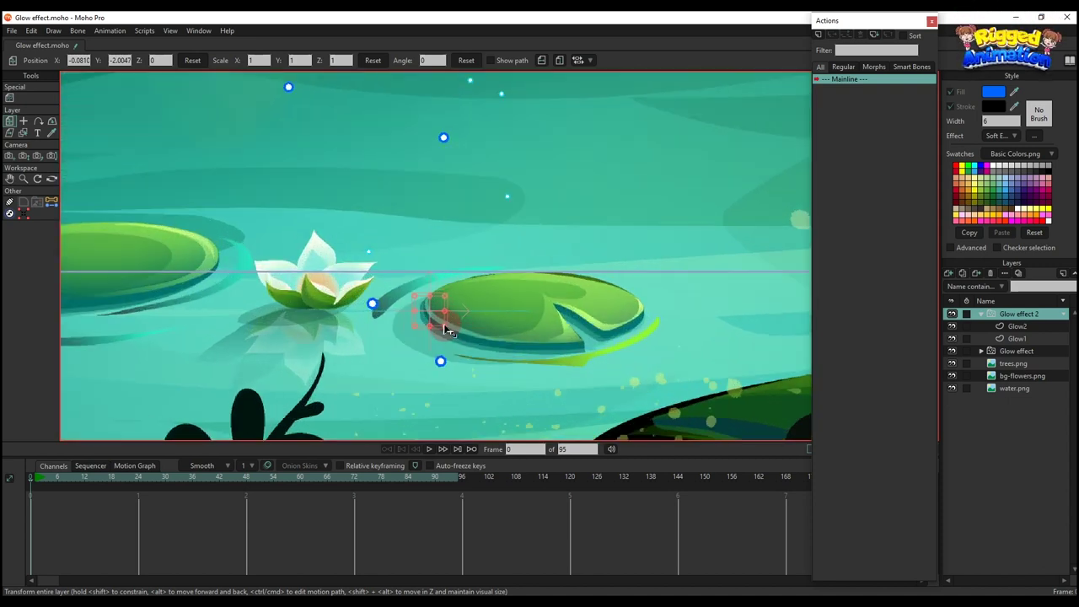
{"action": "left_click_drag", "start_coordinate": [444, 325], "coordinate": [450, 321]}
{"action": "scroll", "coordinate": [455, 329], "scroll_direction": "down", "scroll_amount": 1}
{"action": "scroll", "coordinate": [456, 329], "scroll_direction": "down", "scroll_amount": 3}
{"action": "key", "text": "space"}
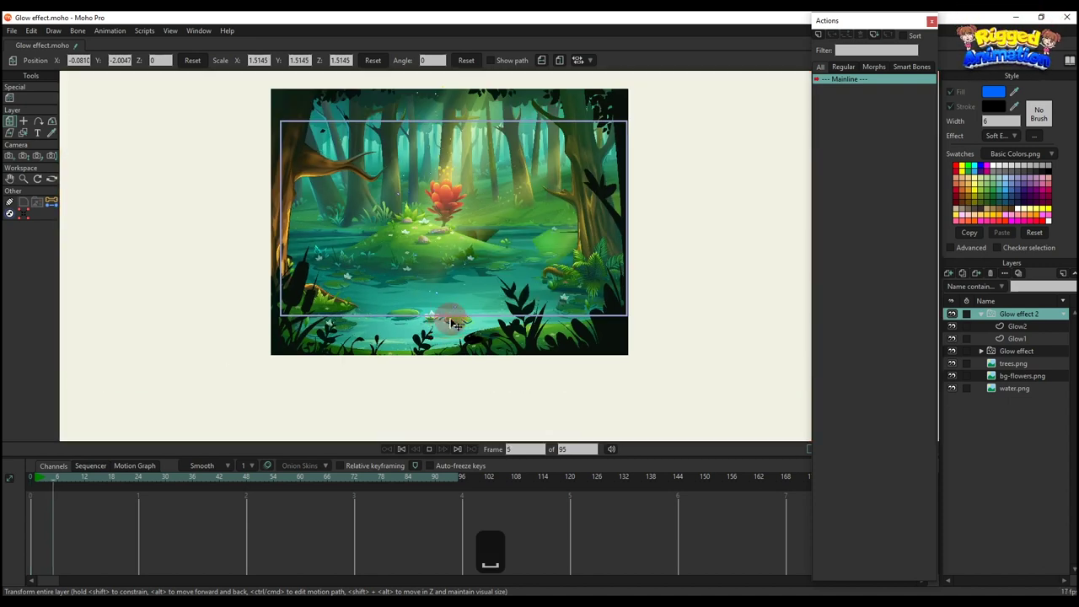
- Set the source width of the Glow effect 2 particles to 4.75 so they spread across the whole scene
{"action": "scroll", "coordinate": [475, 289], "scroll_direction": "up", "scroll_amount": 2}
{"action": "scroll", "coordinate": [496, 282], "scroll_direction": "down", "scroll_amount": 2}
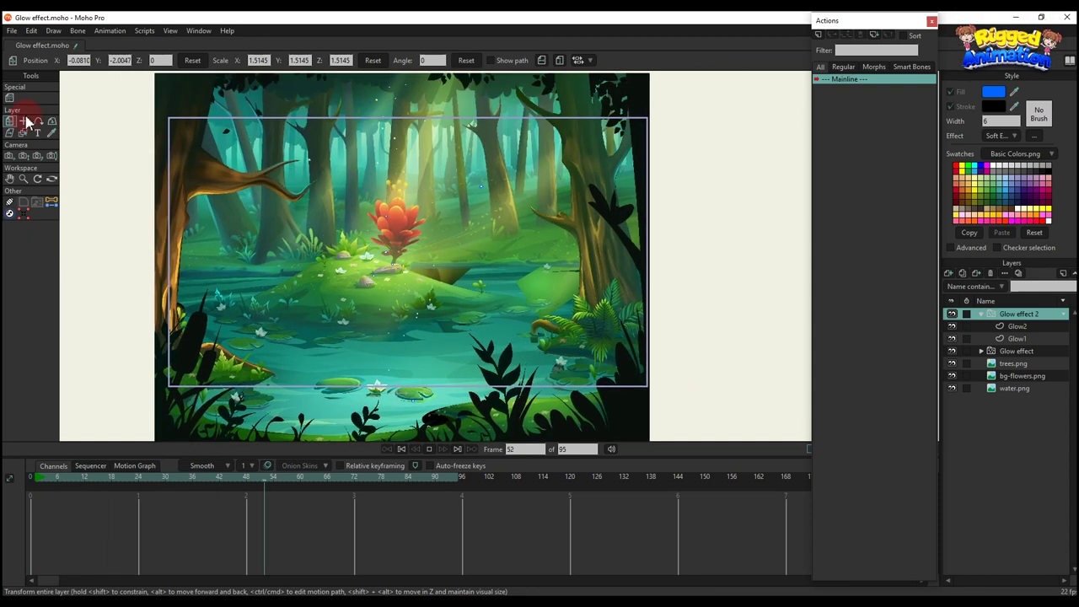
{"action": "left_click", "coordinate": [11, 97]}
{"action": "left_click", "coordinate": [100, 60]}
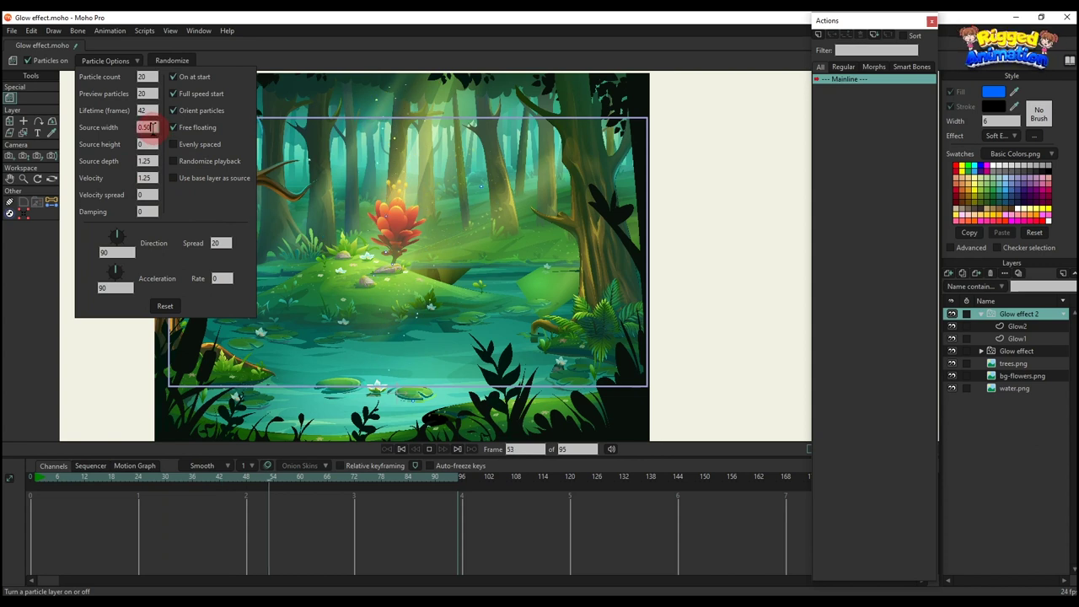
{"action": "type", "text": "2"}
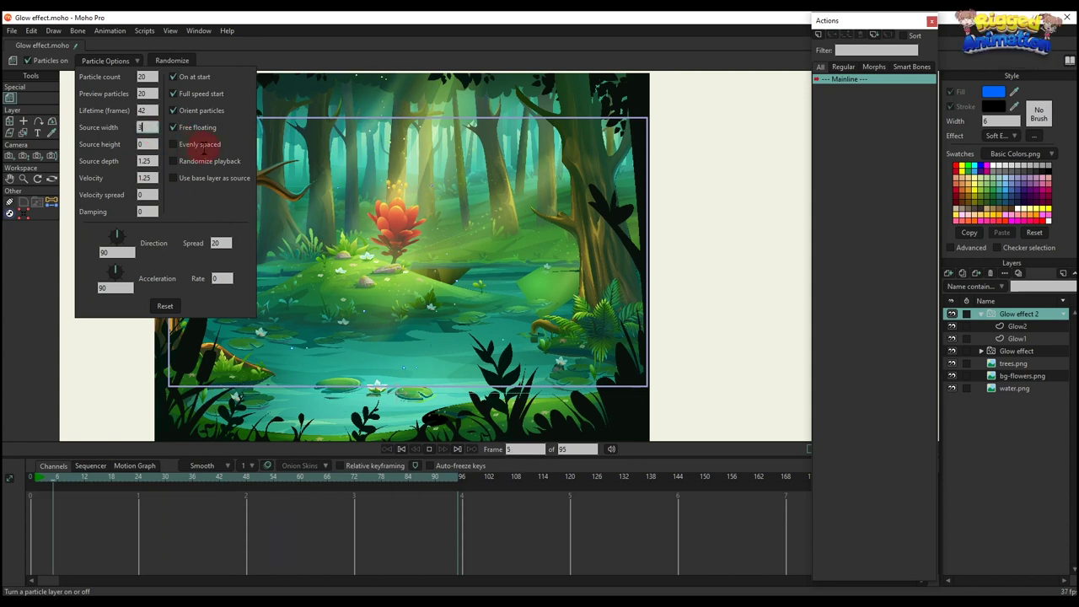
{"action": "left_click_drag", "start_coordinate": [215, 153], "coordinate": [228, 159]}
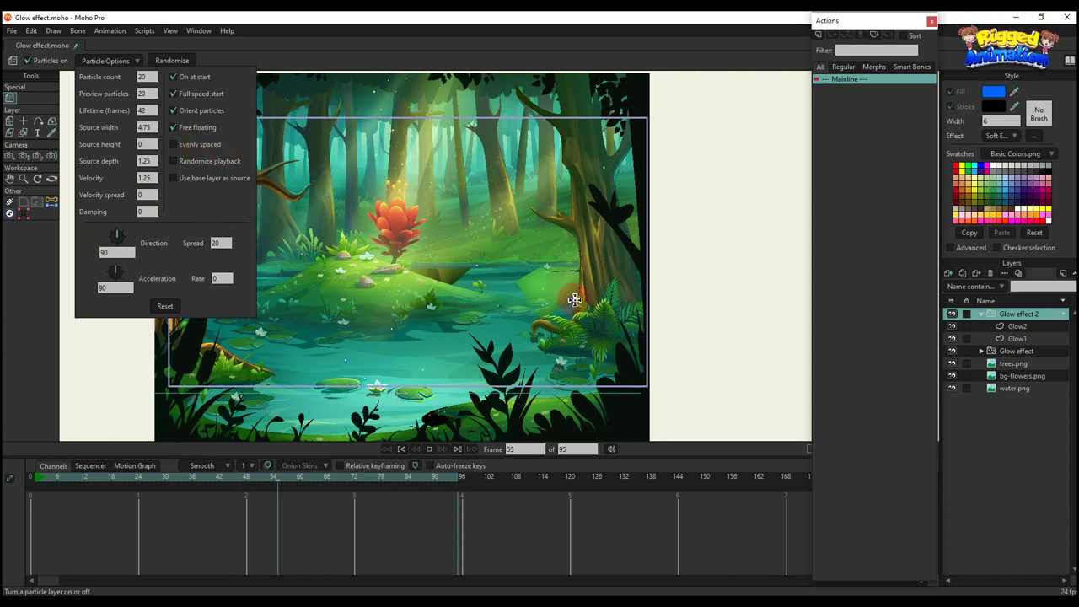
{"action": "left_click_drag", "start_coordinate": [558, 299], "coordinate": [647, 309]}
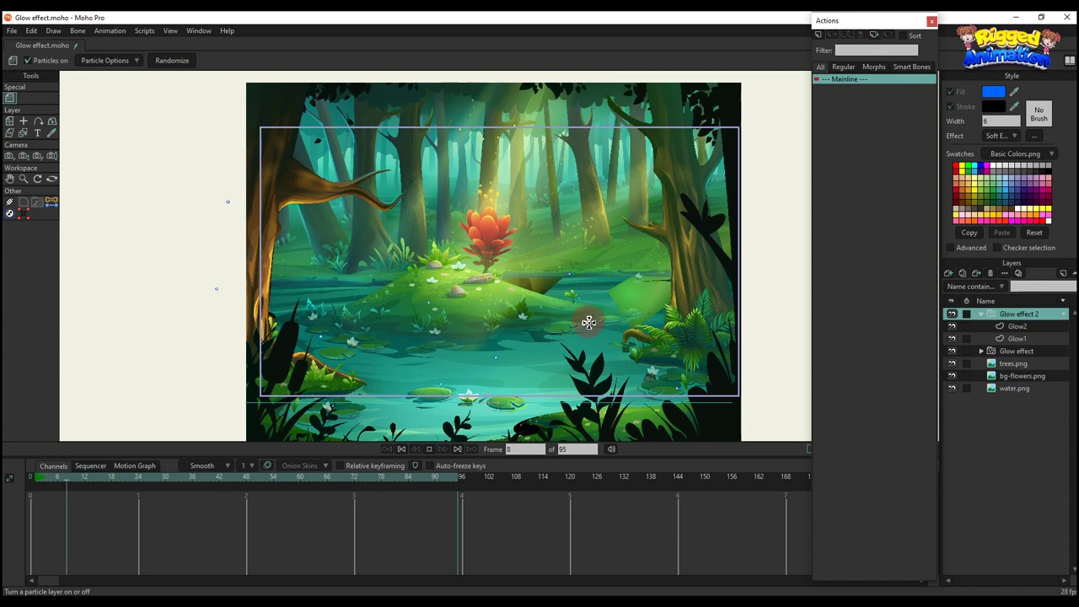
- Set the lifetime of the Glow effect 2 particles to 80 frames
{"action": "left_click", "coordinate": [106, 60]}
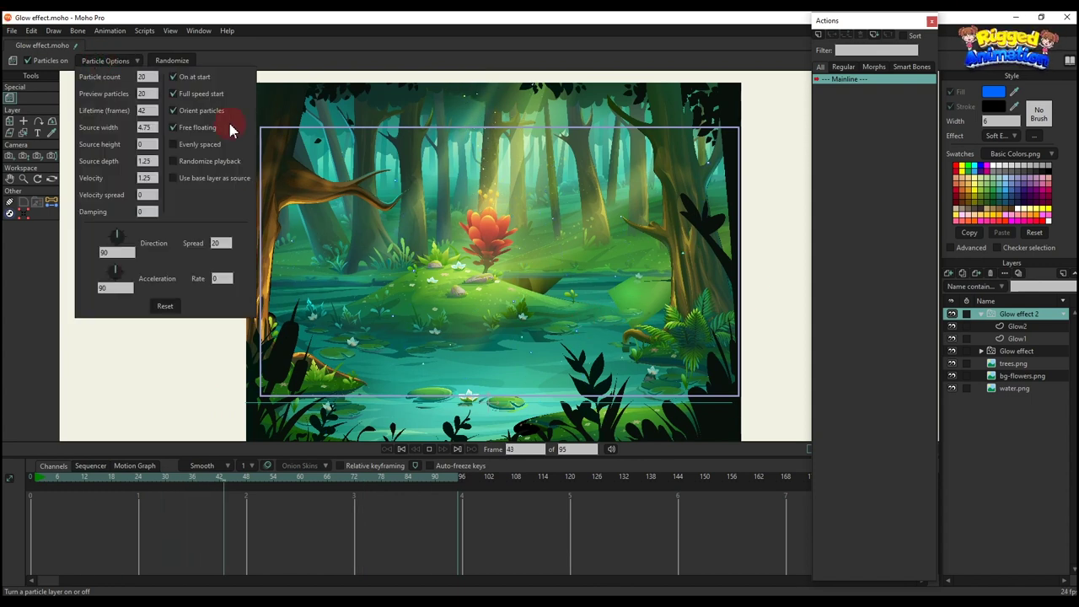
{"action": "left_click", "coordinate": [148, 110]}
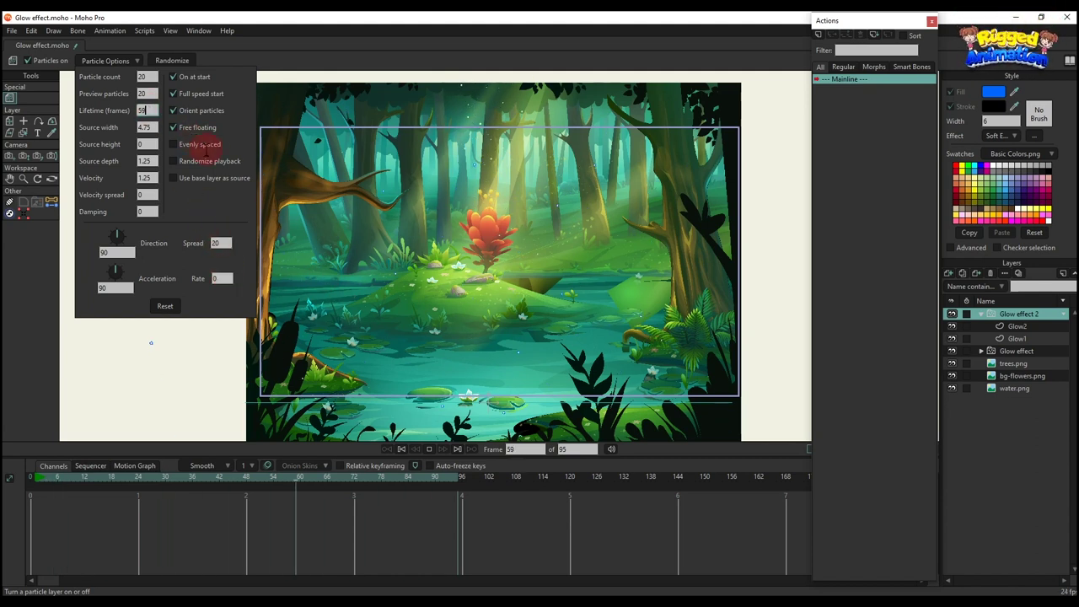
{"action": "left_click_drag", "start_coordinate": [241, 175], "coordinate": [277, 202]}
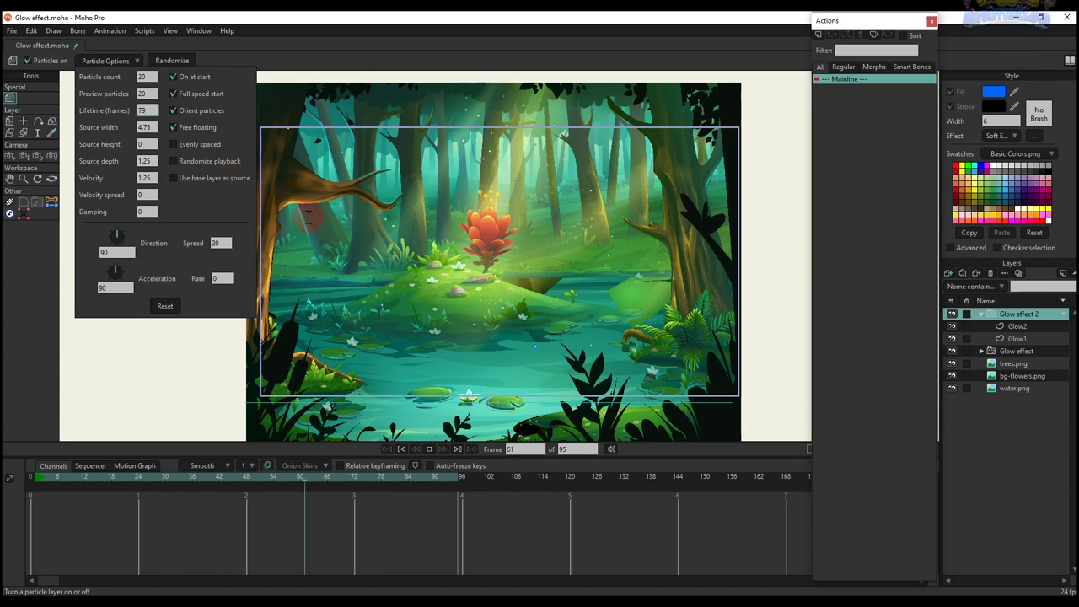
{"action": "left_click_drag", "start_coordinate": [309, 218], "coordinate": [314, 221]}
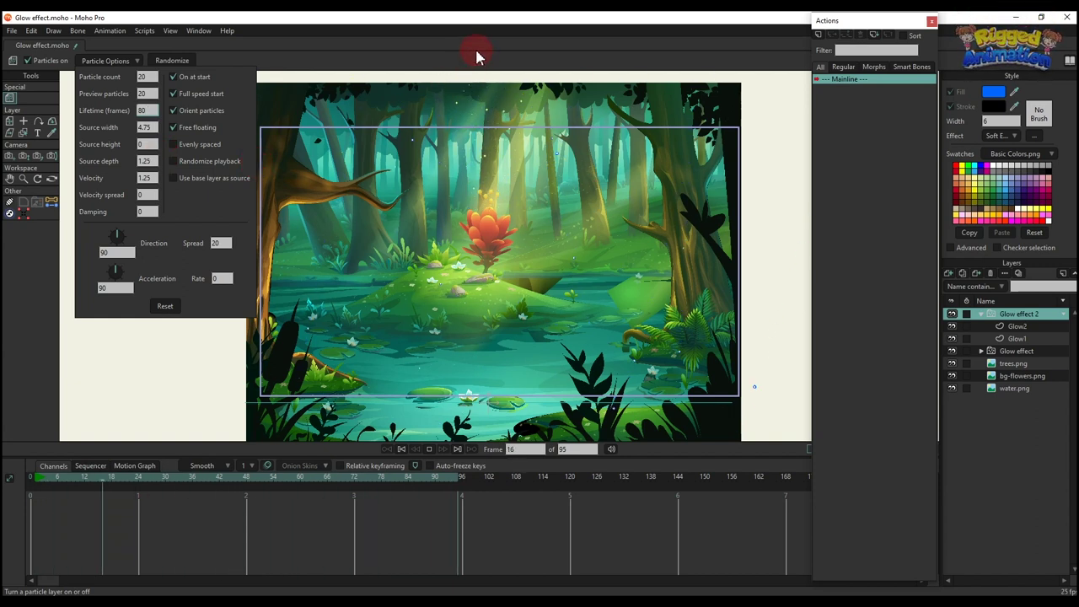
- Set both the particle count and the preview particles of Glow effect 2 to 10 and preview the animation
{"action": "left_click", "coordinate": [145, 76]}
{"action": "type", "text": "10"}
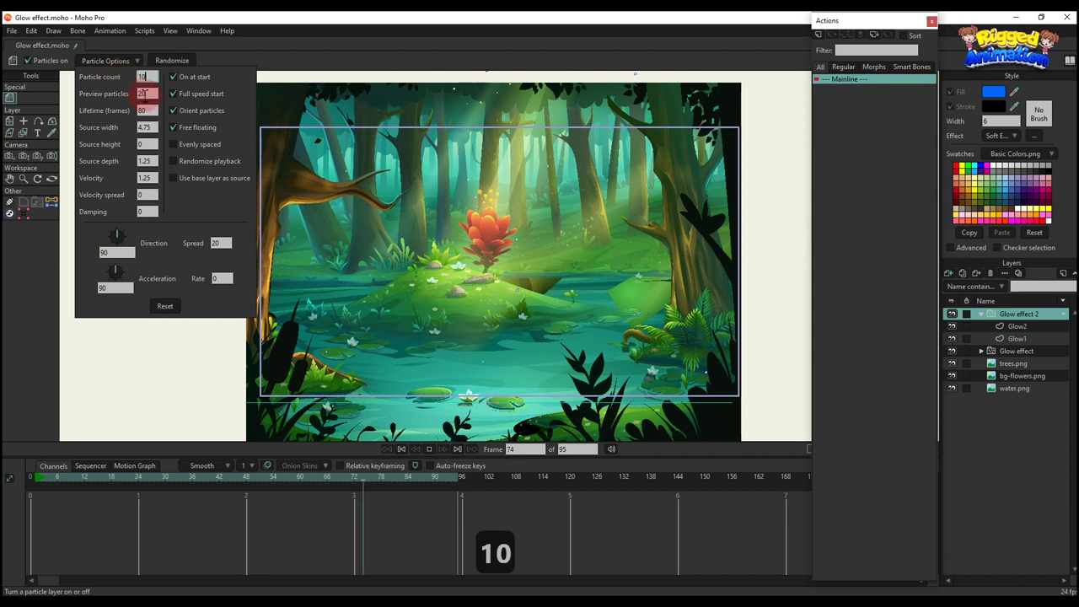
{"action": "key", "text": "Tab"}
{"action": "type", "text": "10"}
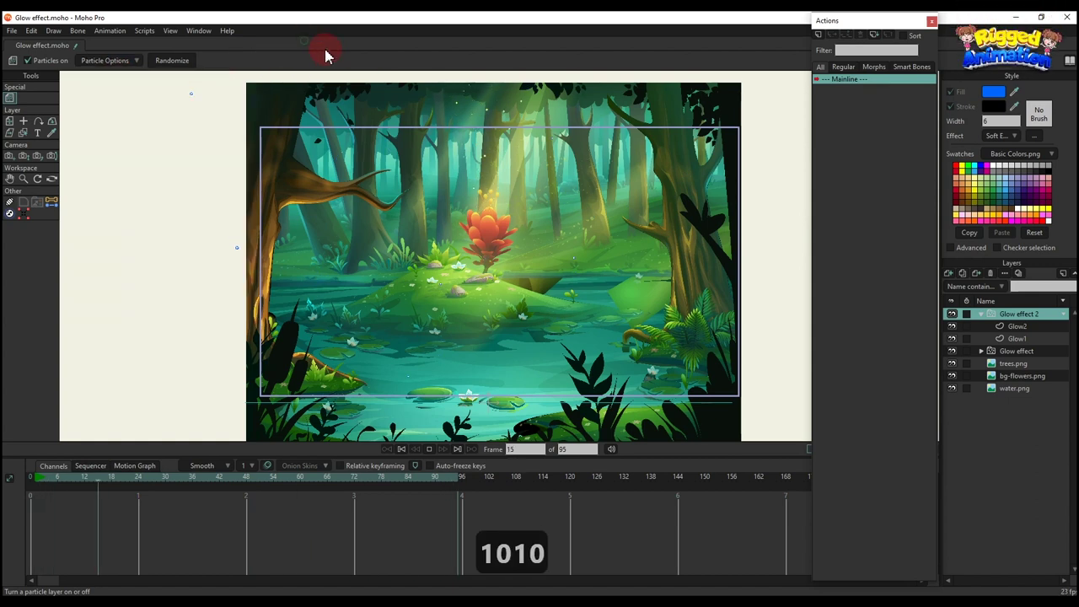
{"action": "scroll", "coordinate": [629, 247], "scroll_direction": "up", "scroll_amount": 1}
{"action": "key", "text": "space"}
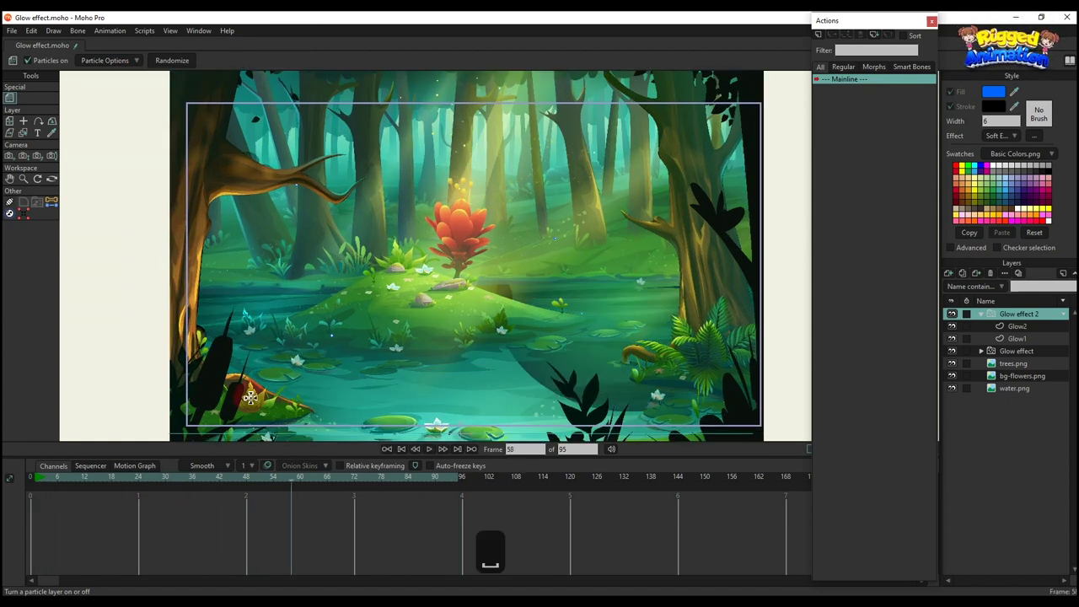
- At frame 0, select both Glow2 and Glow1 in Glow effect 2 and scale them up uniformly to about 0.48
{"action": "left_click", "coordinate": [30, 478]}
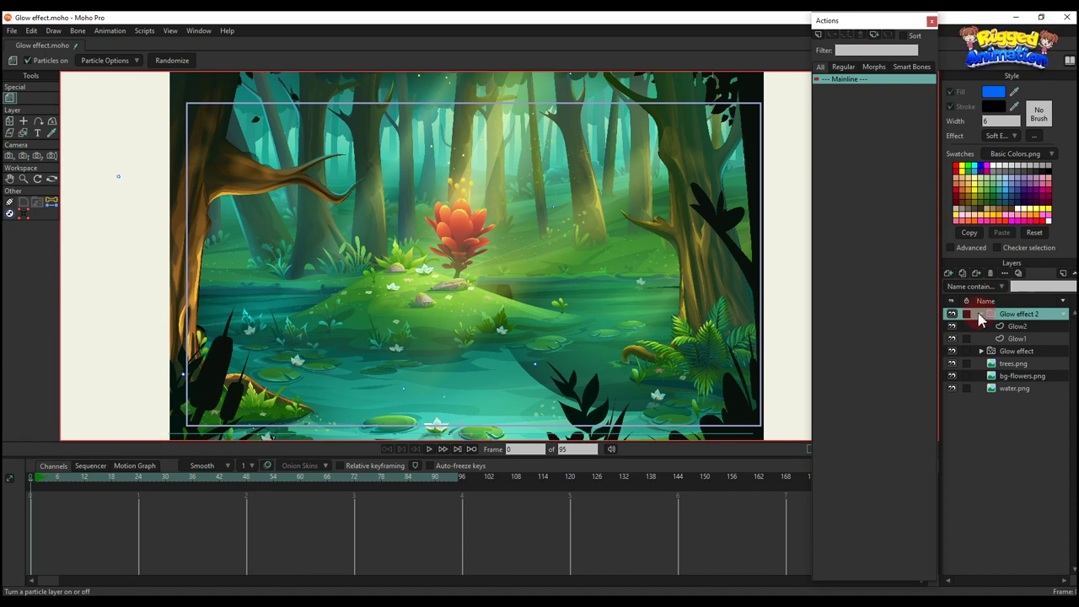
{"action": "left_click", "coordinate": [981, 314]}
{"action": "scroll", "coordinate": [549, 315], "scroll_direction": "down", "scroll_amount": 3}
{"action": "scroll", "coordinate": [482, 361], "scroll_direction": "up", "scroll_amount": 3}
{"action": "left_click_drag", "start_coordinate": [510, 396], "coordinate": [474, 326]}
{"action": "key", "text": "m"}
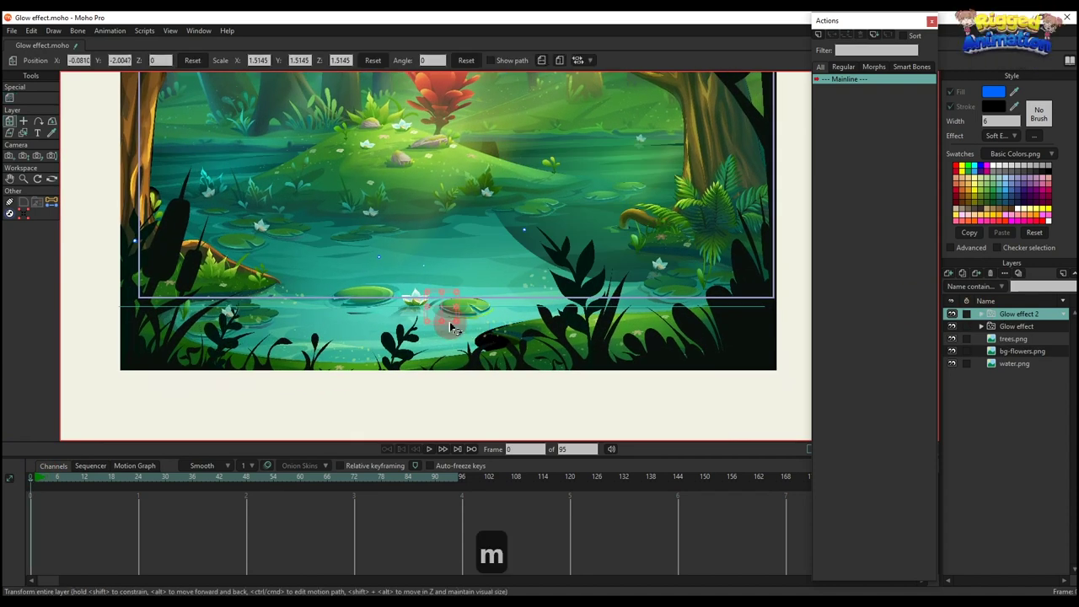
{"action": "scroll", "coordinate": [454, 329], "scroll_direction": "up", "scroll_amount": 2}
{"action": "left_click", "coordinate": [980, 313]}
{"action": "left_click", "coordinate": [1016, 326]}
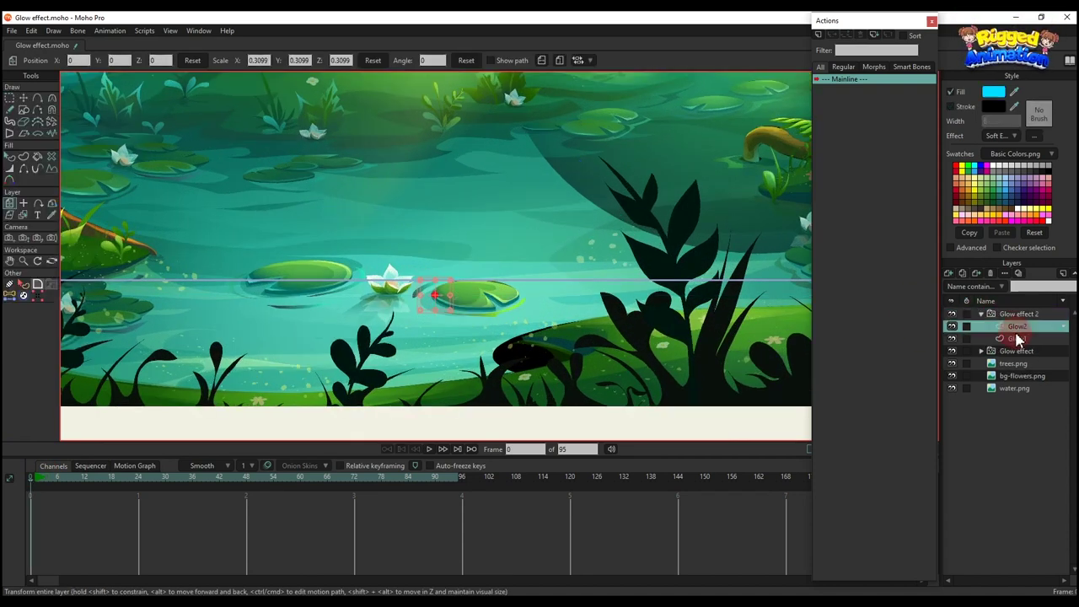
{"action": "left_click", "coordinate": [1018, 338], "text": "ctrl"}
{"action": "scroll", "coordinate": [447, 287], "scroll_direction": "up", "scroll_amount": 4}
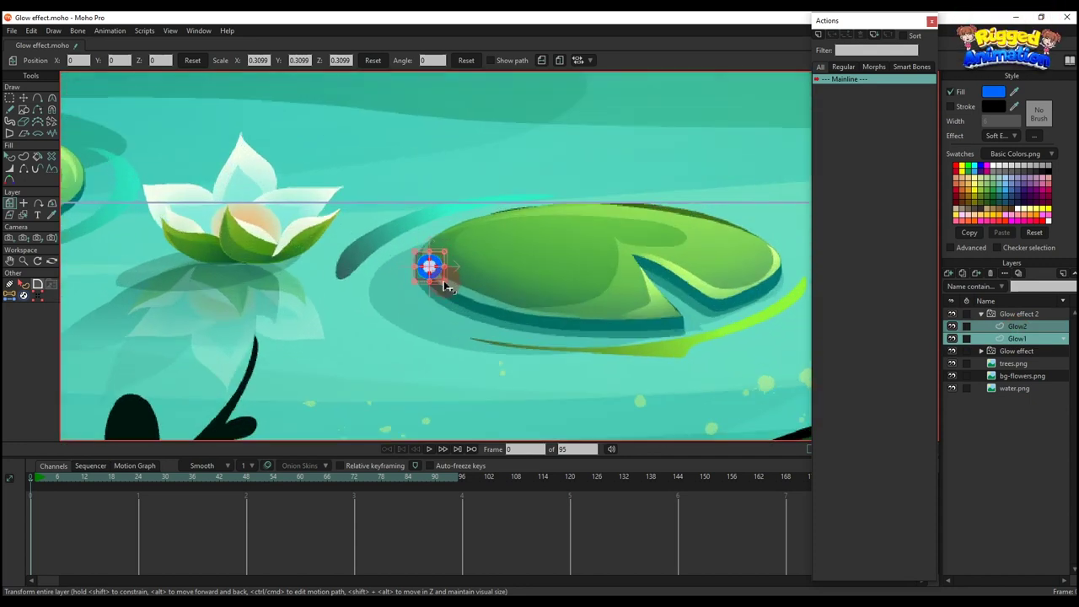
{"action": "left_click_drag", "start_coordinate": [444, 281], "coordinate": [443, 282]}
{"action": "key", "text": "ctrl+z"}
{"action": "key", "text": "m"}
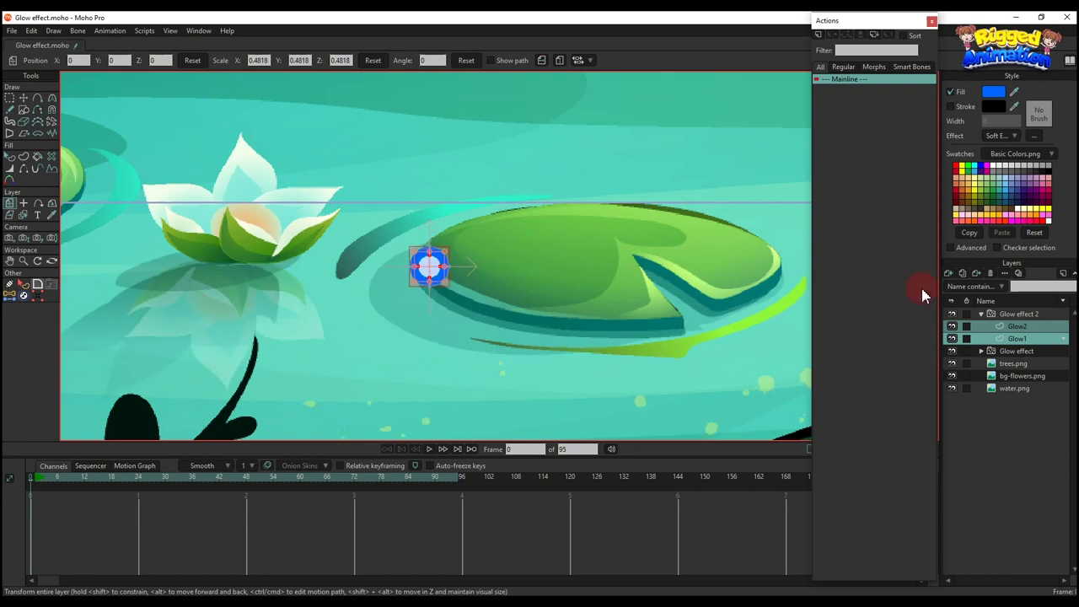
- Select Glow effect 2 and play the animation to check the particle size over the whole scene
{"action": "left_click", "coordinate": [1018, 314]}
{"action": "scroll", "coordinate": [438, 216], "scroll_direction": "down", "scroll_amount": 4}
{"action": "scroll", "coordinate": [433, 216], "scroll_direction": "down", "scroll_amount": 5}
{"action": "left_click_drag", "start_coordinate": [433, 216], "coordinate": [424, 361]}
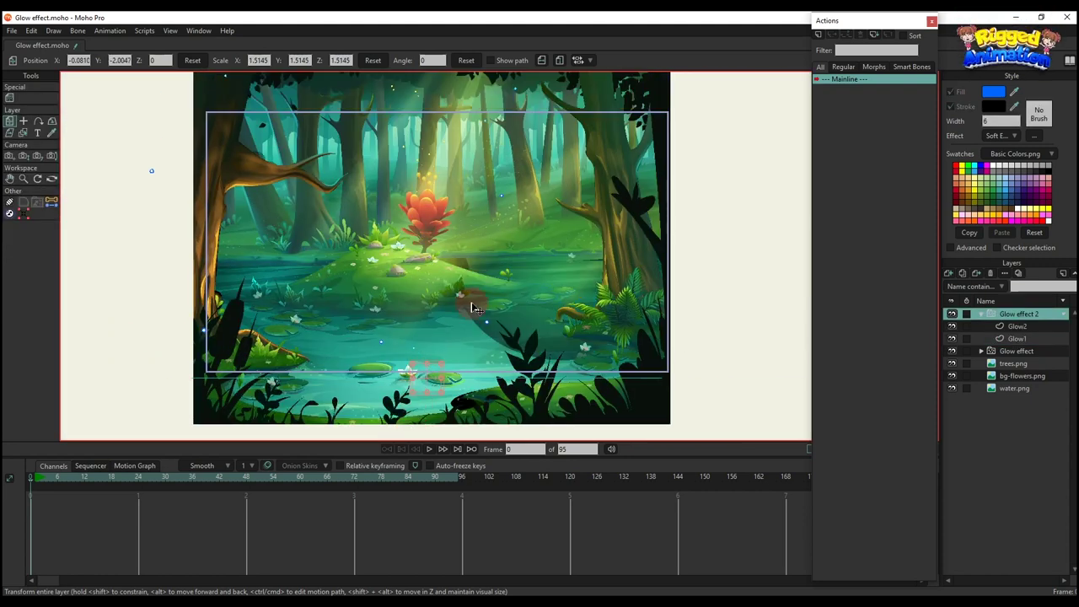
{"action": "left_click_drag", "start_coordinate": [472, 305], "coordinate": [464, 339]}
{"action": "scroll", "coordinate": [468, 332], "scroll_direction": "up", "scroll_amount": 1}
{"action": "key", "text": "space"}
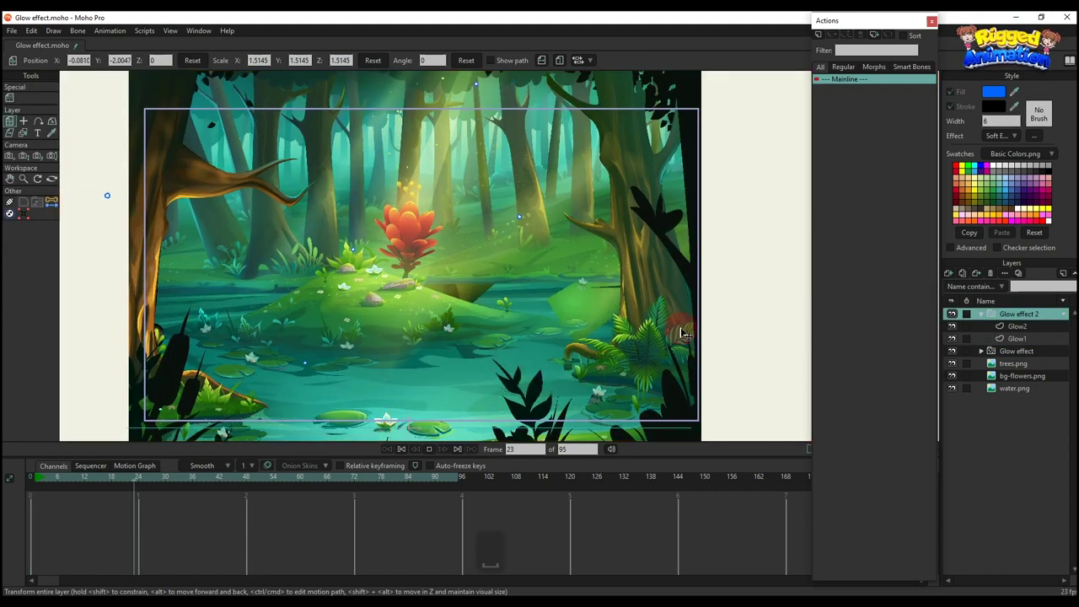
{"action": "scroll", "coordinate": [533, 329], "scroll_direction": "down", "scroll_amount": 1}
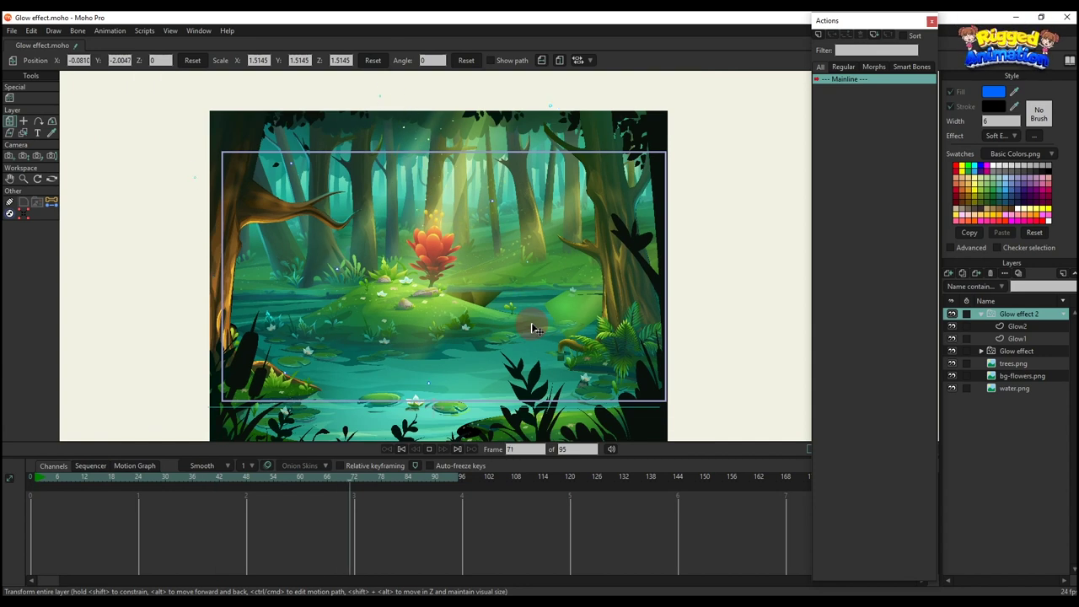
- Stop playback and render frame 92 to inspect the glow particles, closing the render after viewing
{"action": "key", "text": "space"}
{"action": "key", "text": "ctrl+r"}
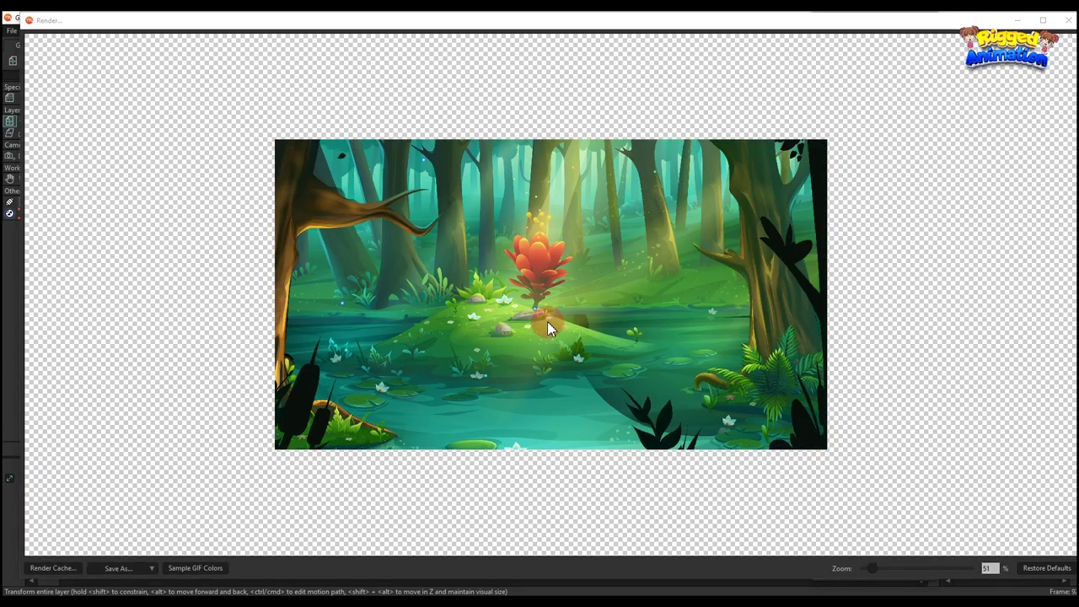
{"action": "scroll", "coordinate": [547, 322], "scroll_direction": "up", "scroll_amount": 1}
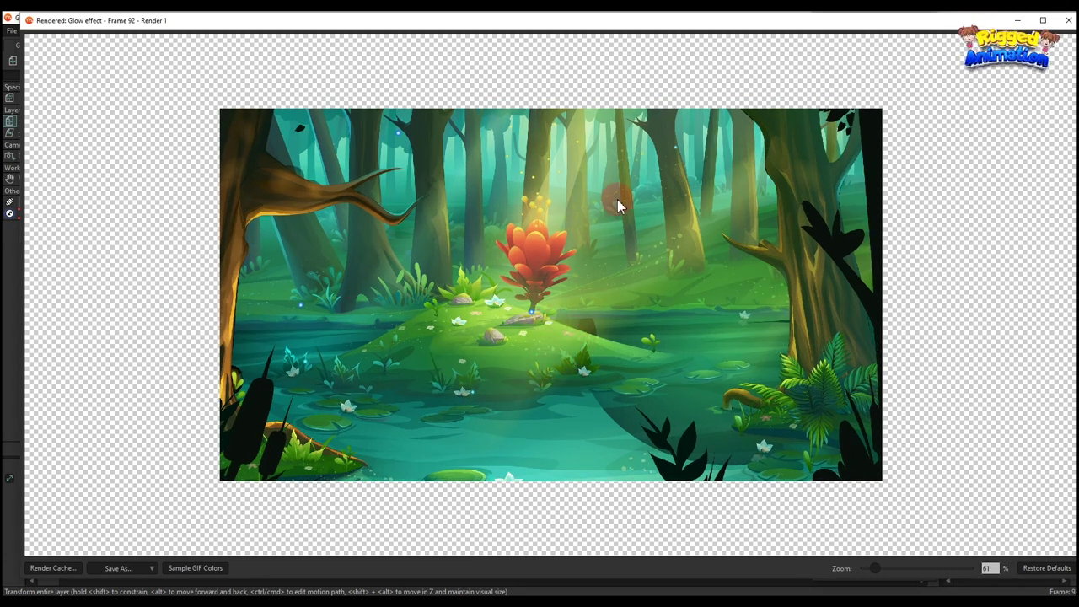
{"action": "left_click", "coordinate": [1067, 21]}
- Replay the animation from near the start and set the Glow effect 2 particle lifetime to 70 frames
{"action": "left_click", "coordinate": [38, 477]}
{"action": "key", "text": "space"}
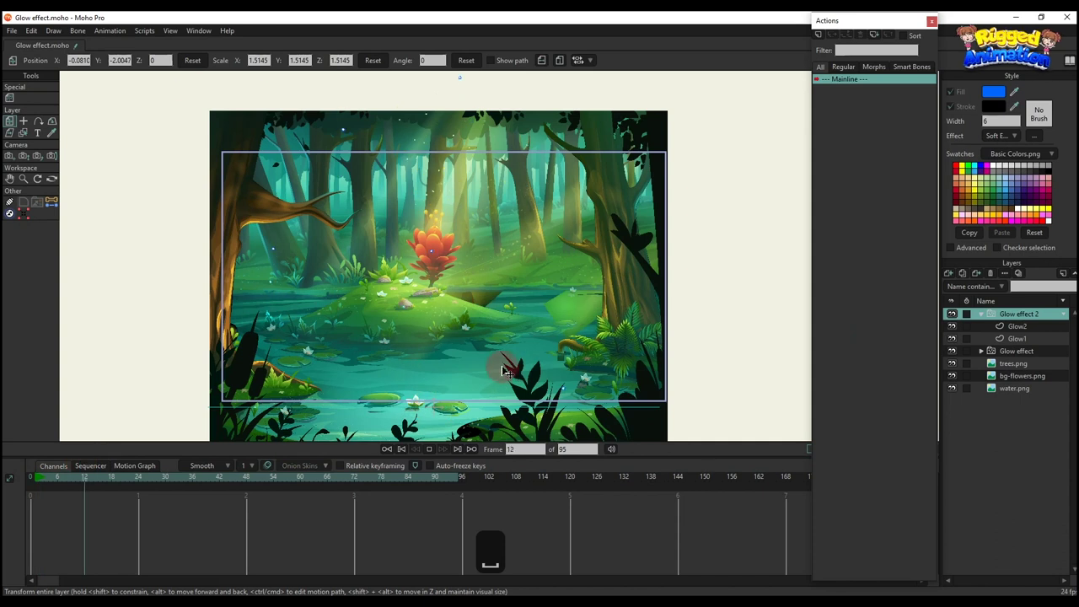
{"action": "left_click", "coordinate": [10, 98]}
{"action": "left_click", "coordinate": [93, 61]}
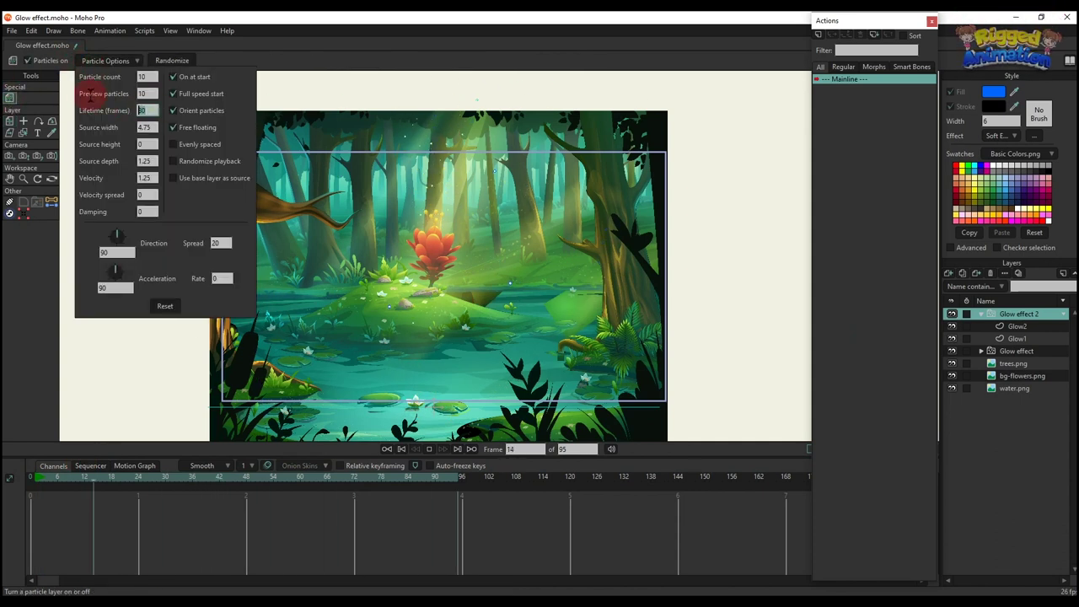
{"action": "type", "text": "70"}
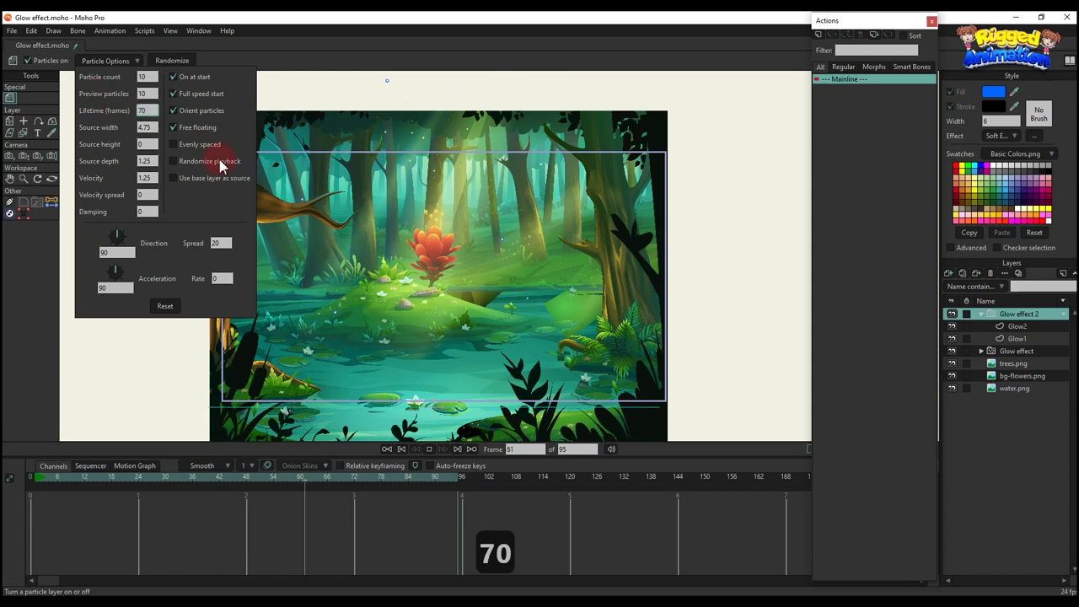
- Raise both the particle count and the preview particles of Glow effect 2 to 20
{"action": "left_click", "coordinate": [145, 77]}
{"action": "type", "text": "20"}
{"action": "left_click", "coordinate": [149, 95]}
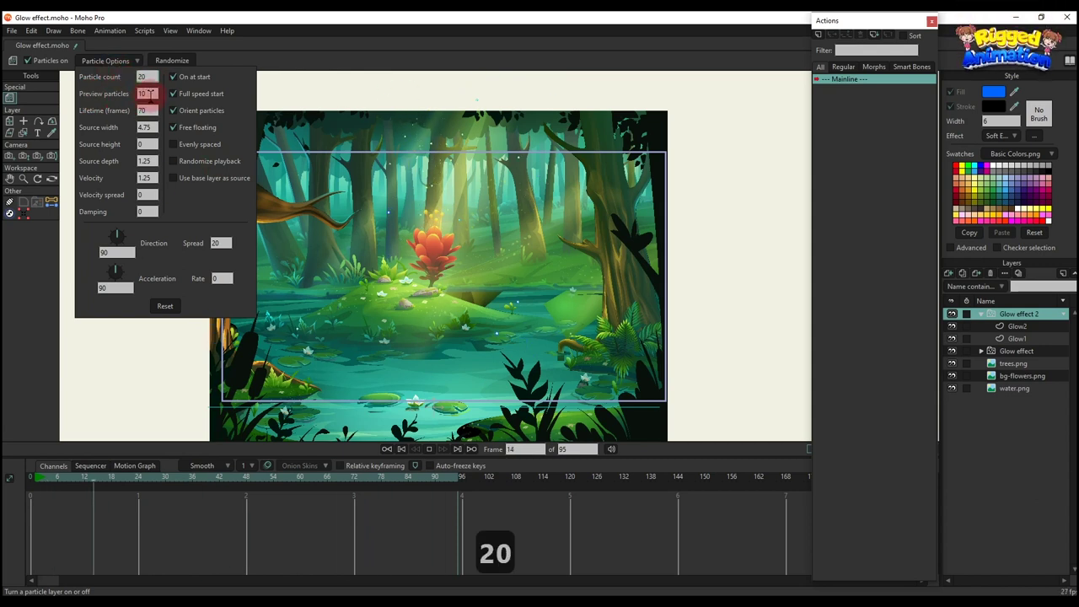
{"action": "type", "text": "20"}
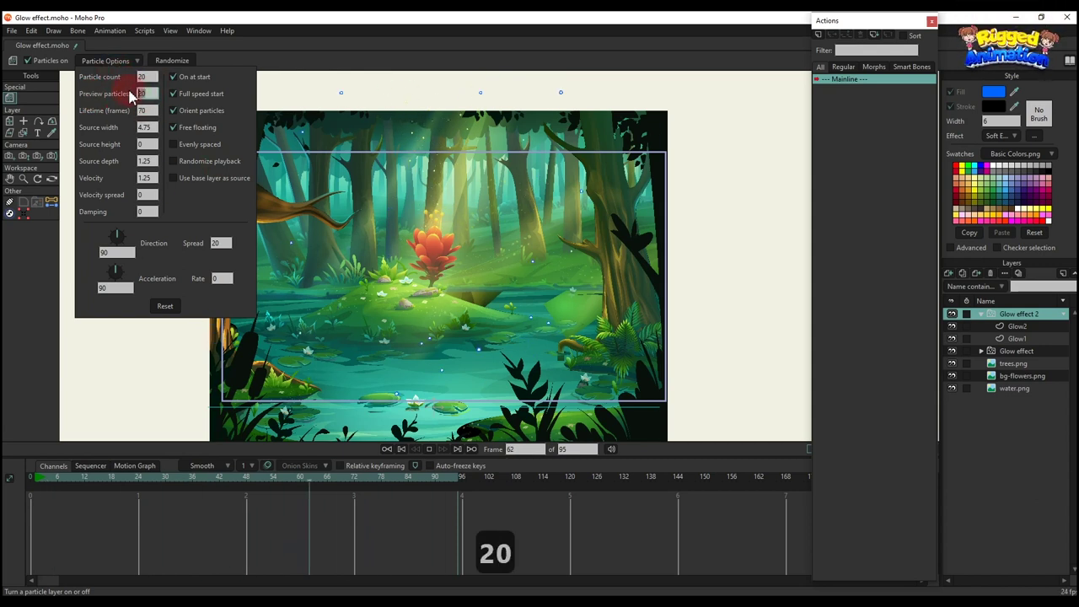
{"action": "left_click", "coordinate": [264, 66]}
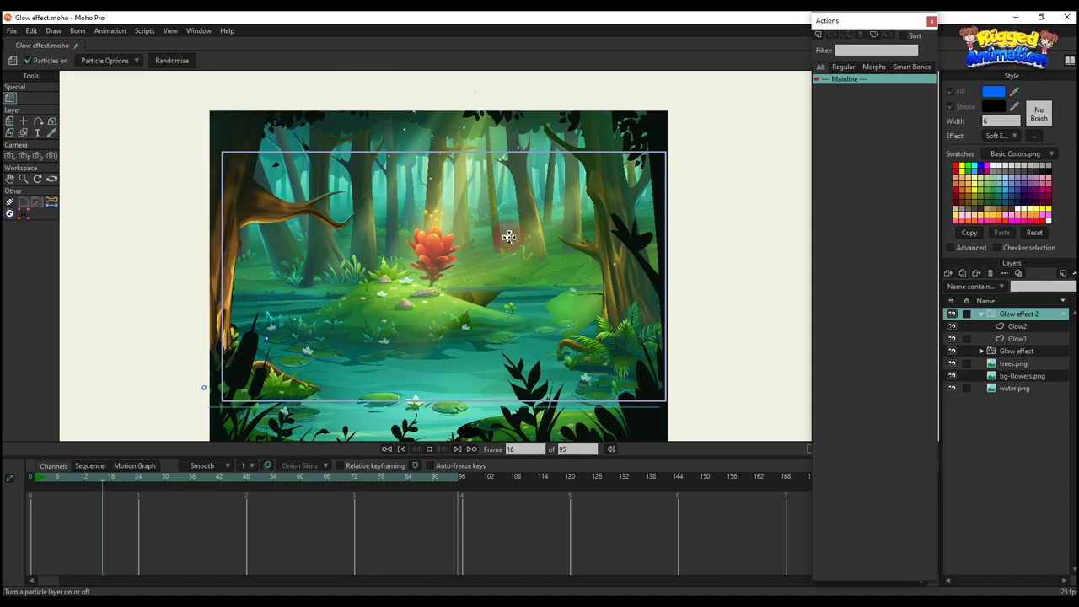
- Raise both the particle count and the preview particles of Glow effect 2 to 30 and replay the animation
{"action": "left_click", "coordinate": [108, 61]}
{"action": "type", "text": "3"}
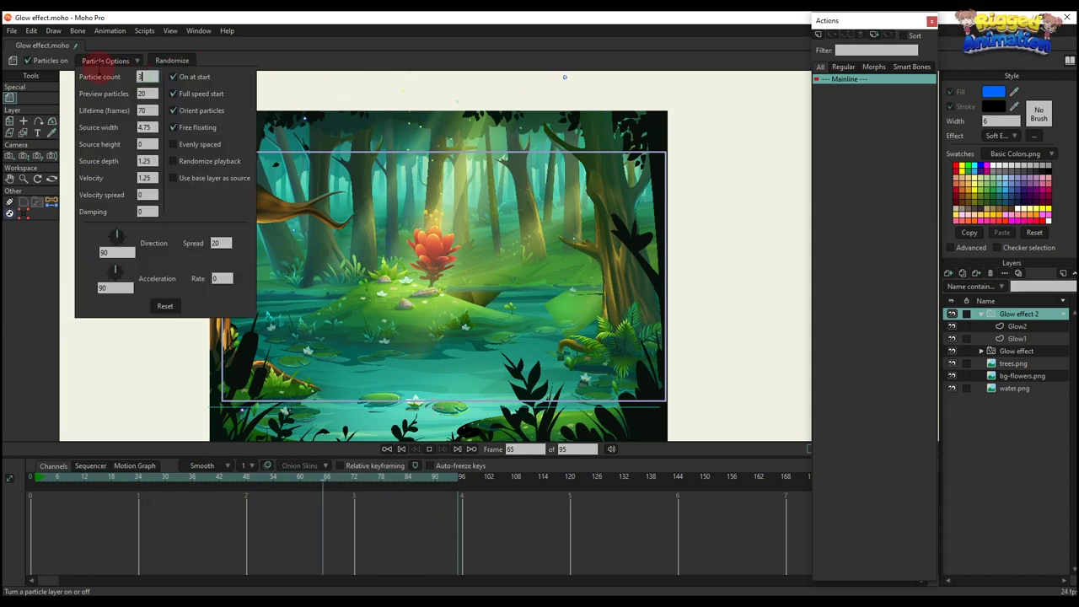
{"action": "type", "text": "0"}
{"action": "key", "text": "Tab"}
{"action": "type", "text": "3"}
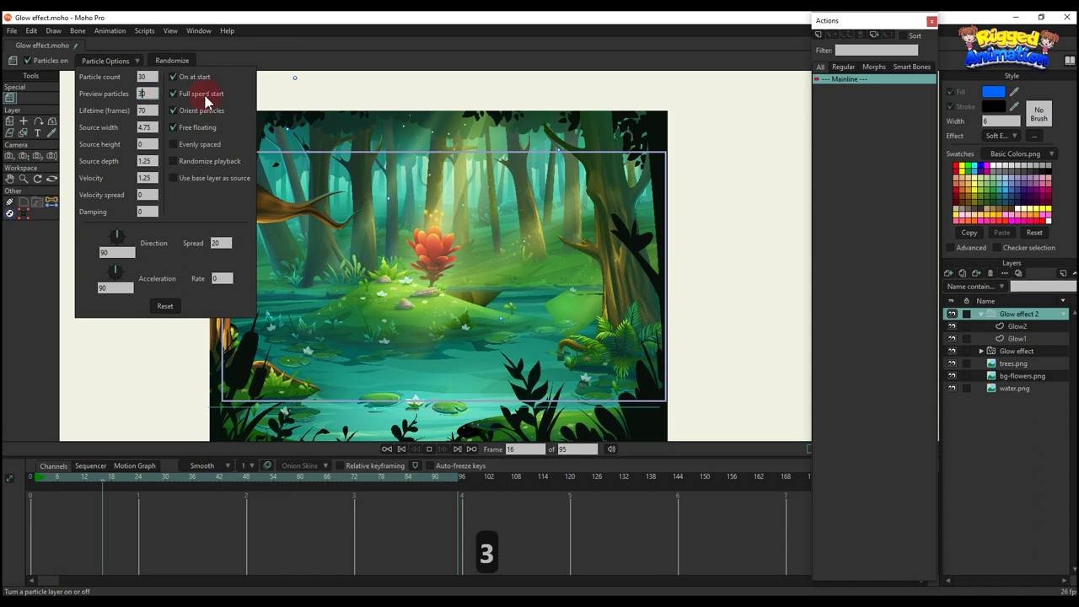
{"action": "left_click", "coordinate": [313, 62]}
{"action": "scroll", "coordinate": [562, 306], "scroll_direction": "up", "scroll_amount": 1}
{"action": "key", "text": "space"}
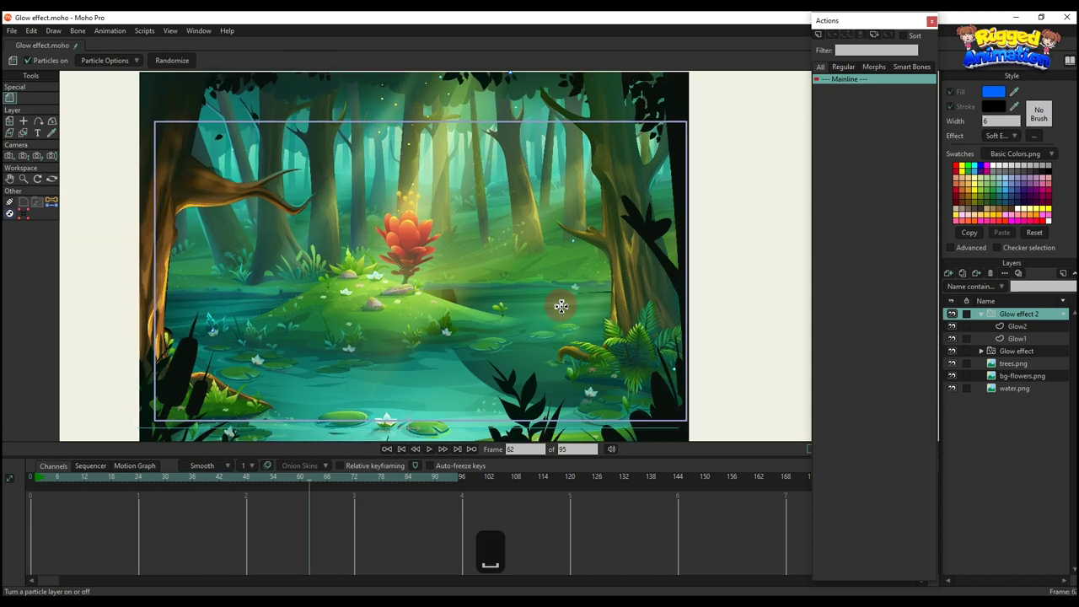
{"action": "left_click", "coordinate": [48, 477]}
{"action": "key", "text": "space"}
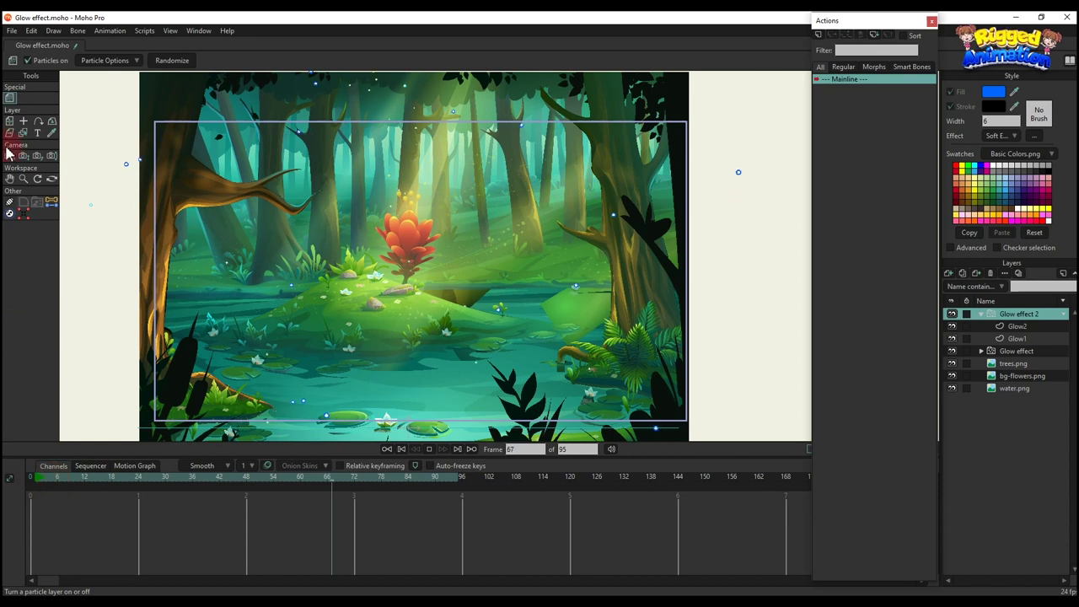
- Set both the particle count and the preview particles of Glow effect 2 to 15
{"action": "left_click", "coordinate": [107, 59]}
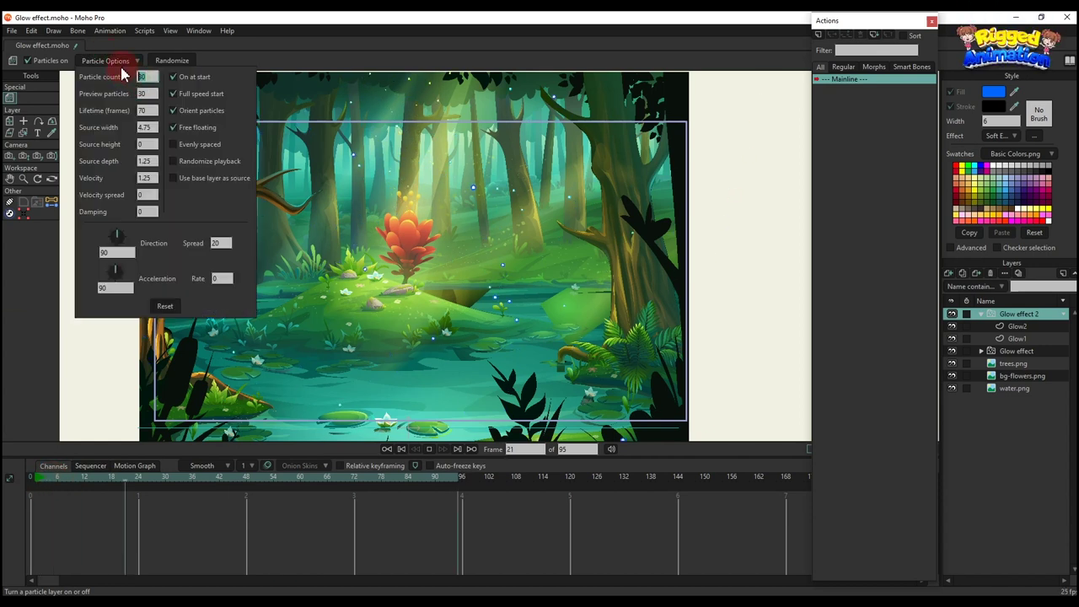
{"action": "type", "text": "15"}
{"action": "key", "text": "Tab"}
{"action": "type", "text": "15"}
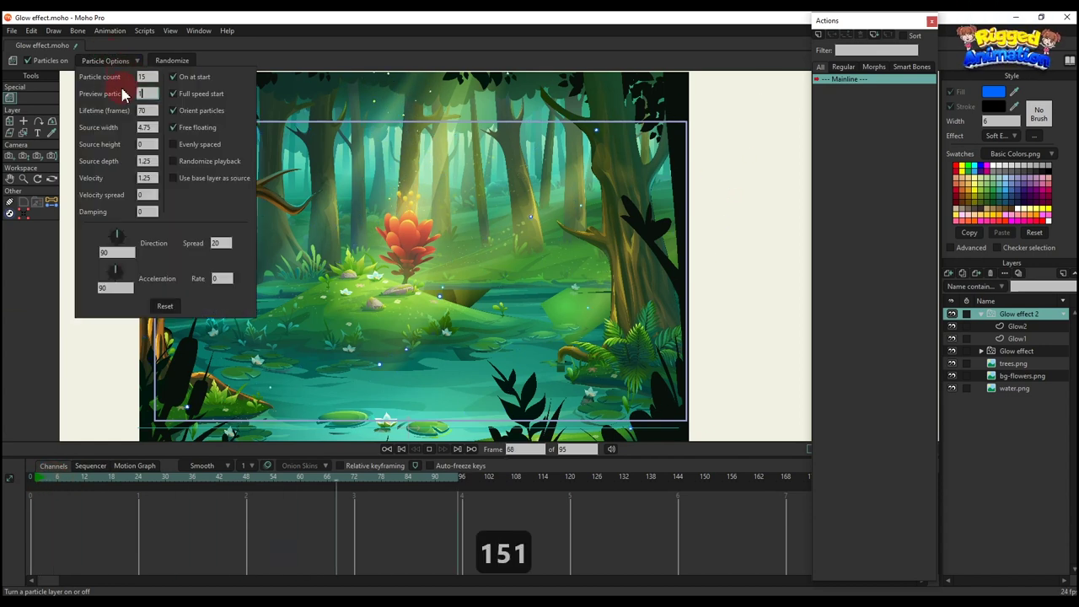
{"action": "left_click", "coordinate": [268, 64]}
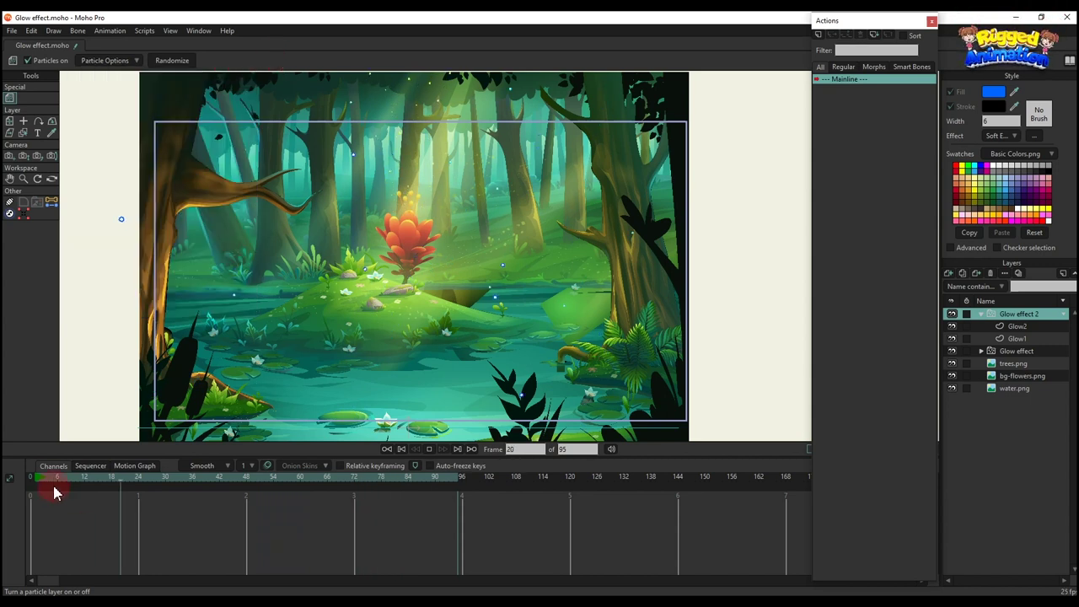
- Play the animation from near the start and render frame 7 to check the blue and yellow glow particles
{"action": "left_click_drag", "start_coordinate": [54, 488], "coordinate": [128, 489]}
{"action": "key", "text": "space"}
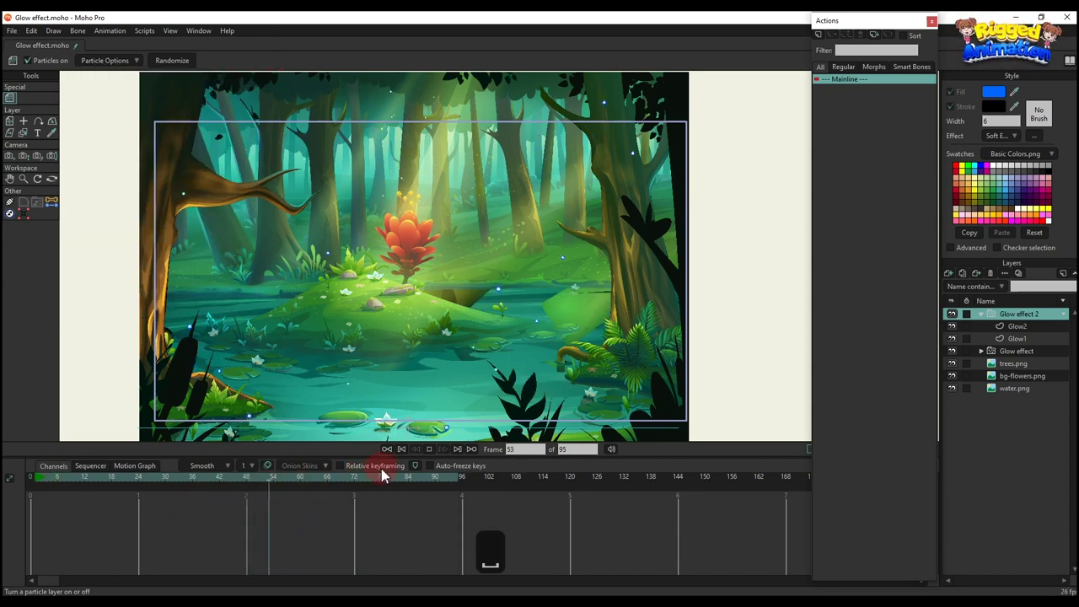
{"action": "scroll", "coordinate": [629, 268], "scroll_direction": "down", "scroll_amount": 2}
{"action": "key", "text": "space"}
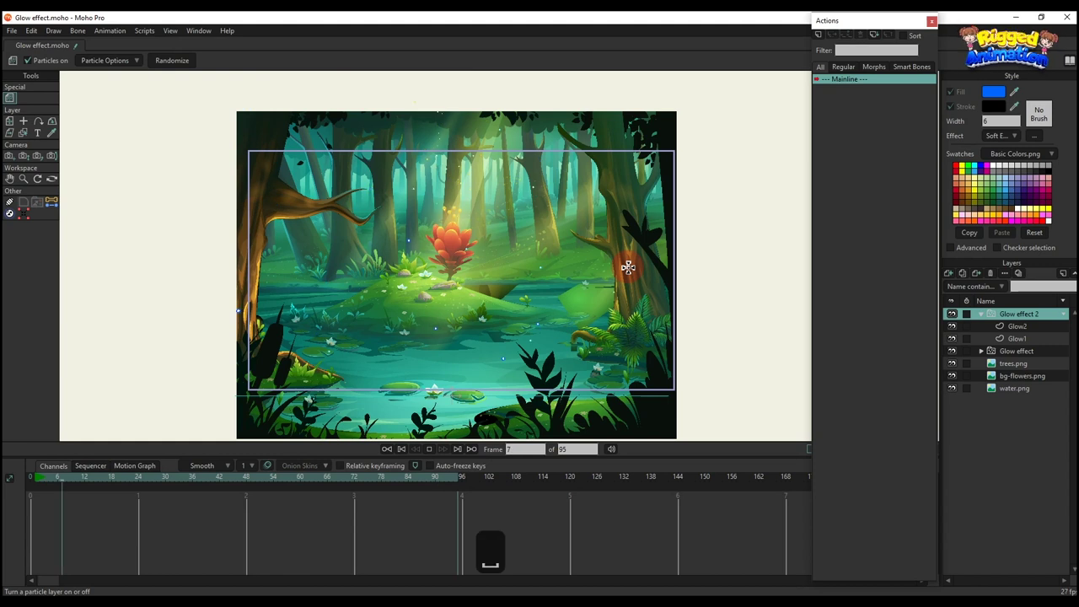
{"action": "key", "text": "ctrl+r"}
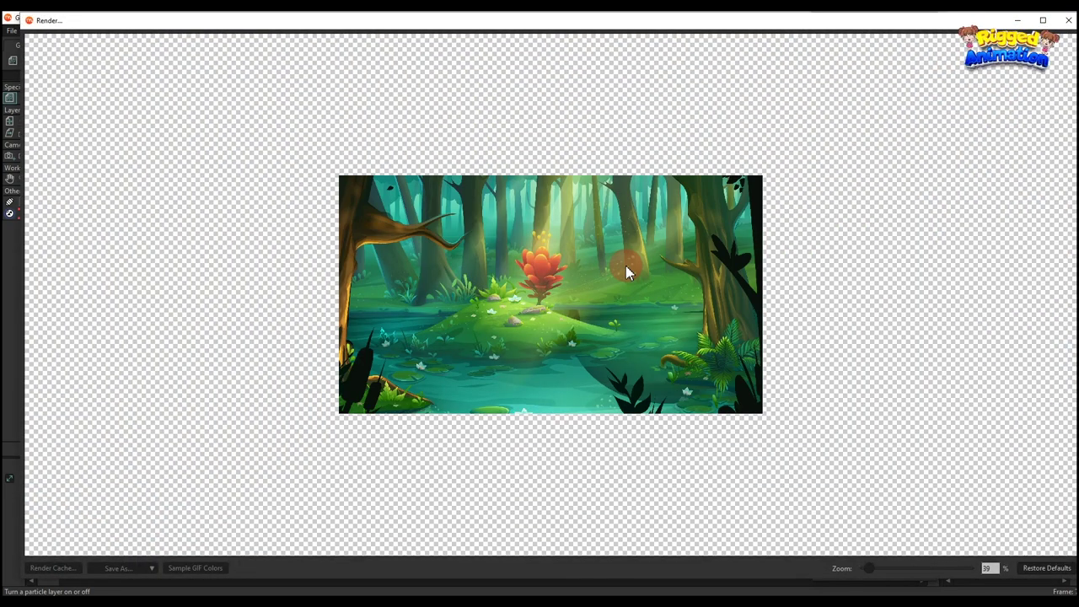
{"action": "scroll", "coordinate": [632, 338], "scroll_direction": "up", "scroll_amount": 3}
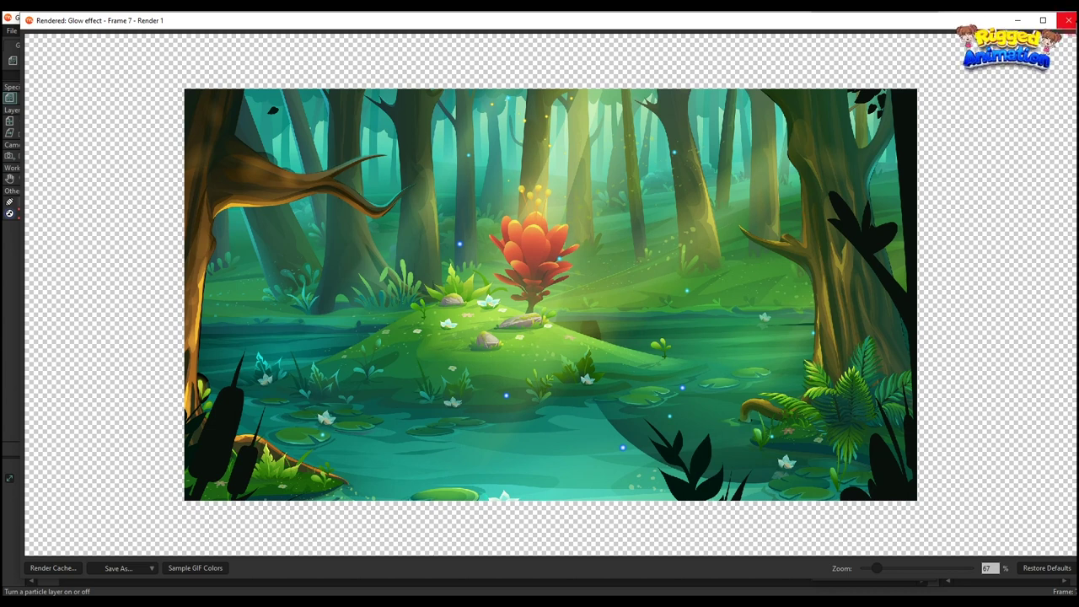
{"action": "left_click", "coordinate": [1069, 19]}
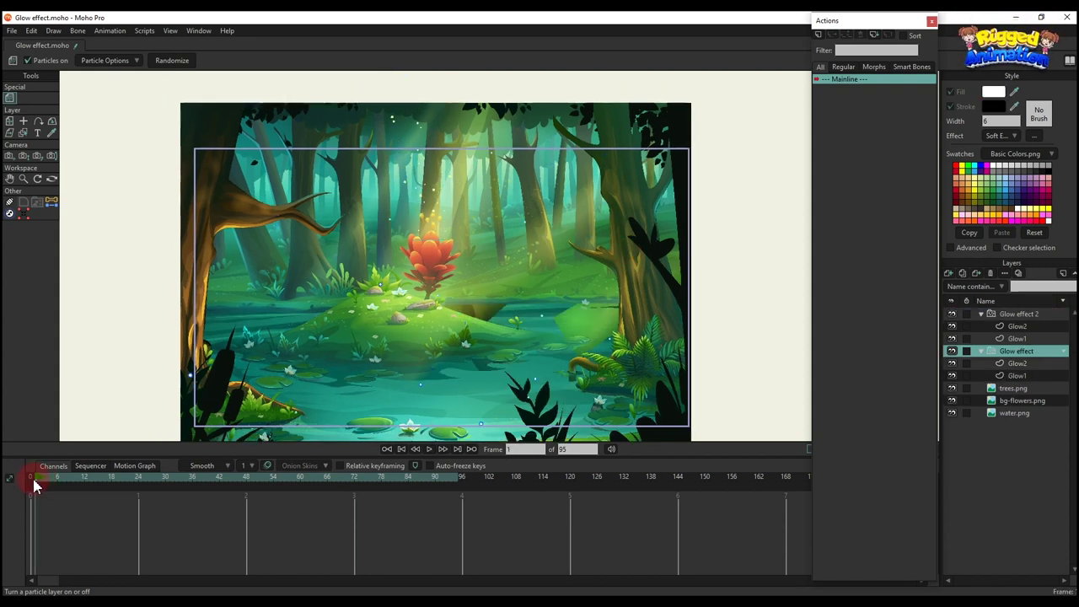
- At frame 0, track the camera up to about Y 0.60 to bring the treetops into the frame
{"action": "left_click", "coordinate": [31, 482]}
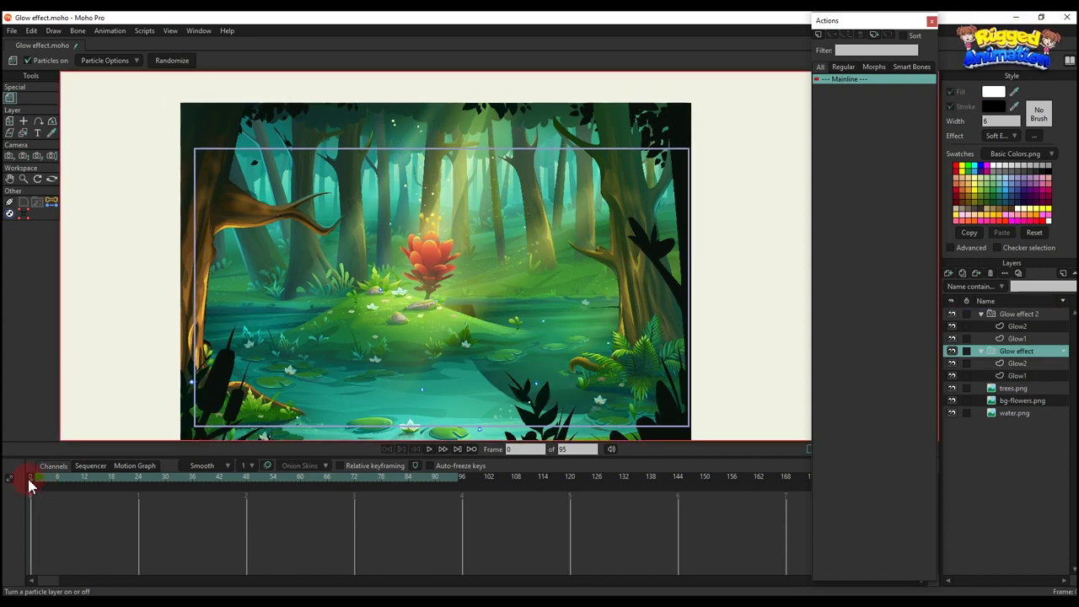
{"action": "key", "text": "4"}
{"action": "left_click_drag", "start_coordinate": [579, 210], "coordinate": [582, 291]}
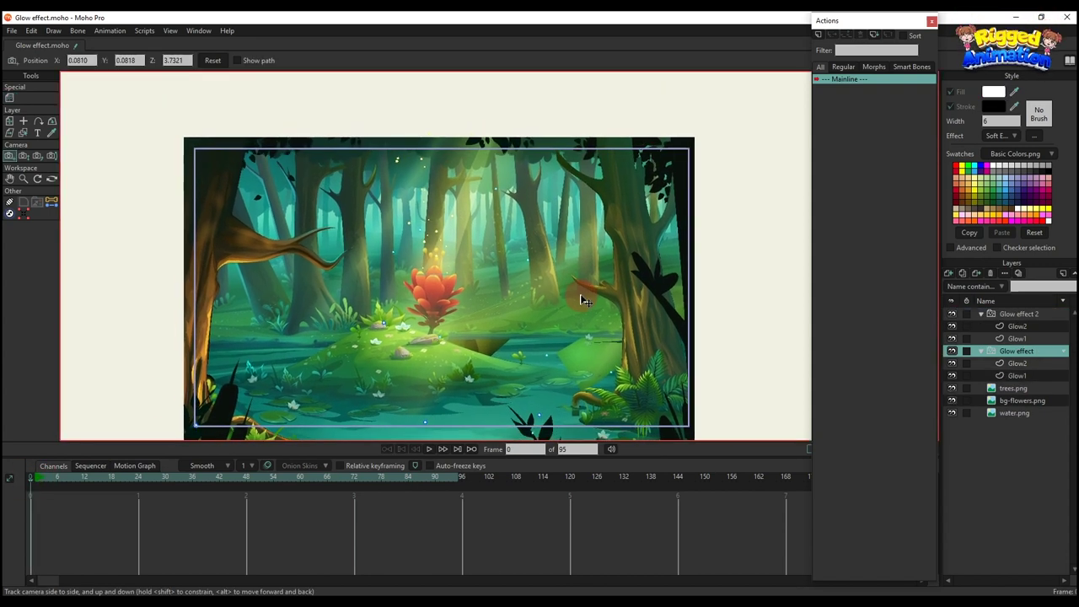
- Play the animation and render frame 24 to examine the new framing and the yellow sparks above the flower
{"action": "key", "text": "space"}
{"action": "key", "text": "ctrl+r"}
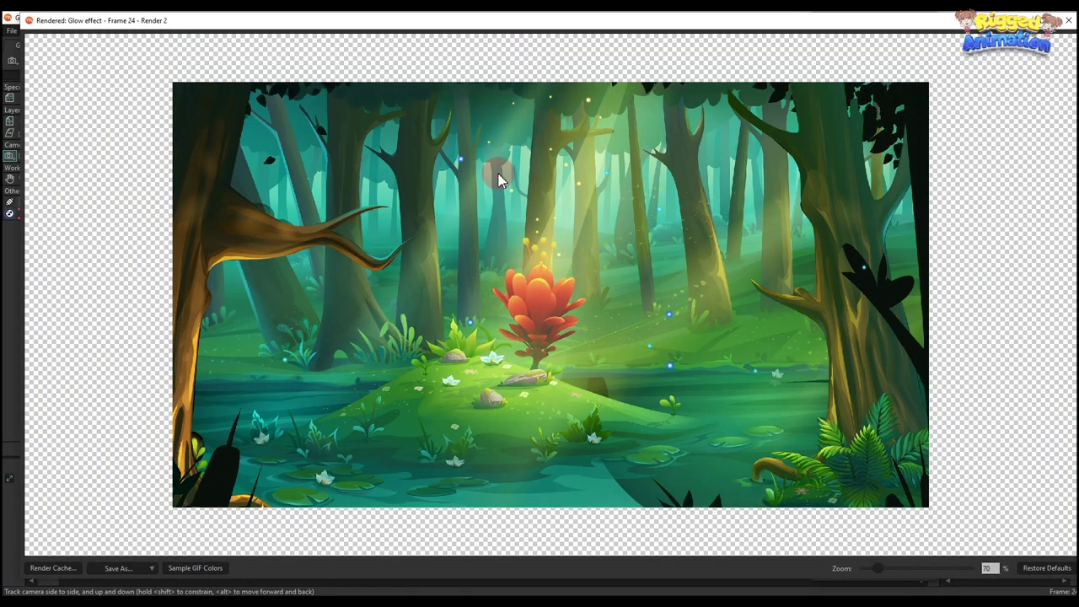
{"action": "scroll", "coordinate": [596, 76], "scroll_direction": "up", "scroll_amount": 3}
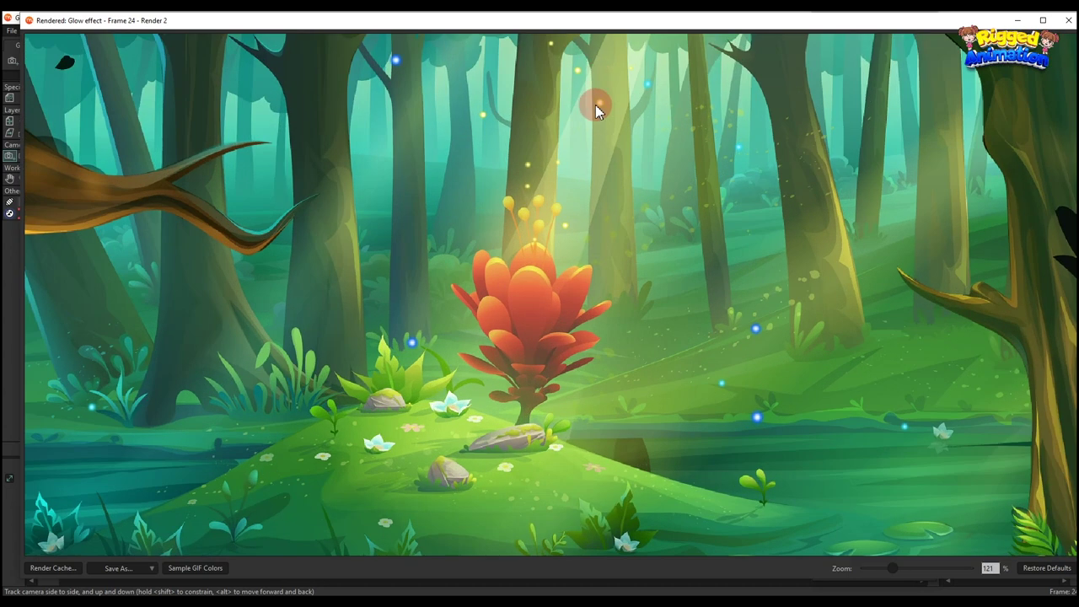
{"action": "left_click", "coordinate": [1069, 26]}
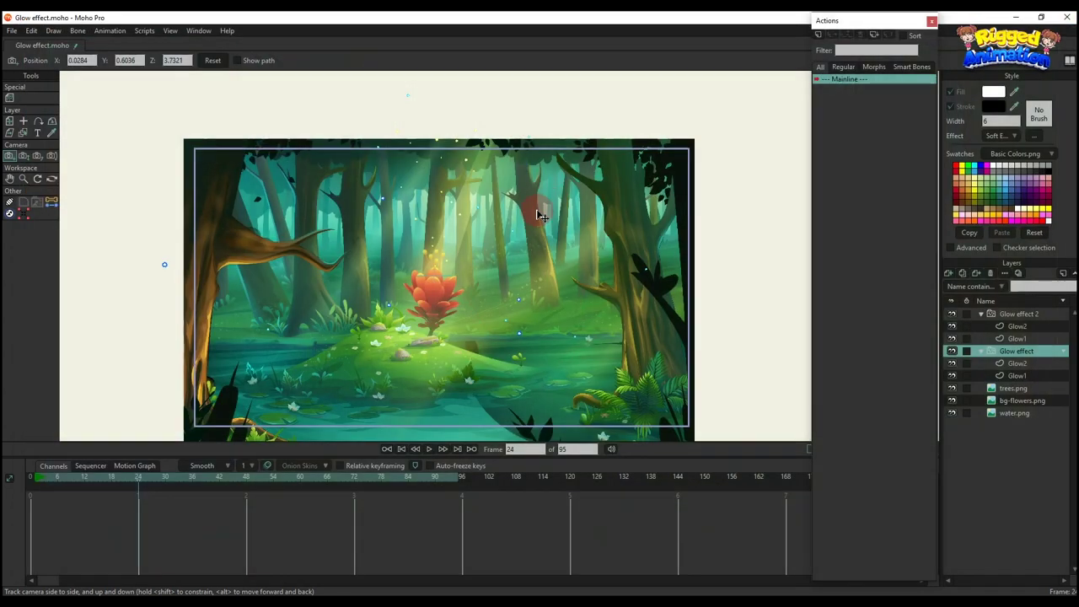
- At frame 0, shrink the white inner circle of the Glow2 shape in the Glow effect group
{"action": "scroll", "coordinate": [295, 292], "scroll_direction": "up", "scroll_amount": 3}
{"action": "left_click", "coordinate": [29, 476]}
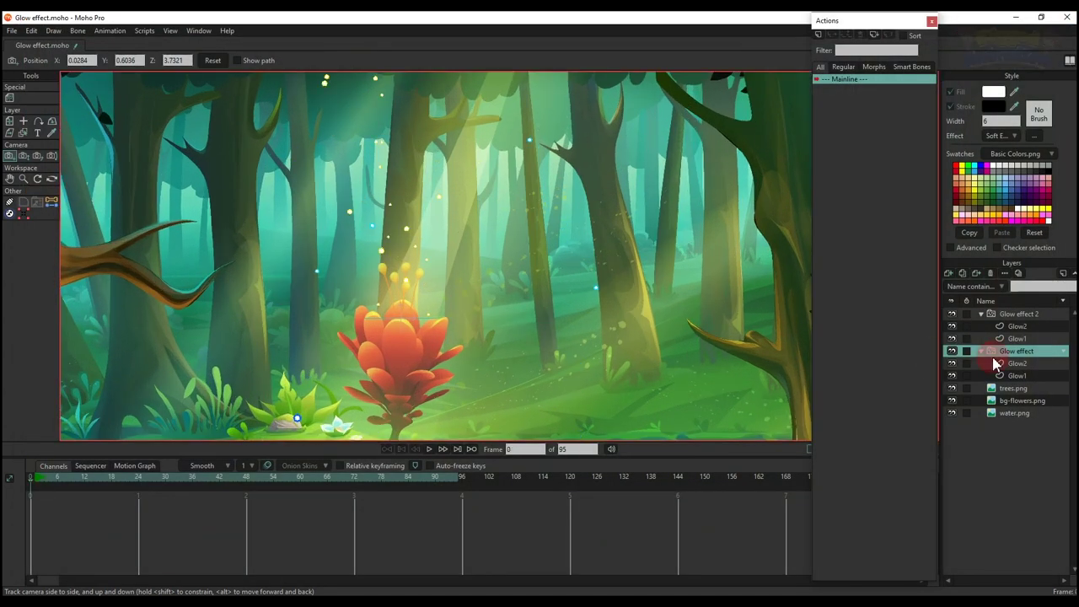
{"action": "left_click", "coordinate": [1030, 366]}
{"action": "scroll", "coordinate": [397, 317], "scroll_direction": "up", "scroll_amount": 10}
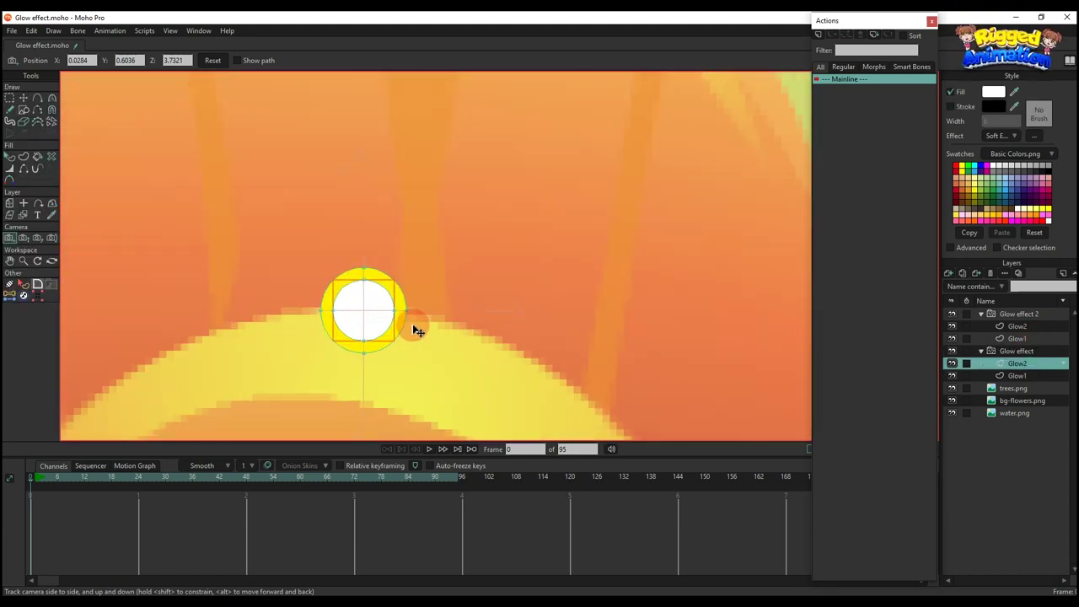
{"action": "key", "text": "g"}
{"action": "scroll", "coordinate": [441, 253], "scroll_direction": "up", "scroll_amount": 3}
{"action": "key", "text": "t"}
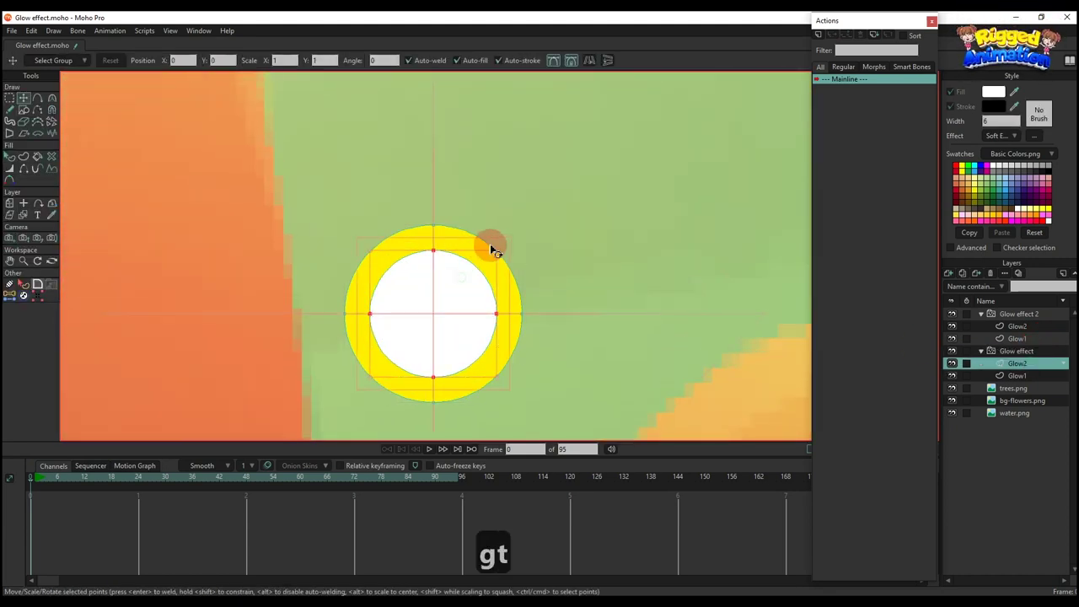
{"action": "scroll", "coordinate": [495, 246], "scroll_direction": "up", "scroll_amount": 2}
{"action": "left_click_drag", "start_coordinate": [503, 258], "coordinate": [464, 275]}
- Shrink the white inner circle of the Glow1 shape in the Glow effect group
{"action": "left_click", "coordinate": [1020, 375]}
{"action": "left_click", "coordinate": [467, 294]}
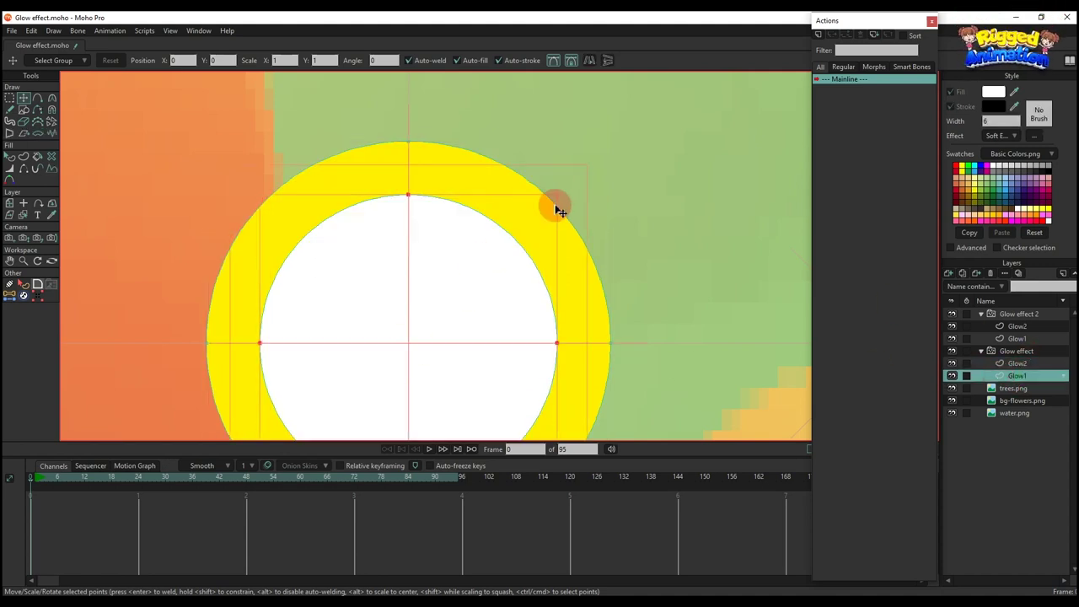
{"action": "left_click_drag", "start_coordinate": [537, 211], "coordinate": [497, 244]}
{"action": "scroll", "coordinate": [497, 245], "scroll_direction": "down", "scroll_amount": 3}
- Set the Soft Edge blur radius of the white inner circle in the Glow effect group's Glow2 layer to 3
{"action": "key", "text": "q"}
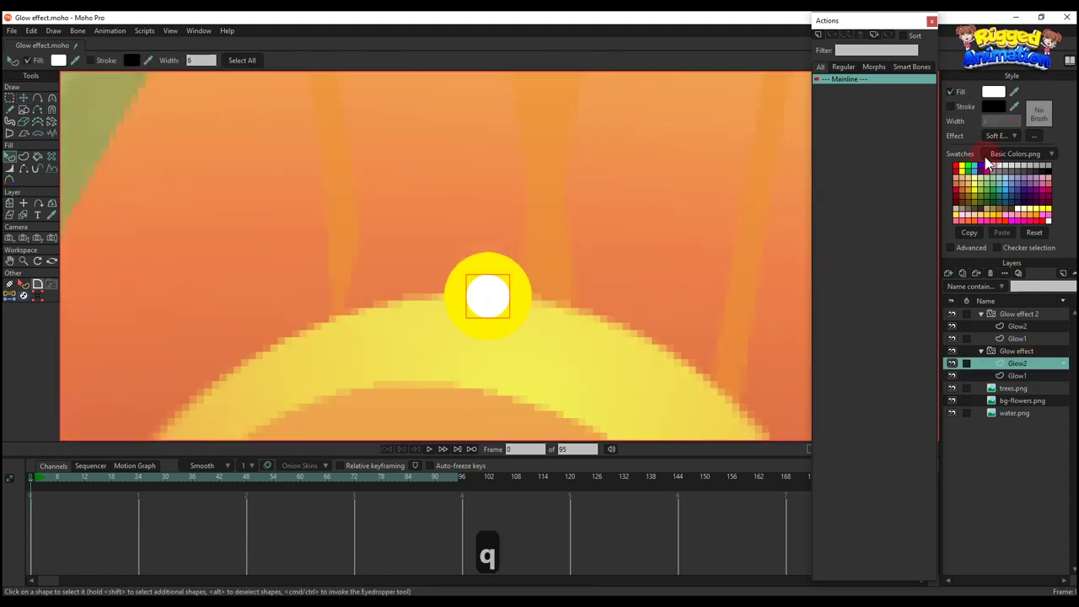
{"action": "left_click", "coordinate": [1035, 135]}
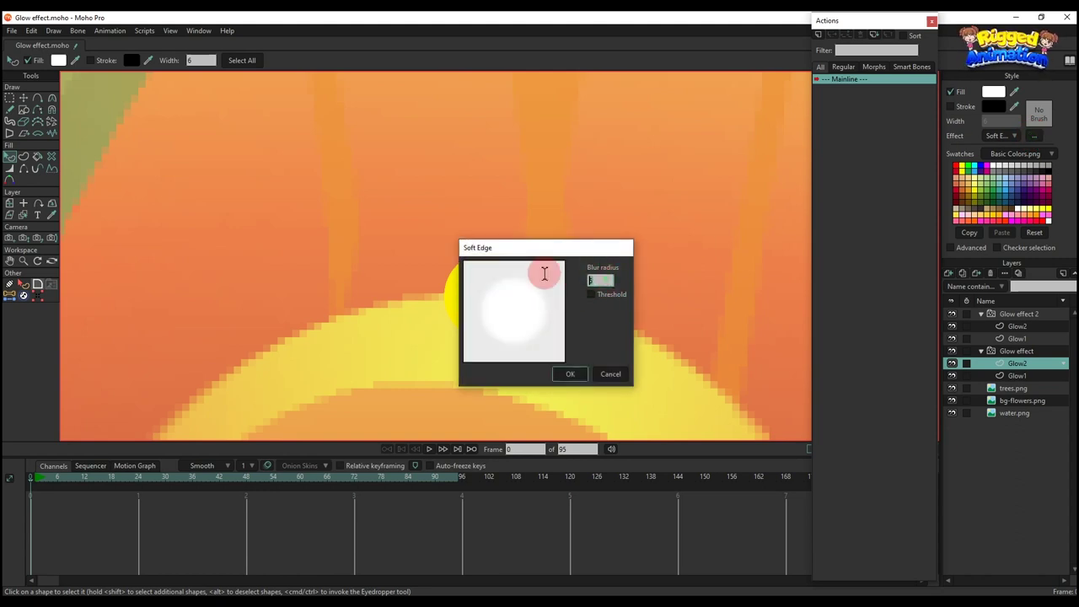
{"action": "type", "text": "3"}
{"action": "left_click", "coordinate": [570, 373]}
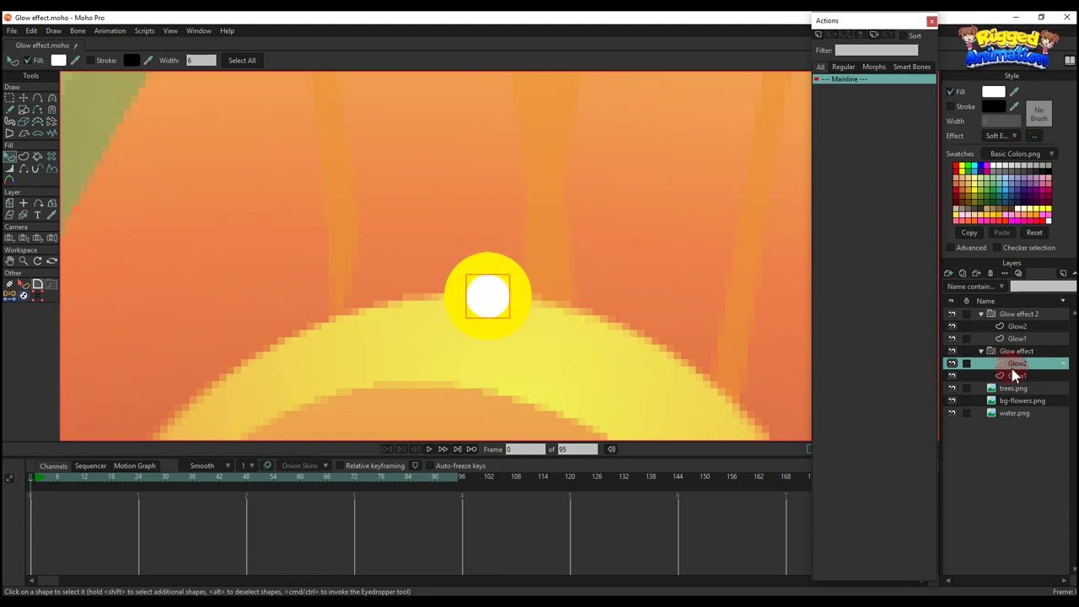
- Set the Soft Edge blur radius of the white inner circle in the Glow effect group's Glow1 layer to 3
{"action": "left_click", "coordinate": [1016, 375]}
{"action": "left_click", "coordinate": [488, 295]}
{"action": "left_click", "coordinate": [1035, 135]}
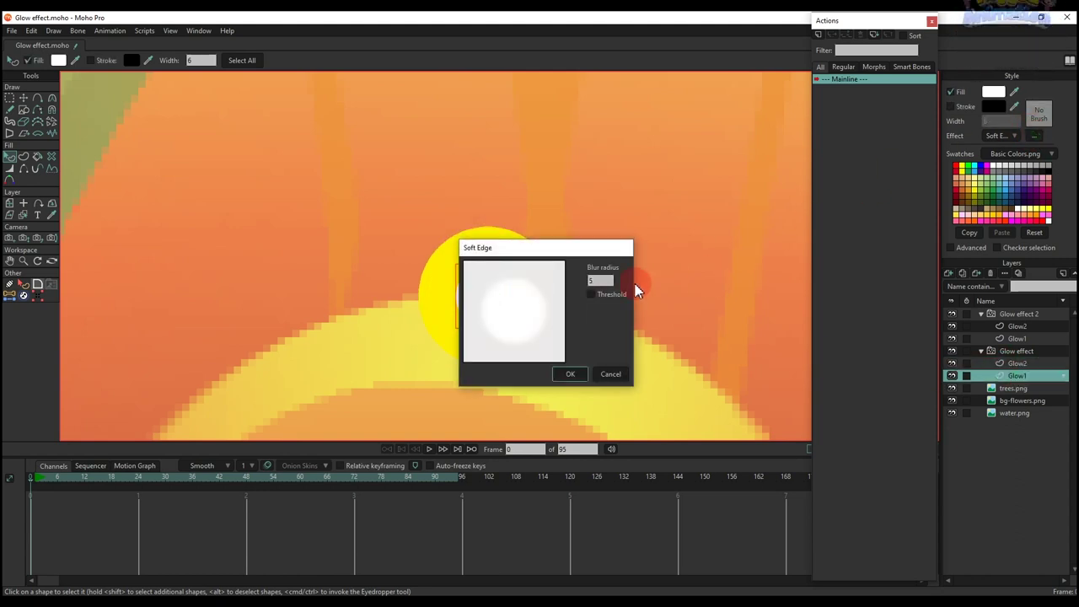
{"action": "type", "text": "3"}
{"action": "left_click", "coordinate": [570, 374]}
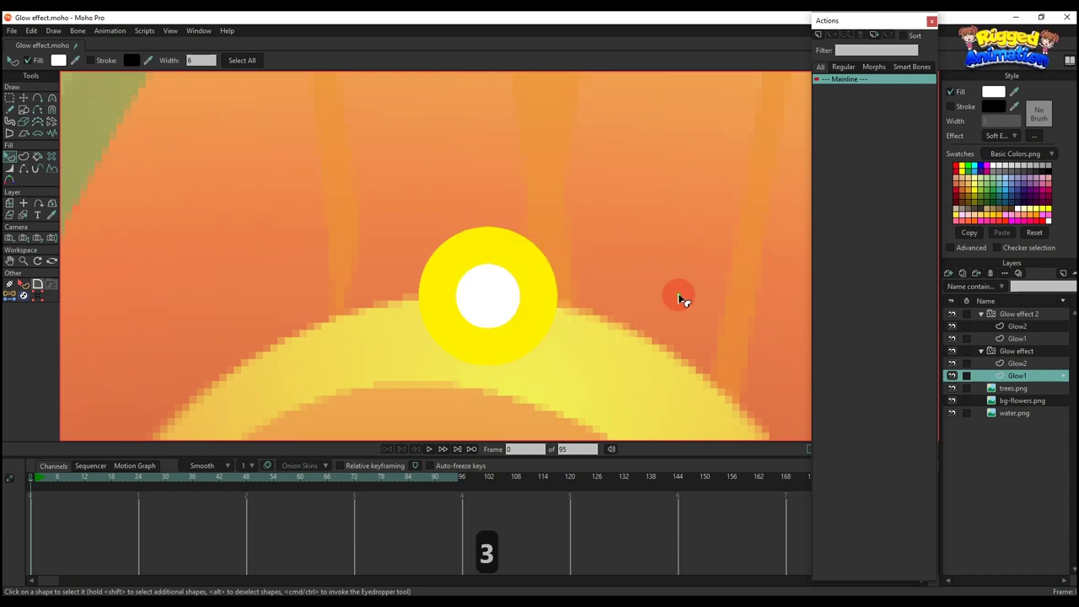
- Select Glow effect 2, play the animation and render frame 13 to examine the glow particles around the flower up close
{"action": "left_click", "coordinate": [1017, 314]}
{"action": "scroll", "coordinate": [644, 287], "scroll_direction": "down", "scroll_amount": 8}
{"action": "key", "text": "space"}
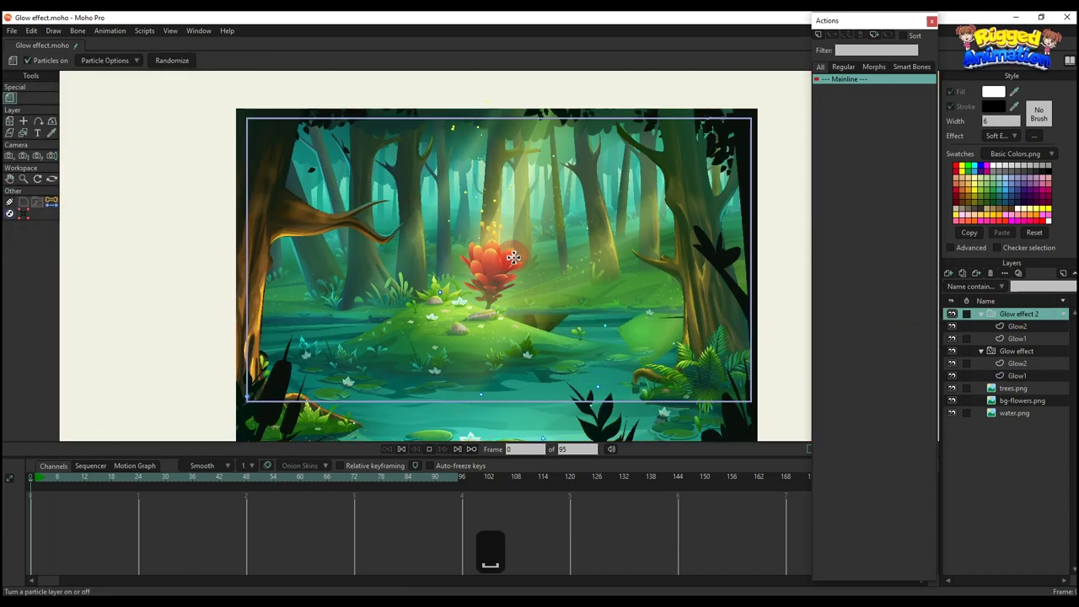
{"action": "key", "text": "space"}
{"action": "key", "text": "ctrl+r"}
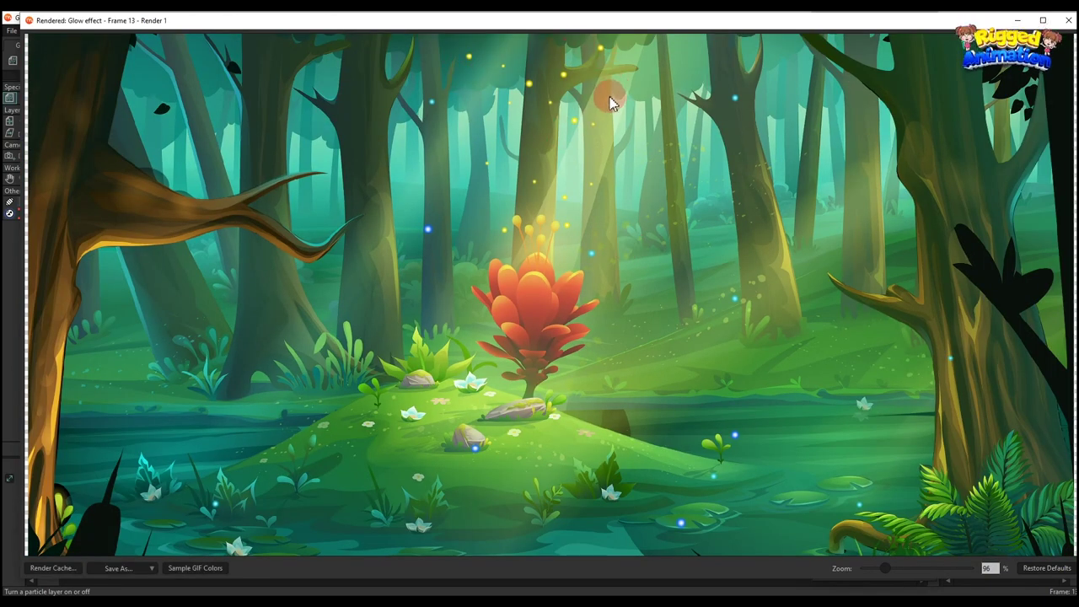
{"action": "scroll", "coordinate": [561, 148], "scroll_direction": "up", "scroll_amount": 6}
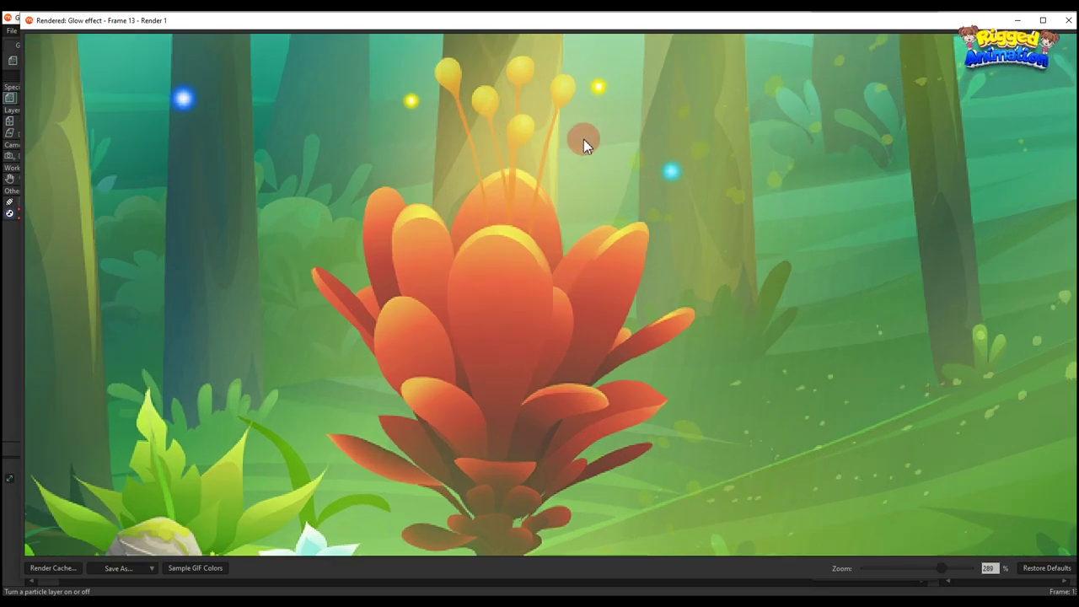
{"action": "scroll", "coordinate": [495, 182], "scroll_direction": "down", "scroll_amount": 6}
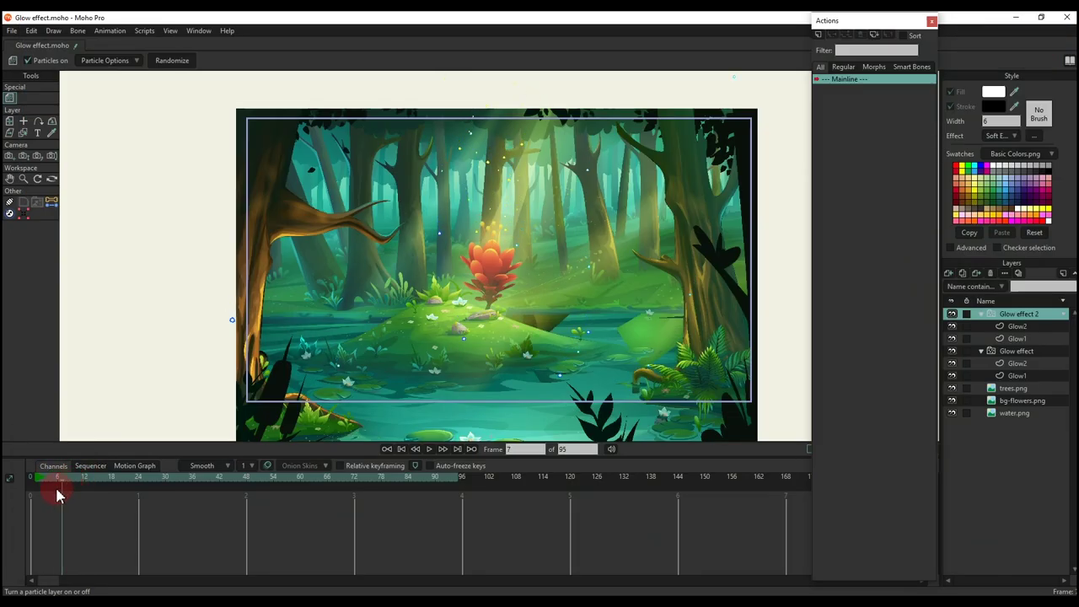
{"action": "left_click_drag", "start_coordinate": [56, 495], "coordinate": [53, 493]}
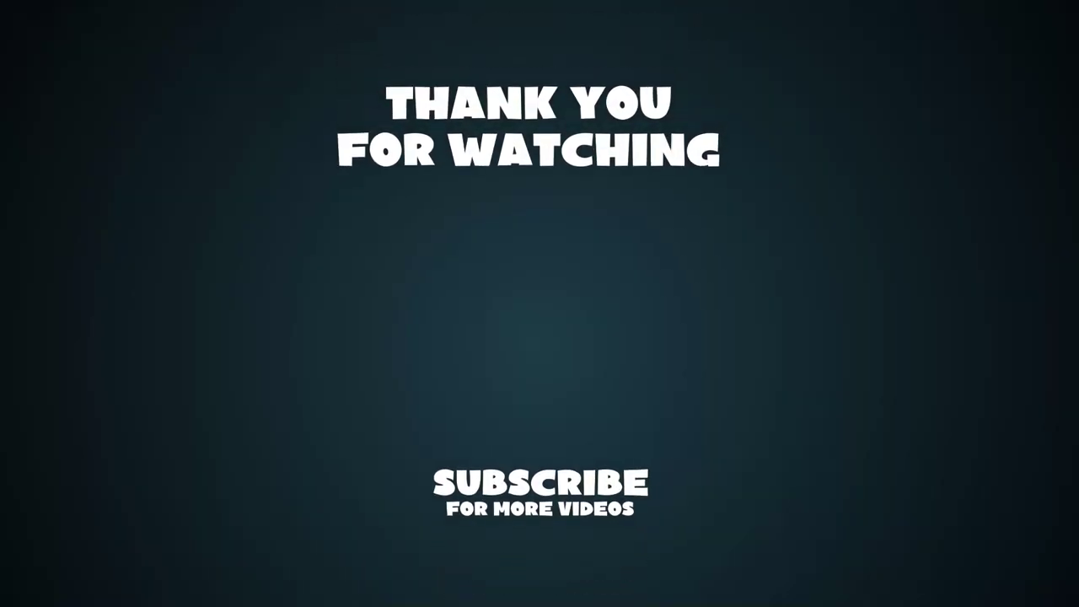